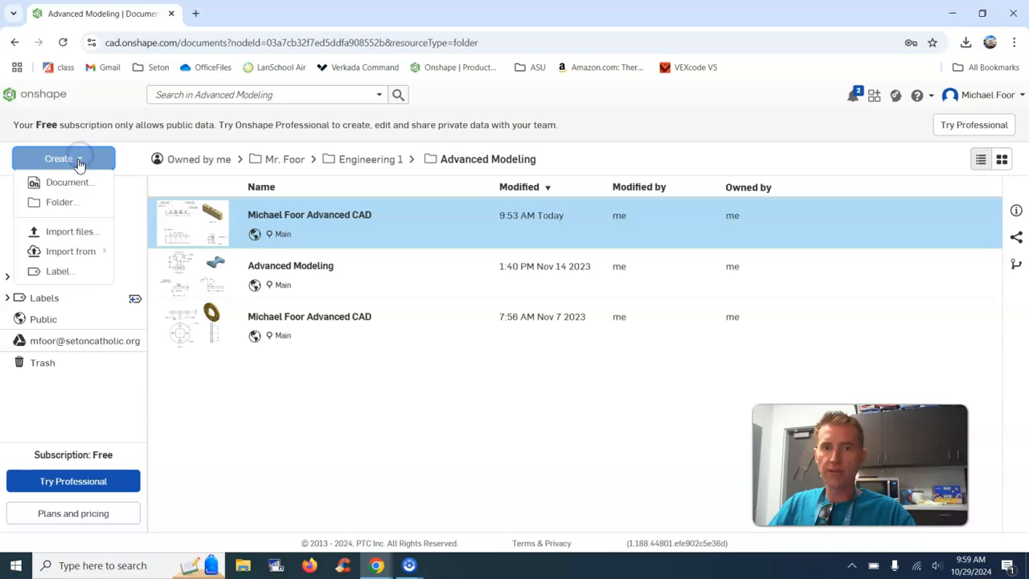
# - Create a public document in the Advanced Modeling folder, named with the owner's full name followed by "Advanced Modeling"
pyautogui.click(69, 182)
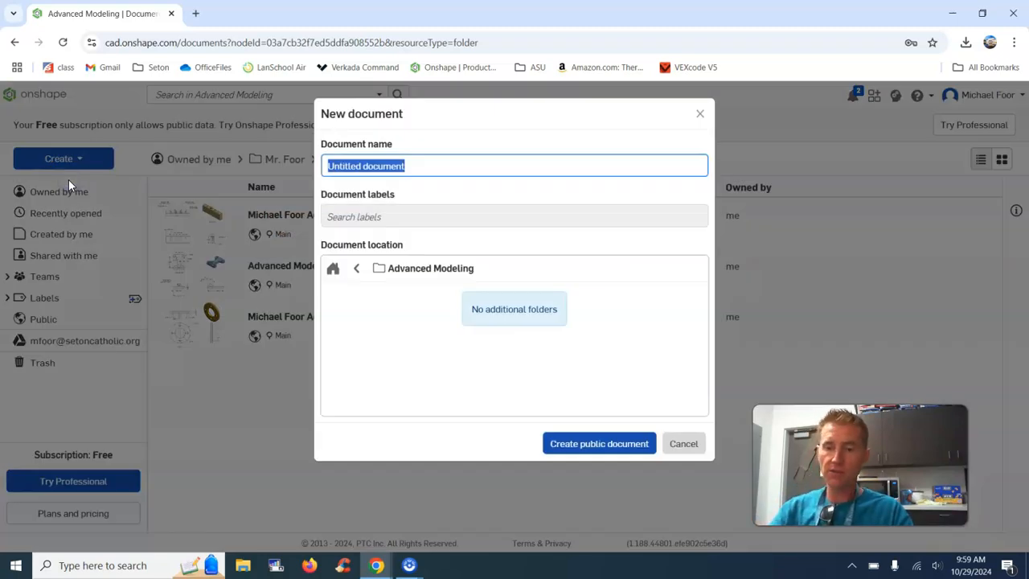
pyautogui.write('Michael Foor Advanced Modeling')
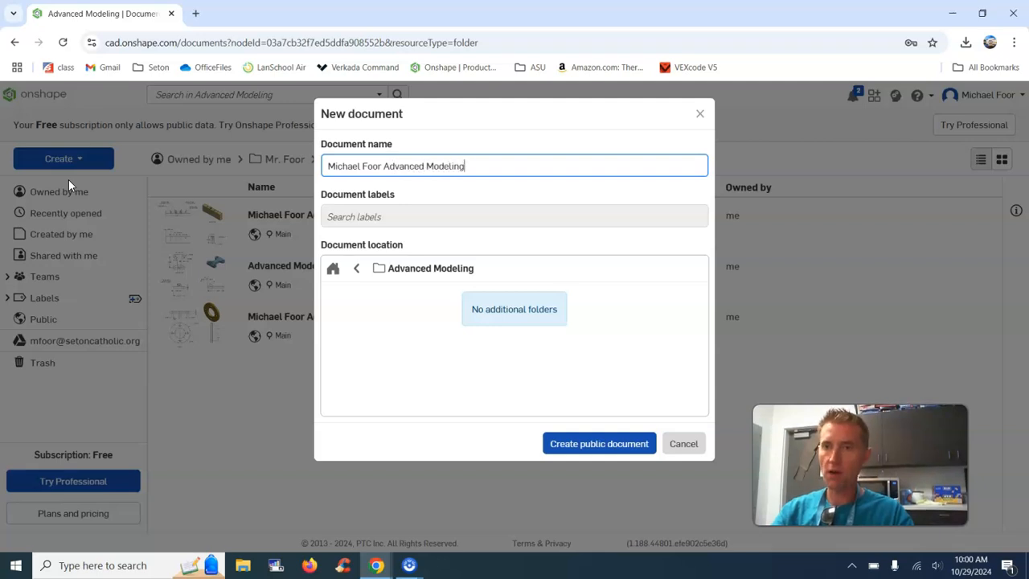
pyautogui.click(564, 443)
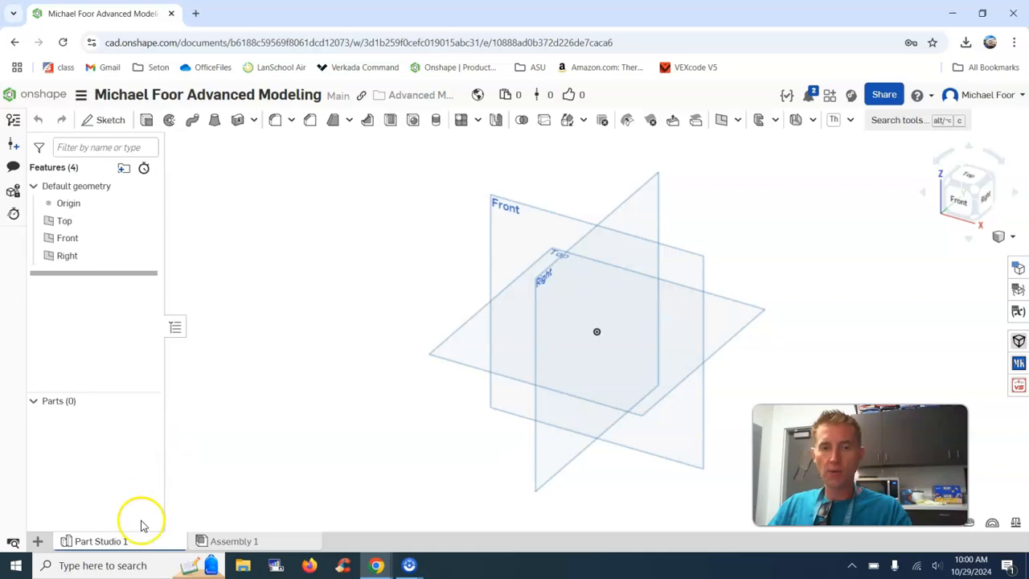
# - Delete the Assembly 1 element from the document
pyautogui.rightClick(125, 545)
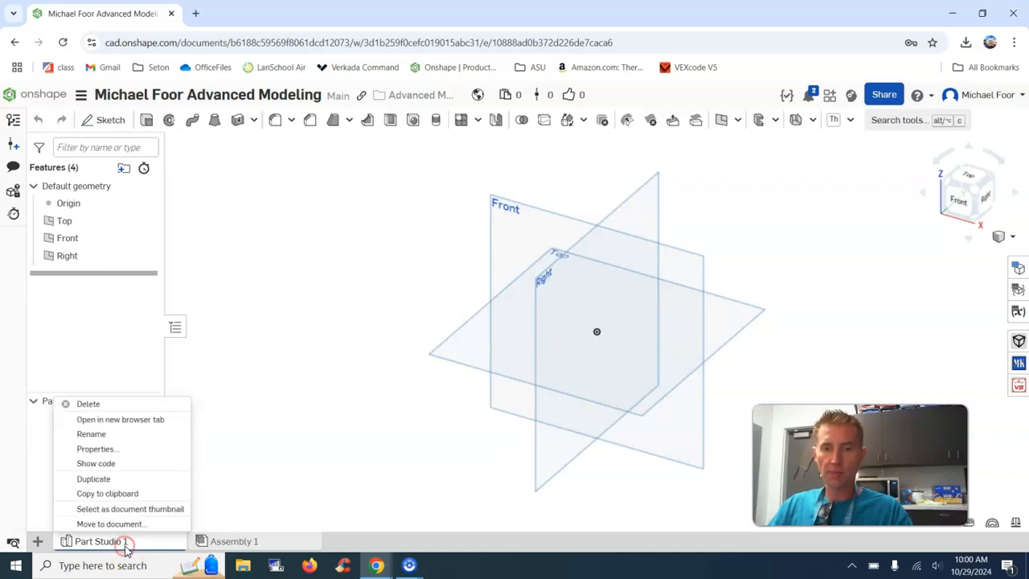
pyautogui.rightClick(217, 541)
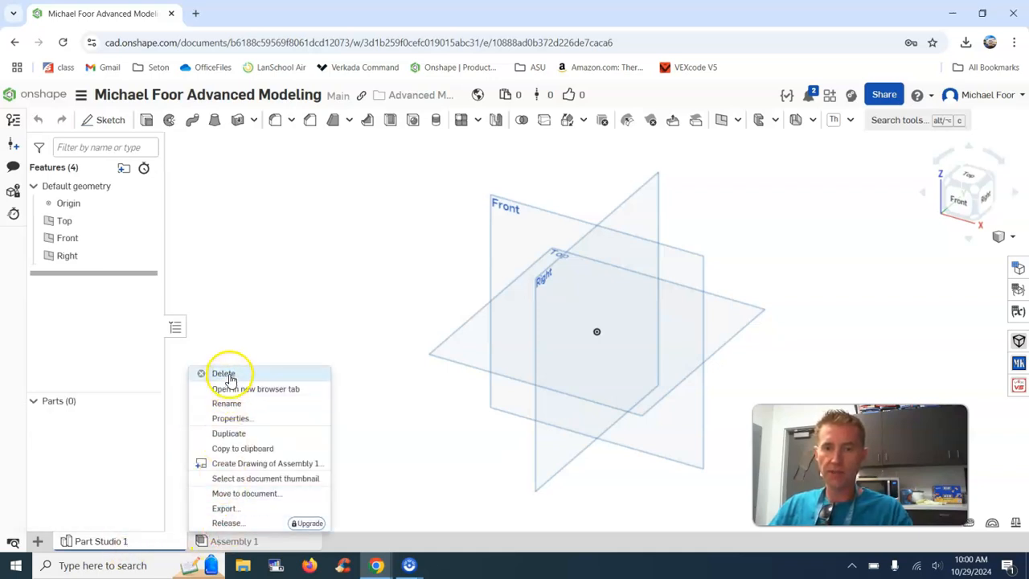
pyautogui.click(225, 375)
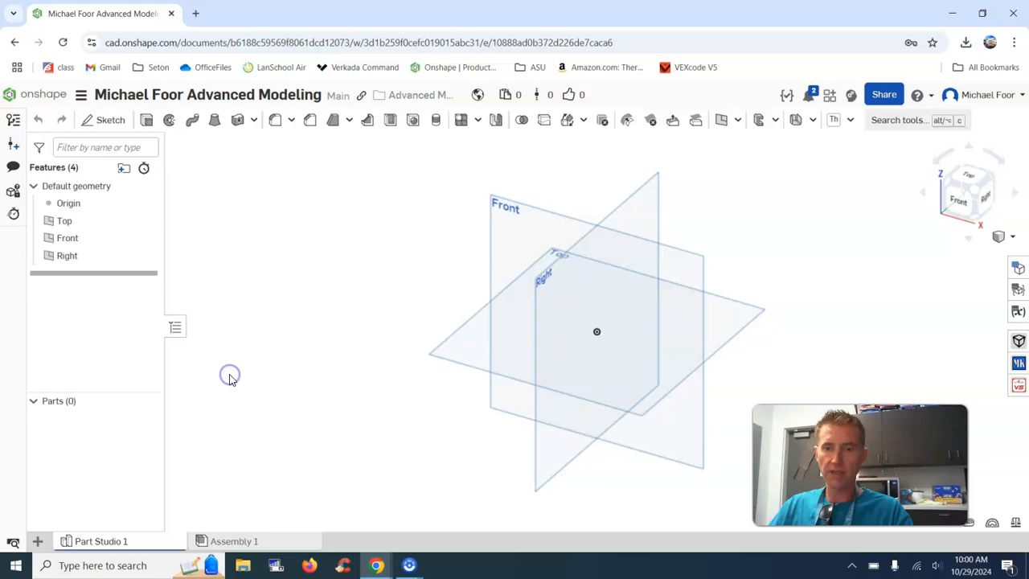
# - Rename the Part Studio as Drill Block
pyautogui.rightClick(100, 544)
pyautogui.click(100, 453)
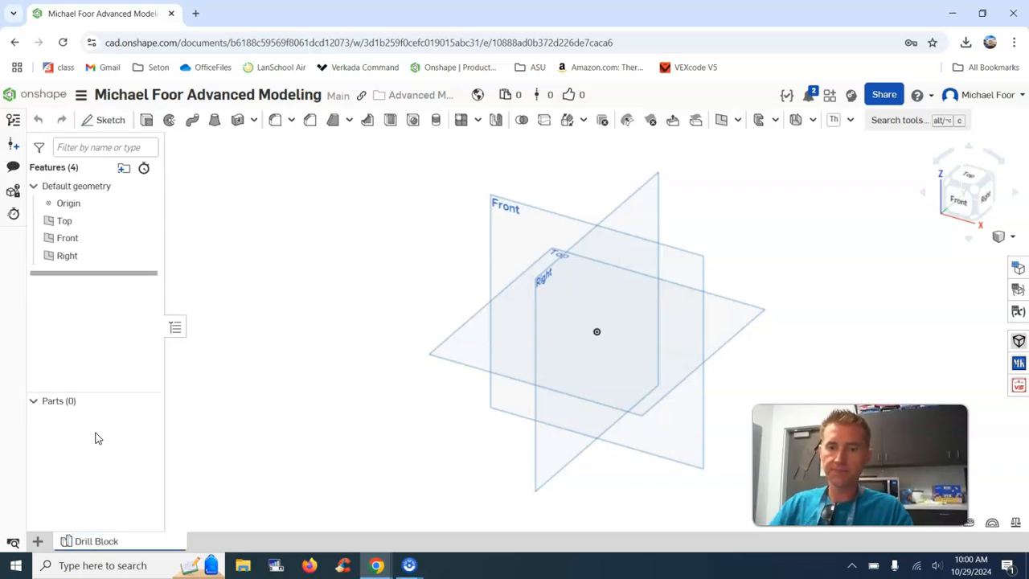
pyautogui.click(264, 406)
# - Switch to the Technical Drawing and ANSI Drilling PDF and examine the drill block's overall dimensions, hole callouts and fillet note
pyautogui.click(375, 567)
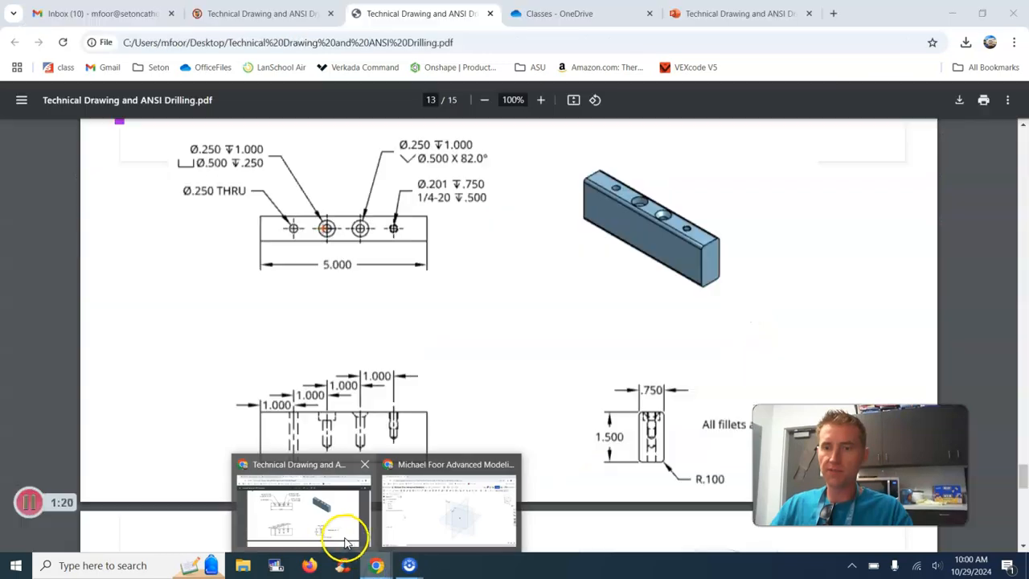
pyautogui.click(333, 530)
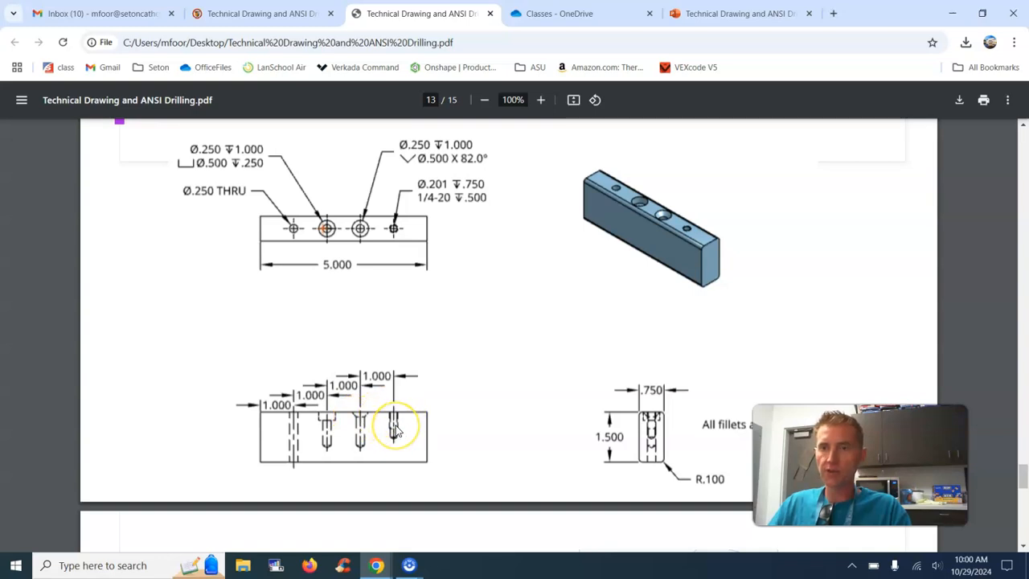
pyautogui.scroll(1, 394, 432)
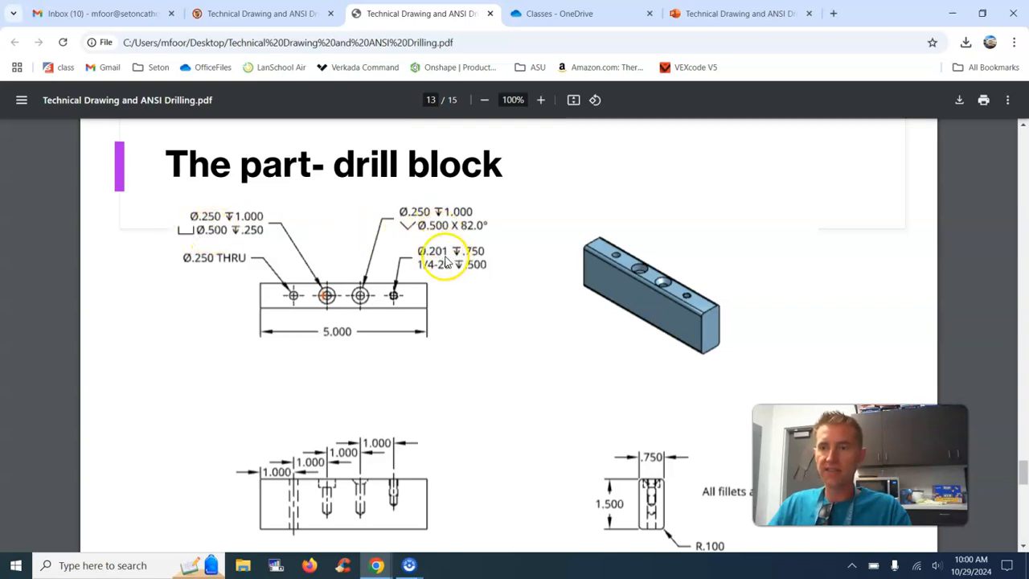
pyautogui.moveTo(376, 562)
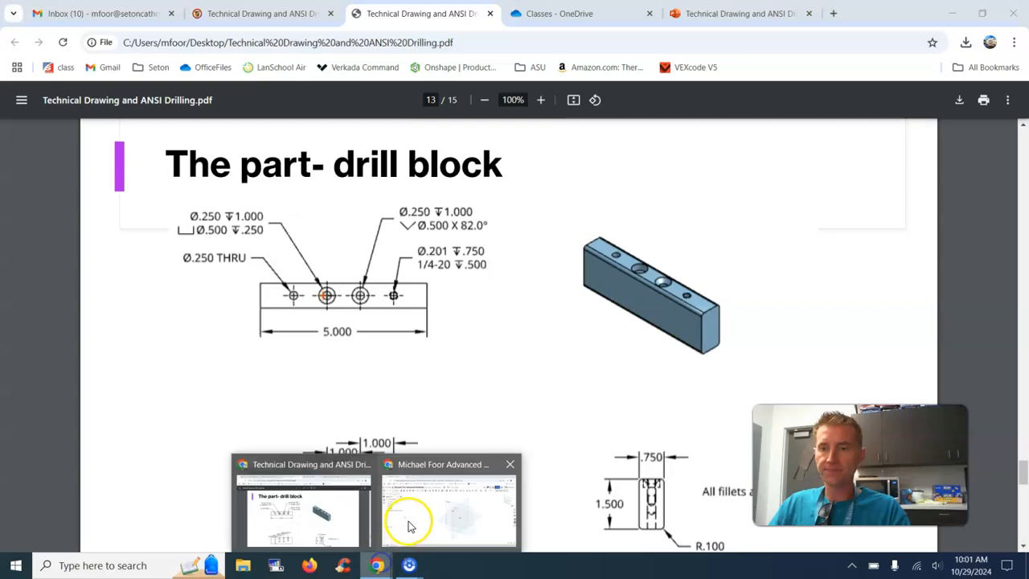
pyautogui.scroll(-3, 511, 305)
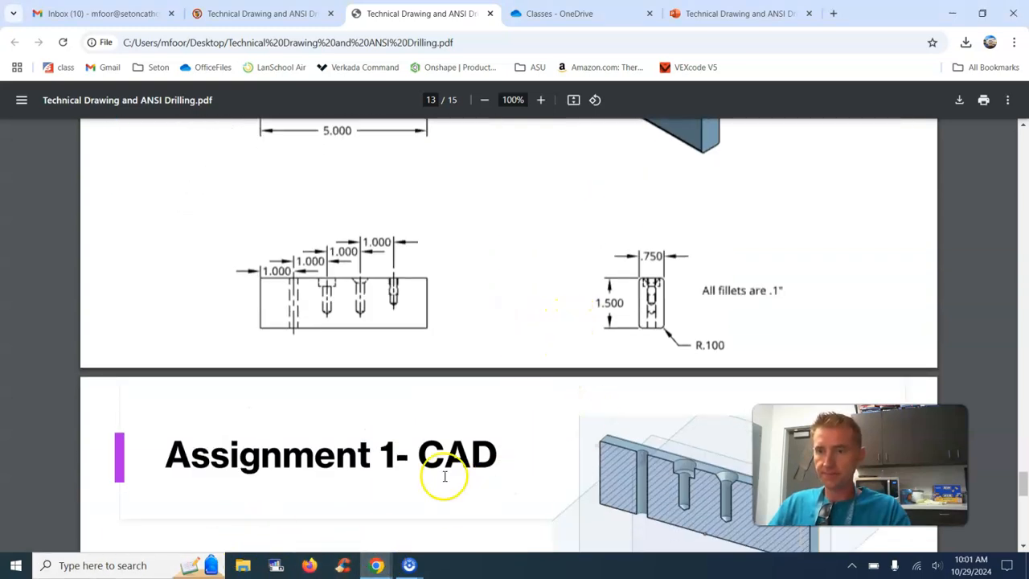
pyautogui.scroll(1, 655, 297)
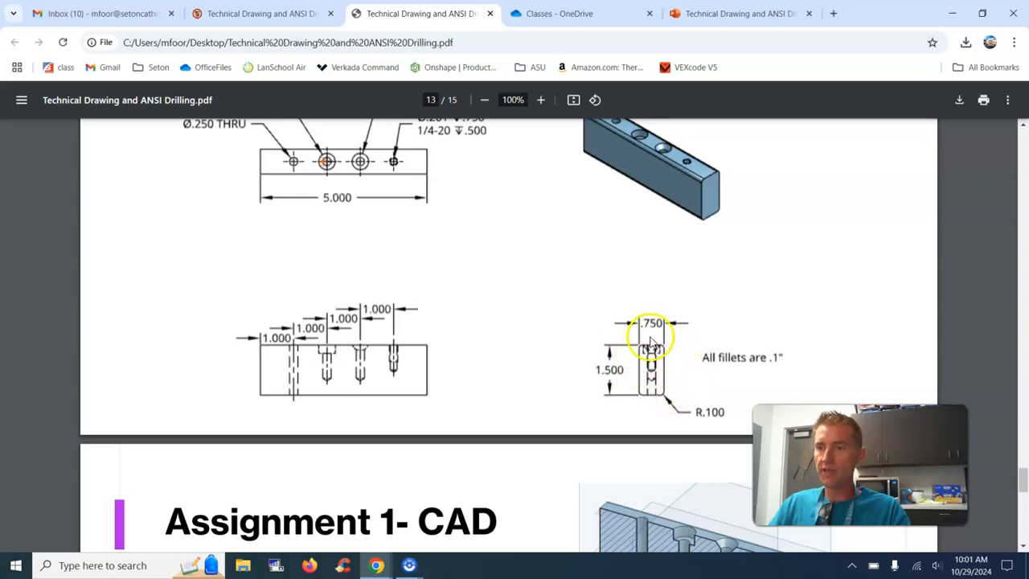
pyautogui.moveTo(414, 565)
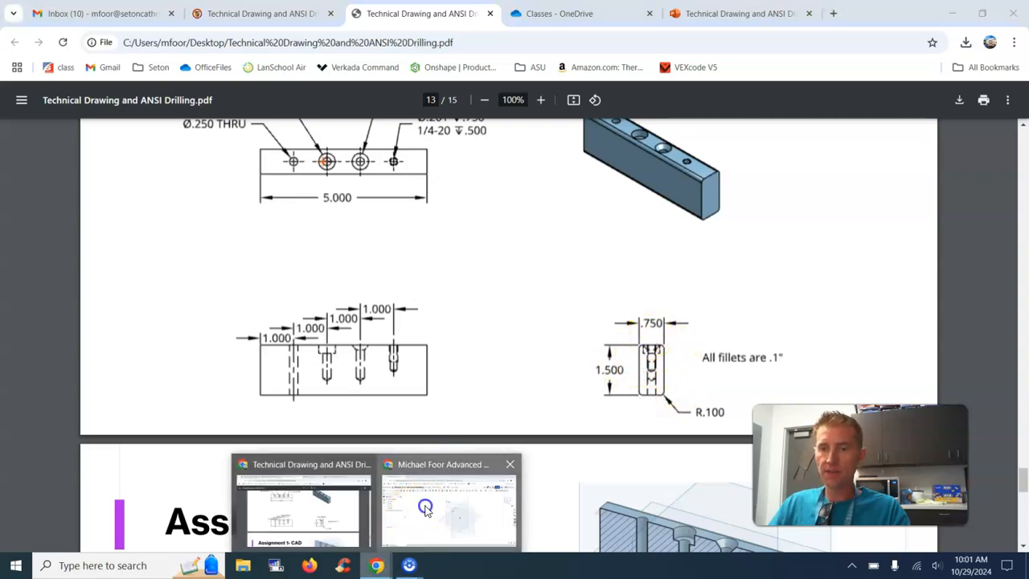
# - Switch back to Onshape and start a sketch on the Right plane, viewed face-on
pyautogui.click(411, 512)
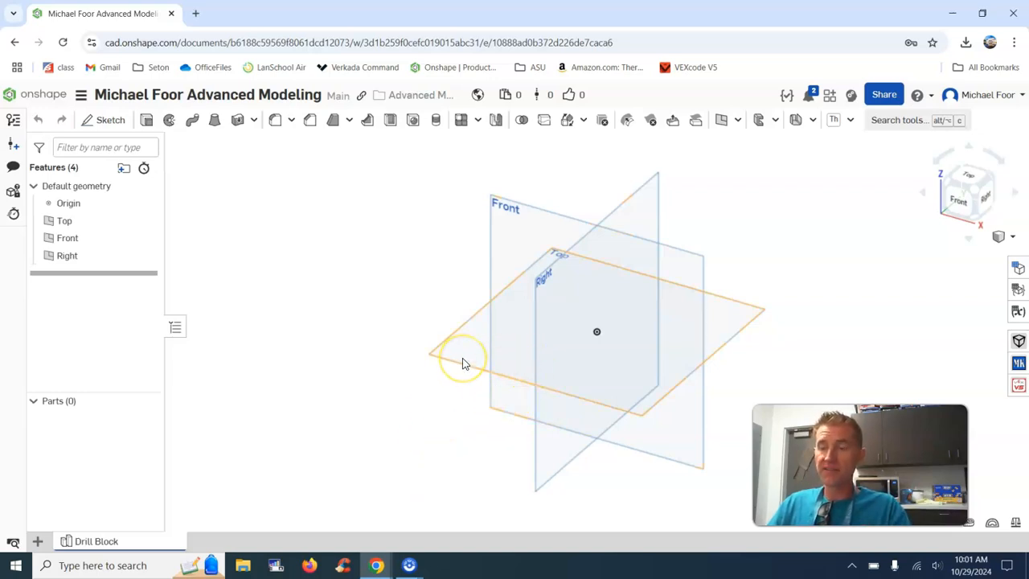
pyautogui.moveTo(460, 359); pyautogui.dragTo(438, 348, button='right')
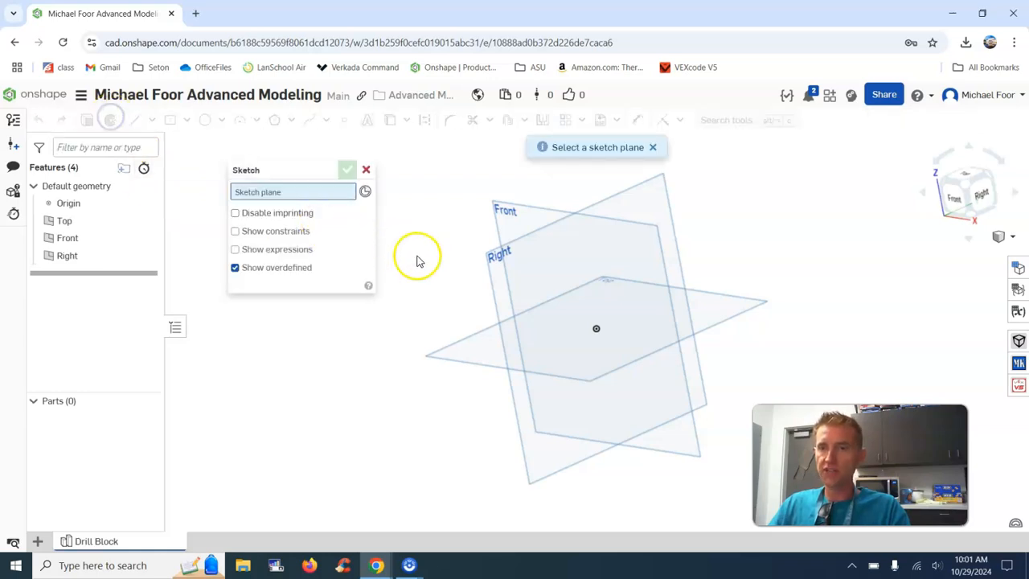
pyautogui.click(491, 285)
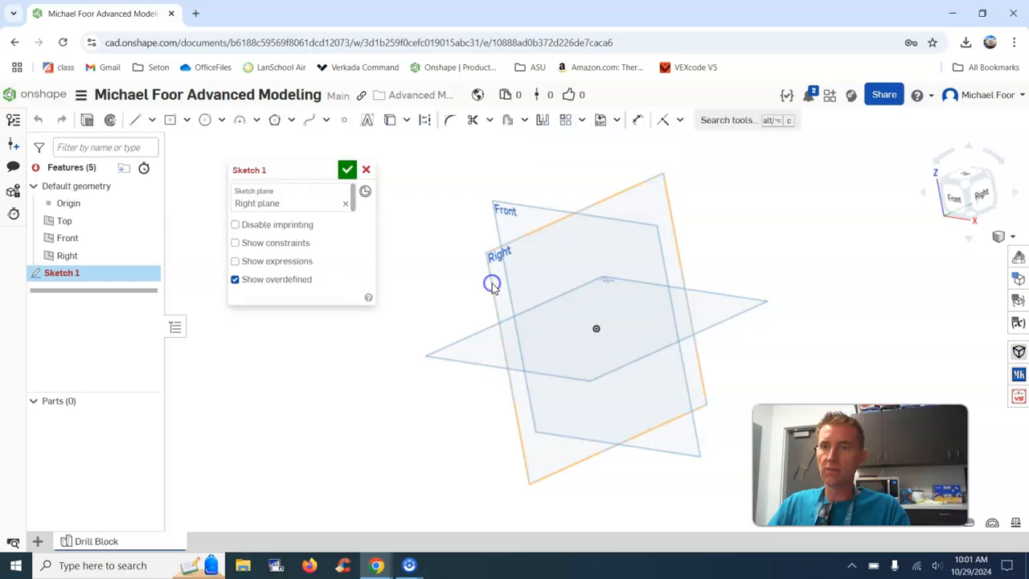
pyautogui.click(980, 199)
pyautogui.scroll(-2, 844, 265)
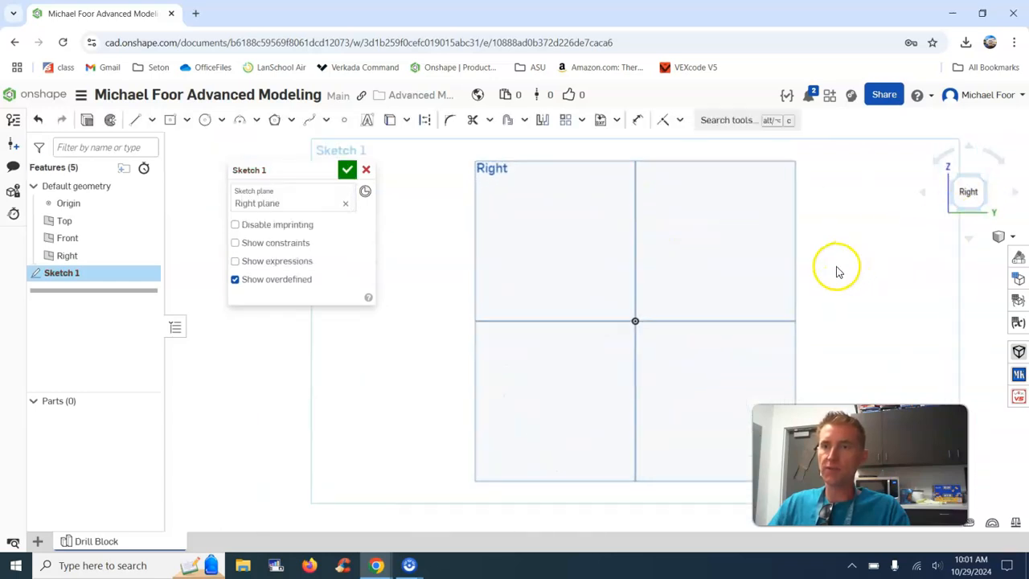
pyautogui.moveTo(836, 269); pyautogui.dragTo(777, 282, button='middle')
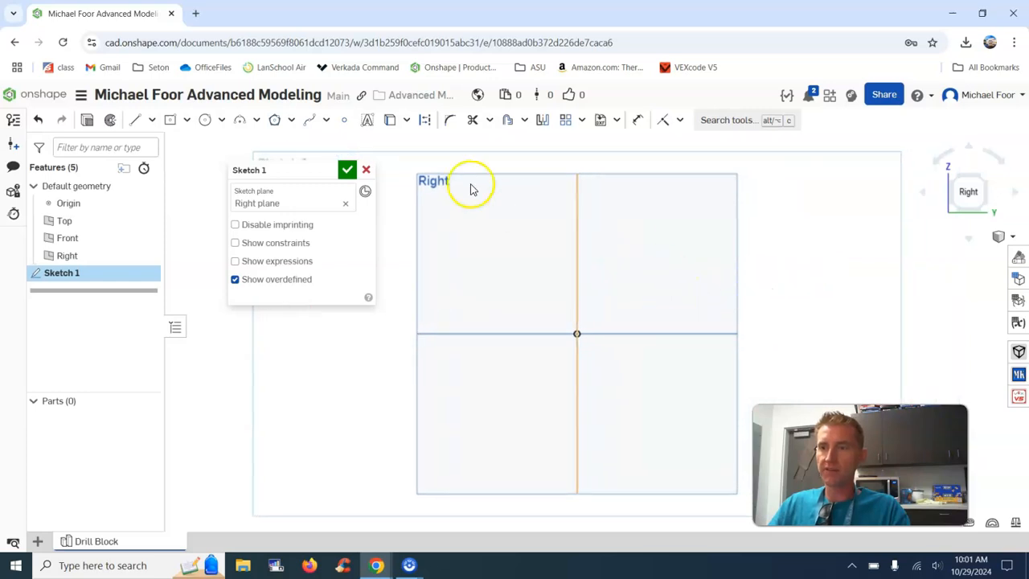
pyautogui.scroll(-3, 586, 253)
pyautogui.scroll(3, 611, 276)
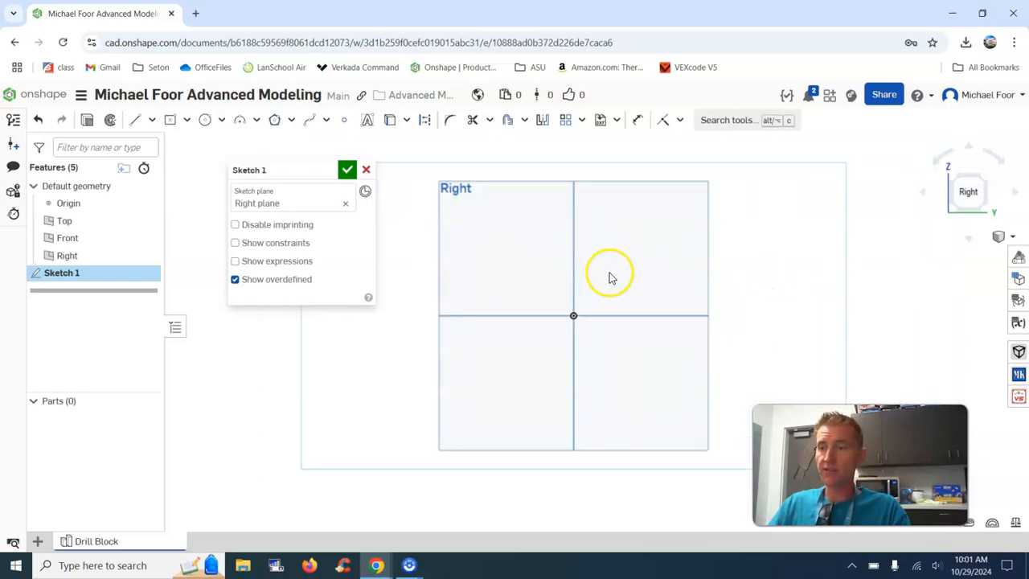
pyautogui.scroll(2, 560, 293)
pyautogui.moveTo(557, 289); pyautogui.dragTo(561, 308, button='middle')
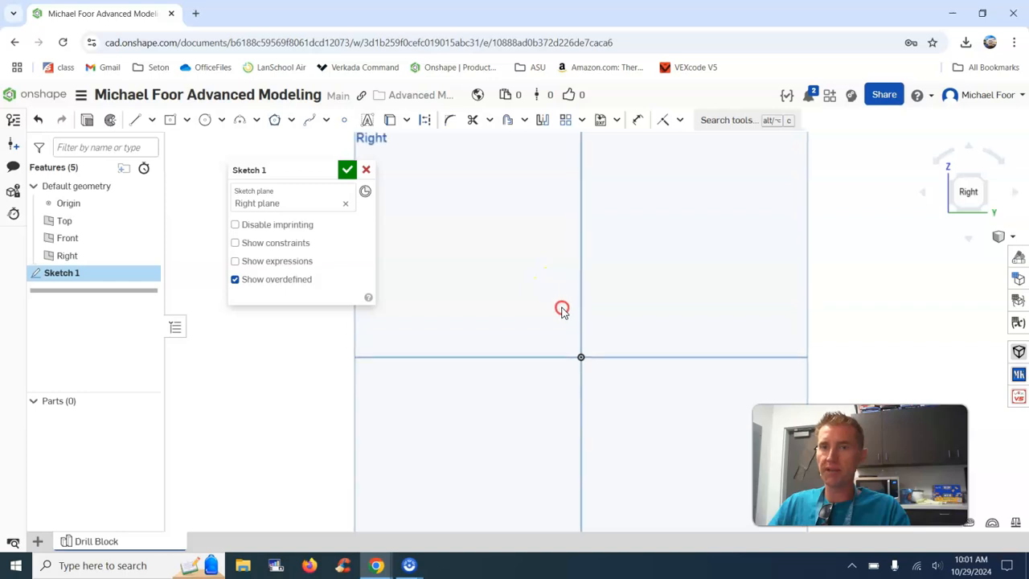
# - After checking the end-view dimensions in the PDF, sketch a center point rectangle at the origin, 0.75 in wide and 7.5 in high
pyautogui.click(187, 120)
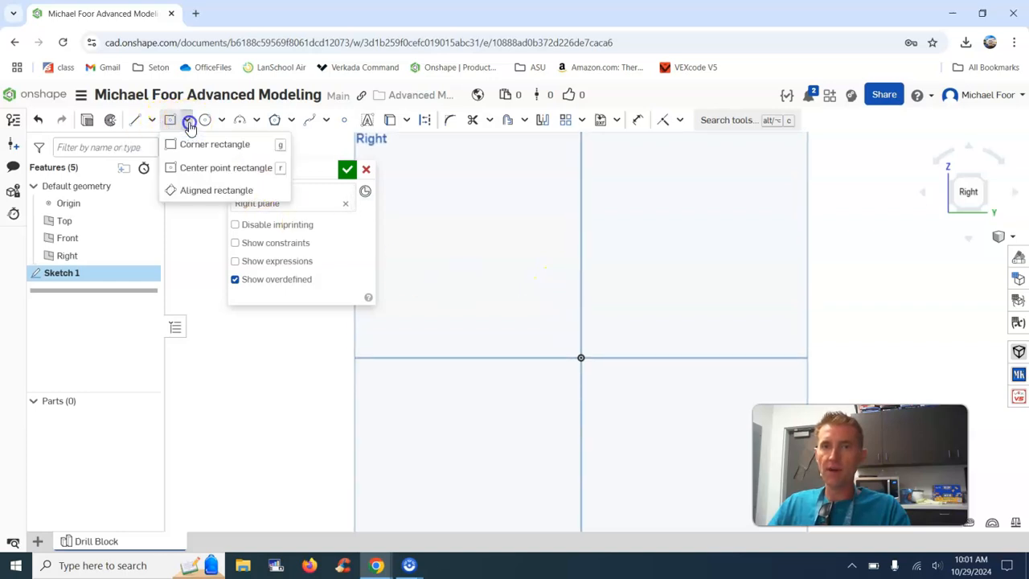
pyautogui.click(197, 167)
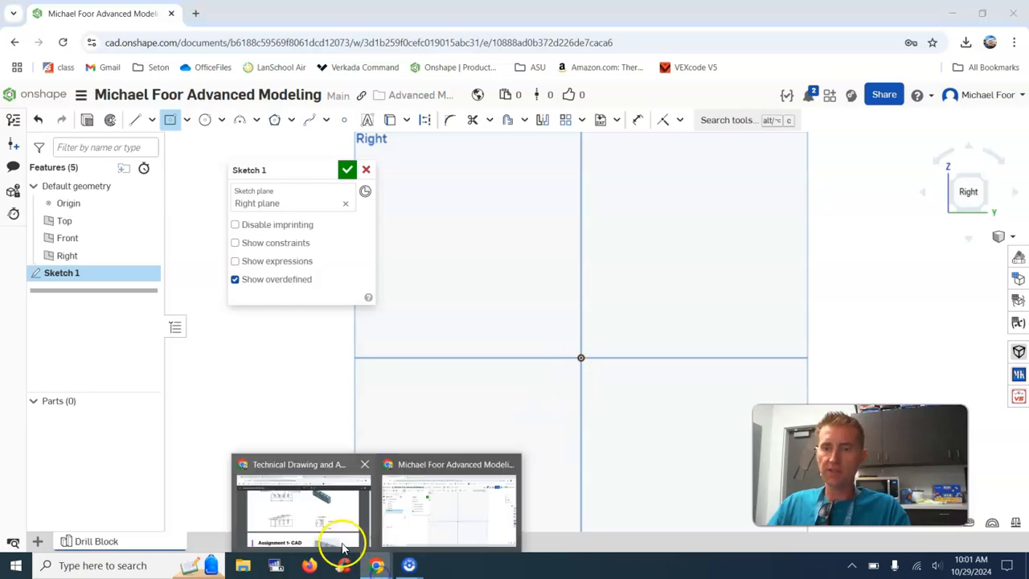
pyautogui.click(340, 542)
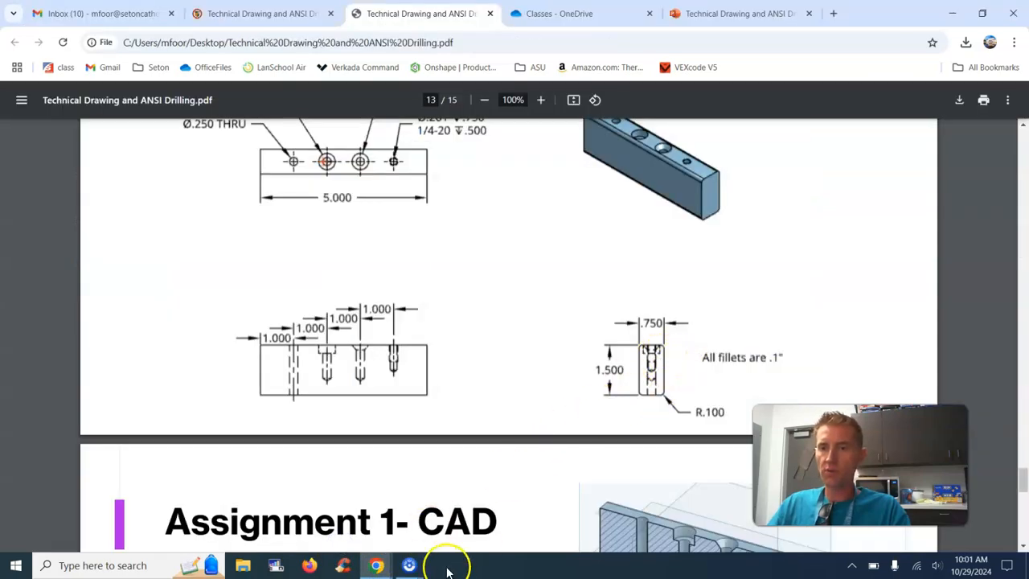
pyautogui.click(426, 519)
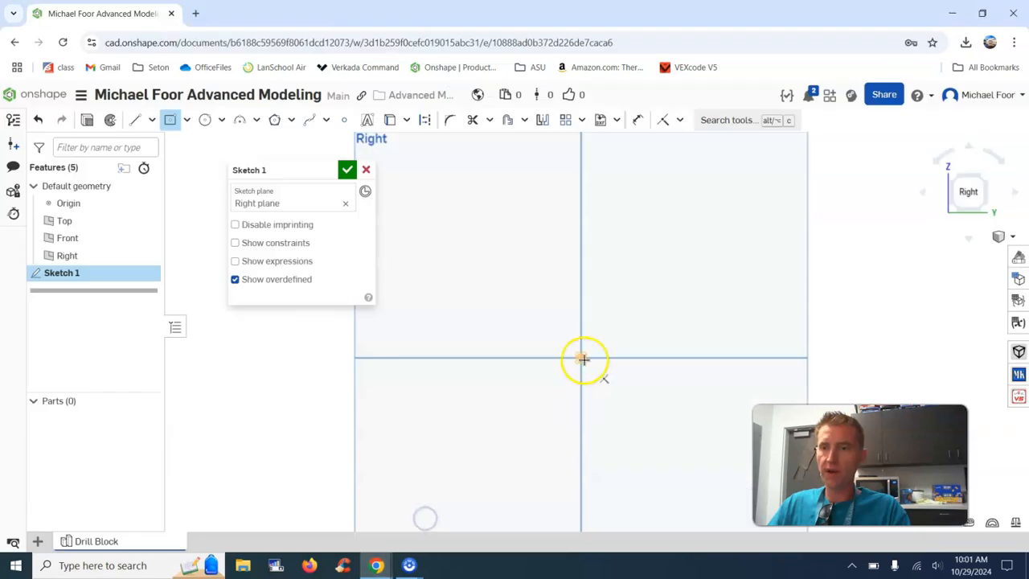
pyautogui.click(582, 357)
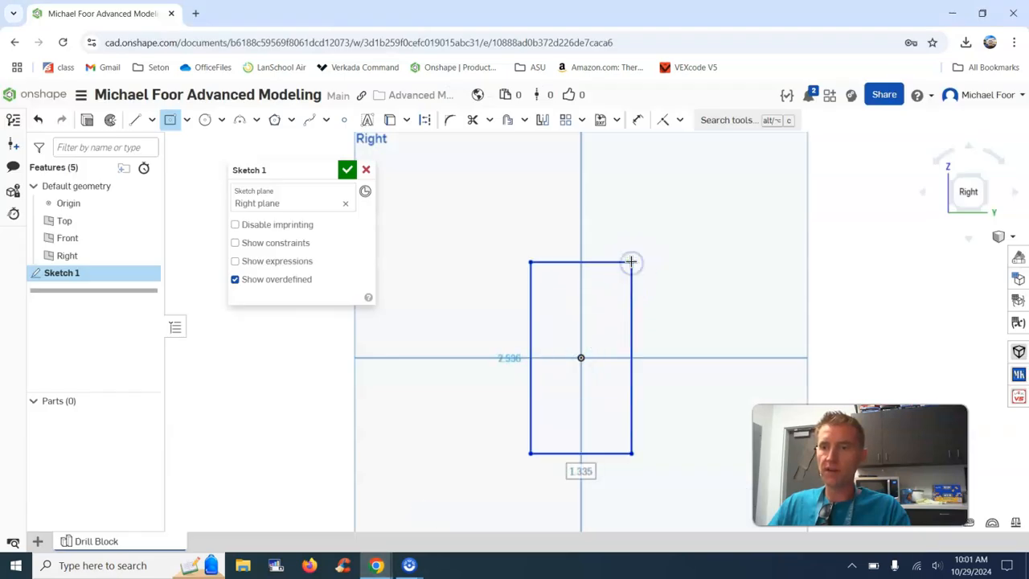
pyautogui.click(632, 261)
pyautogui.press('Return')
pyautogui.write('7.5')
pyautogui.press('Return')
pyautogui.scroll(-3, 595, 241)
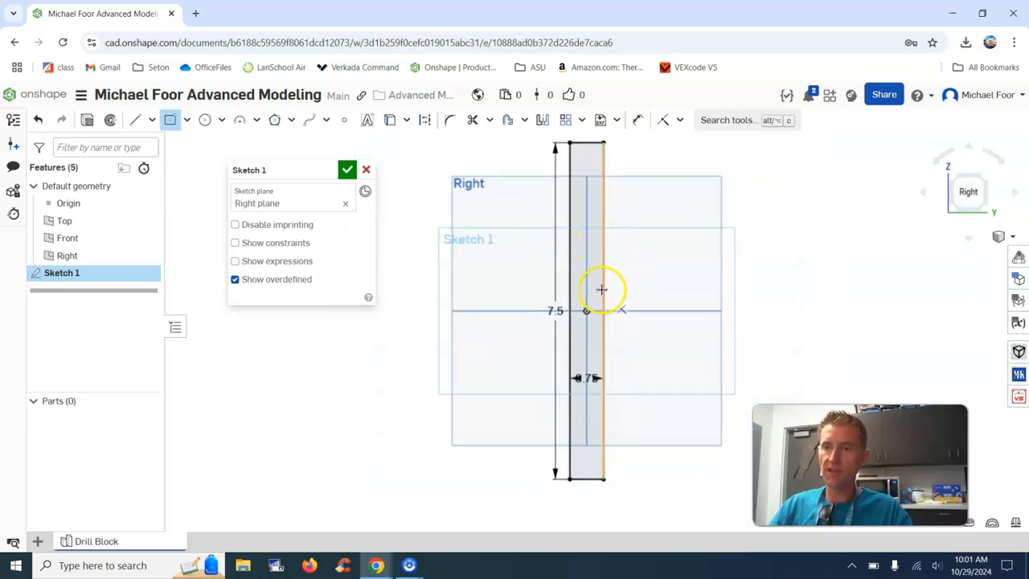
# - Set the rectangle's height to 1.5 in
pyautogui.doubleClick(561, 308)
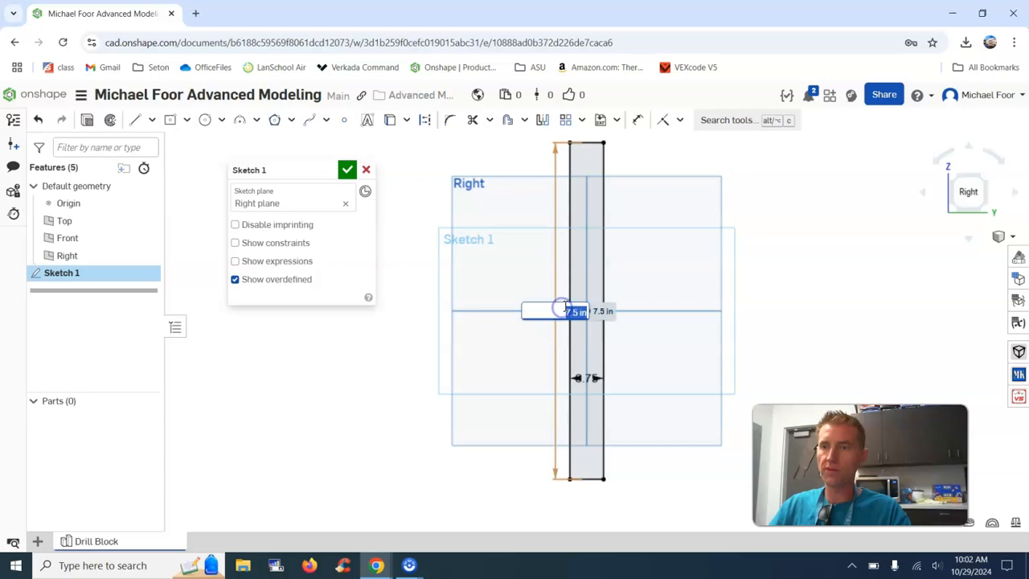
pyautogui.press('Return')
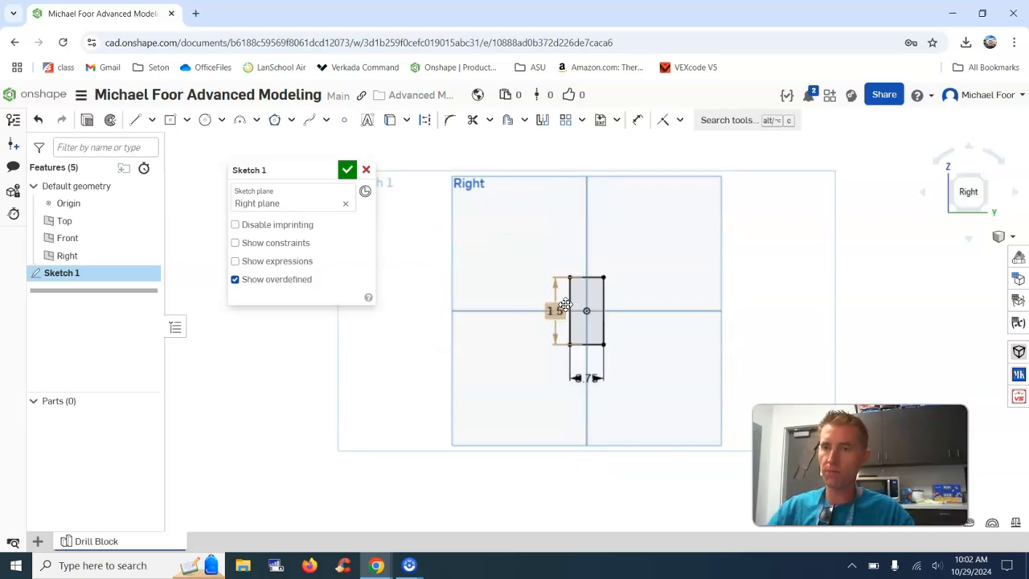
pyautogui.scroll(3, 603, 299)
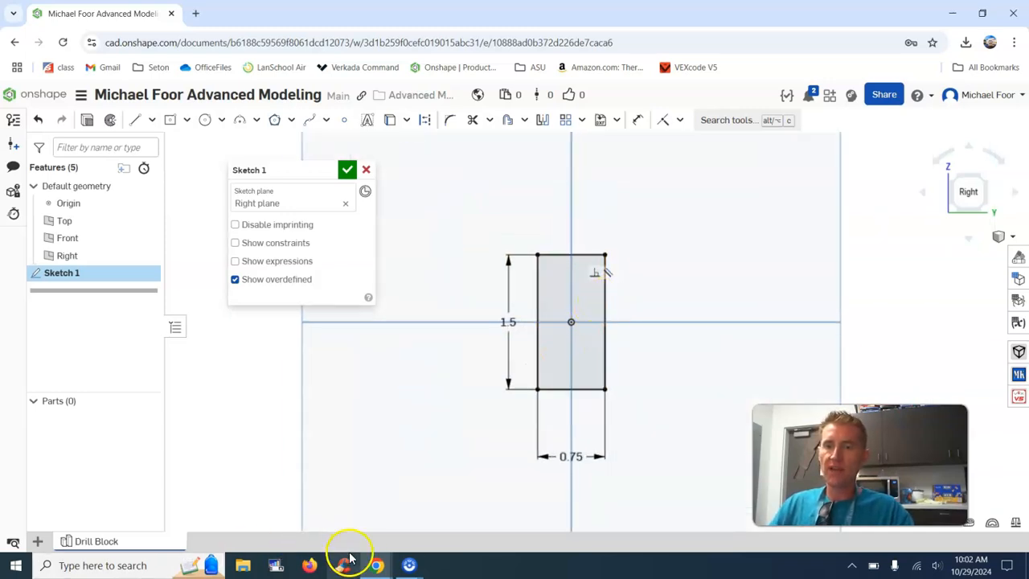
# - Check the corner fillet radius in the drill block PDF drawing and return to the rectangle sketch in Onshape
pyautogui.moveTo(364, 556)
pyautogui.click(341, 518)
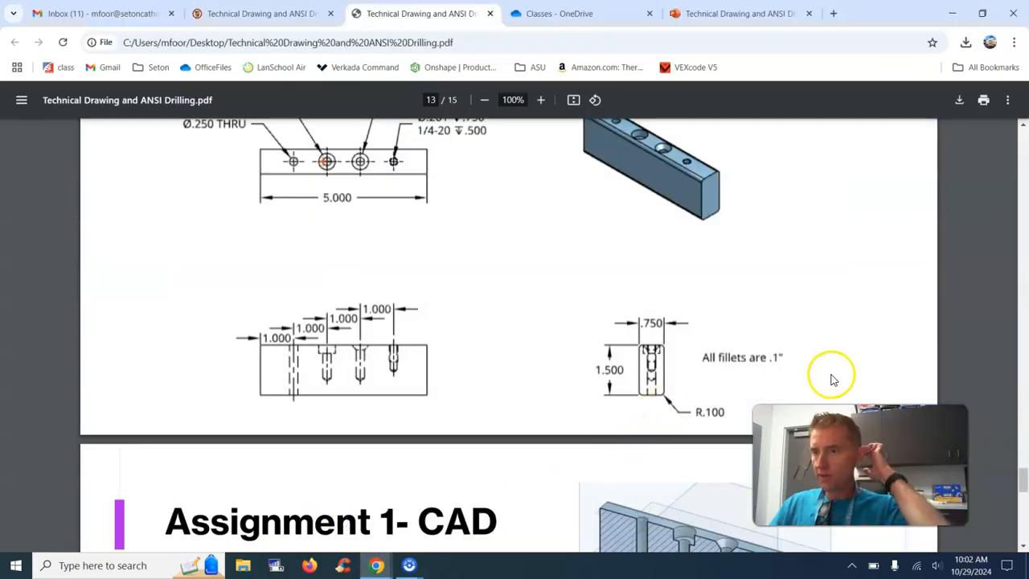
pyautogui.moveTo(376, 566)
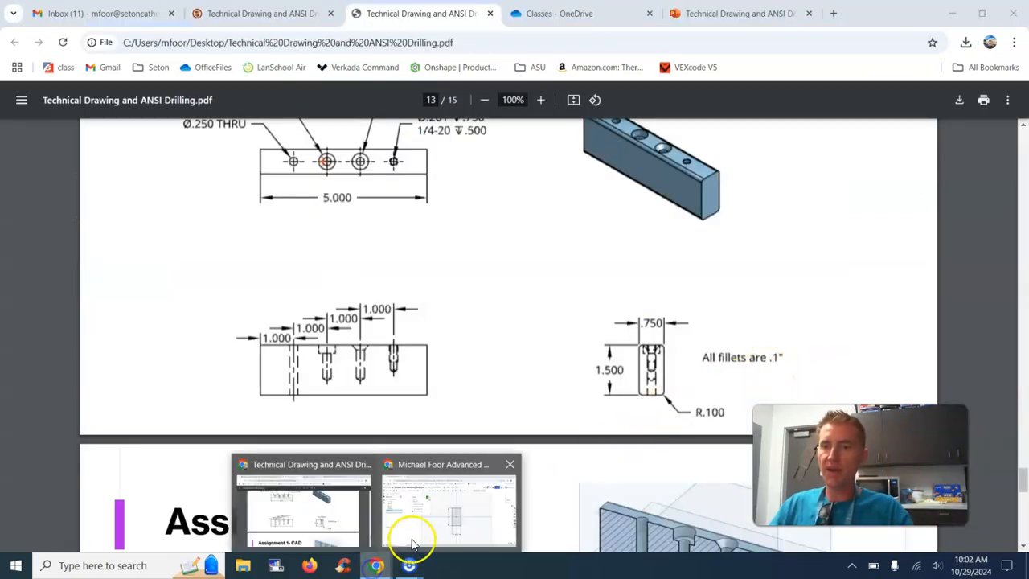
pyautogui.click(426, 527)
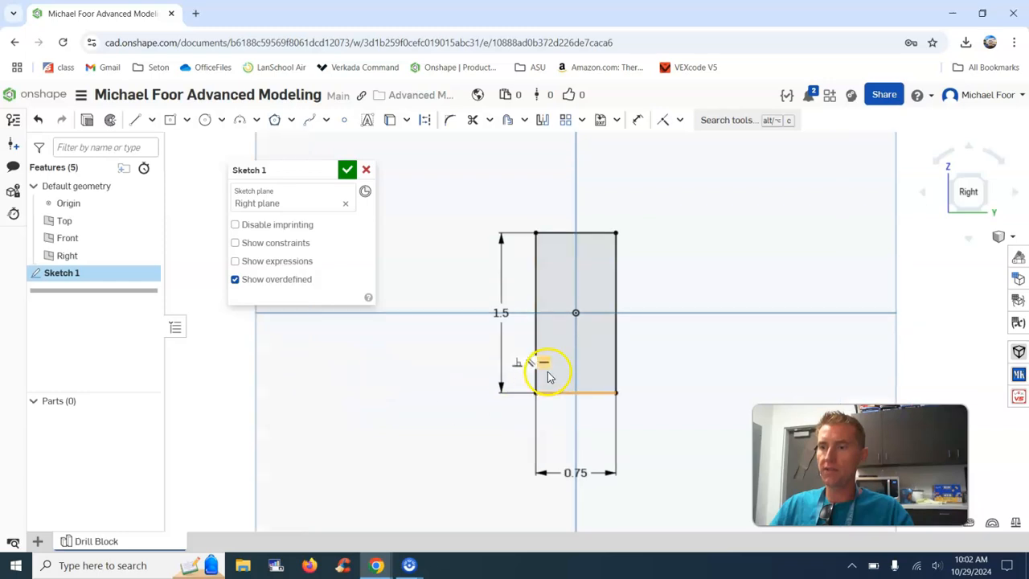
pyautogui.scroll(3, 547, 368)
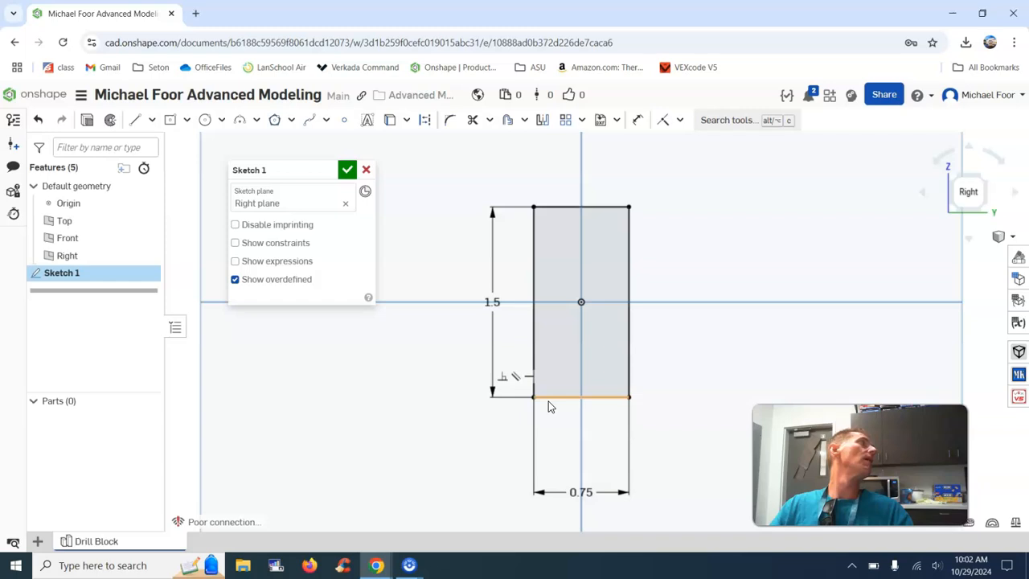
pyautogui.click(412, 569)
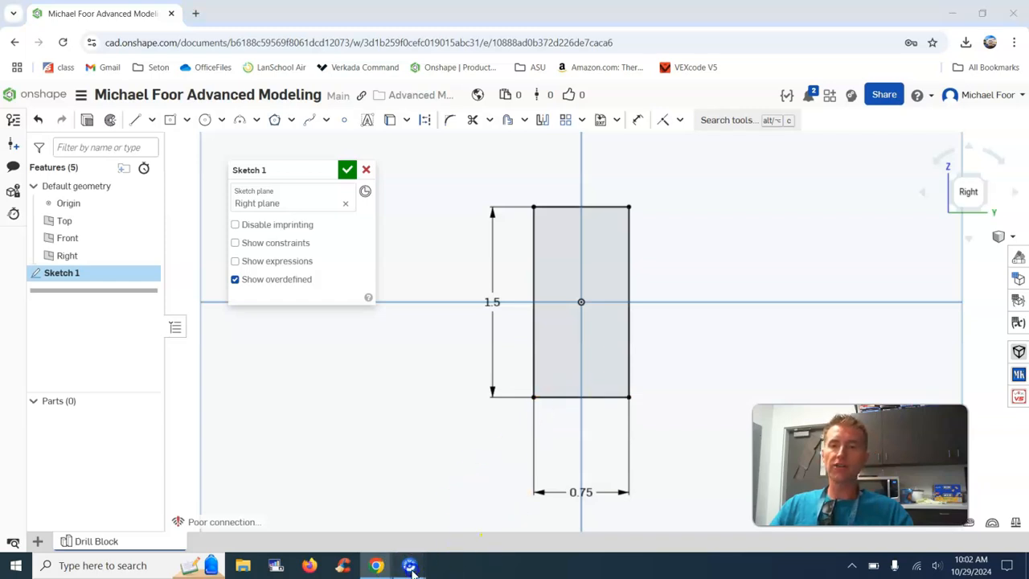
pyautogui.click(386, 484)
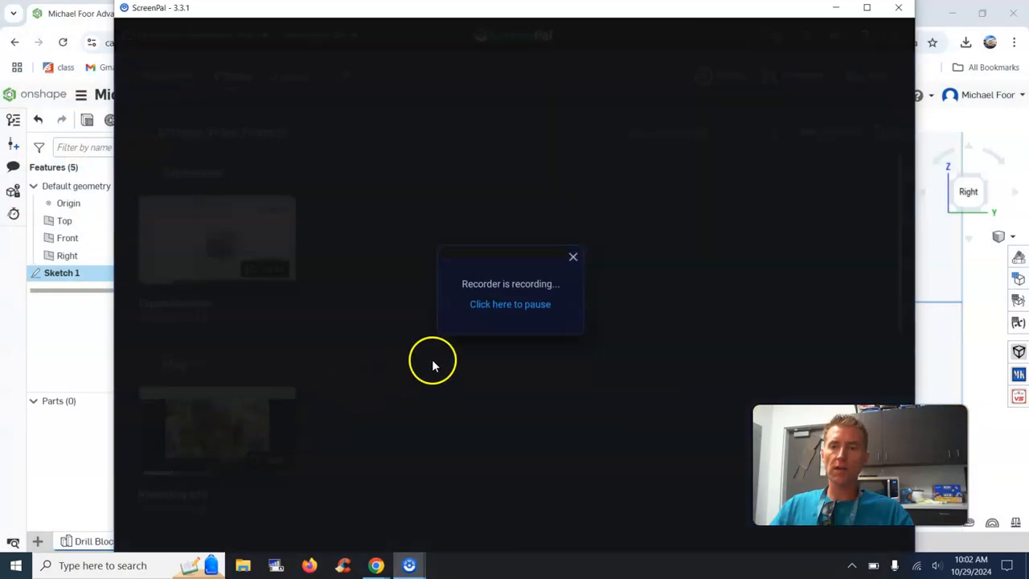
pyautogui.click(496, 305)
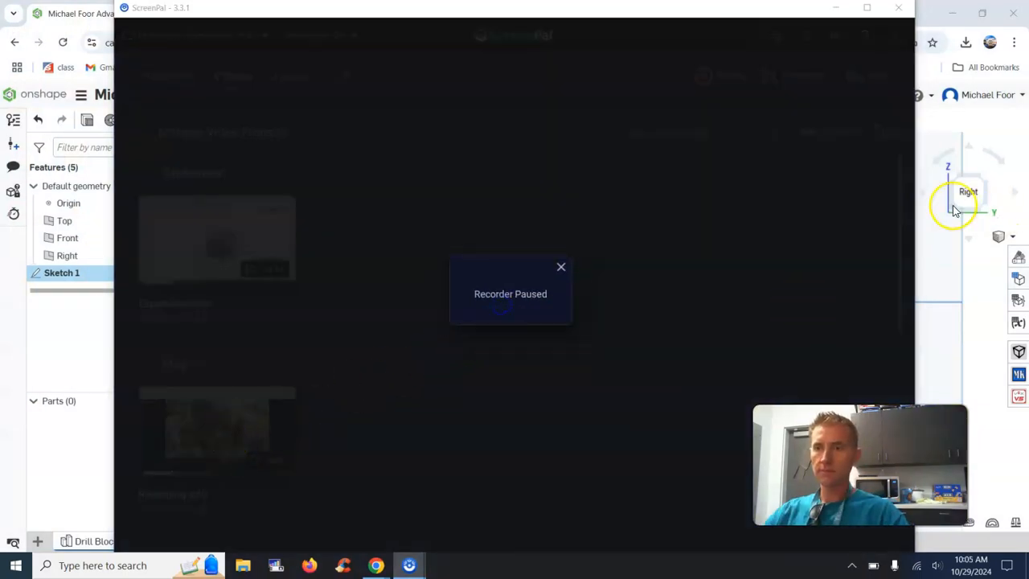
pyautogui.hotkey('alt', 'p')
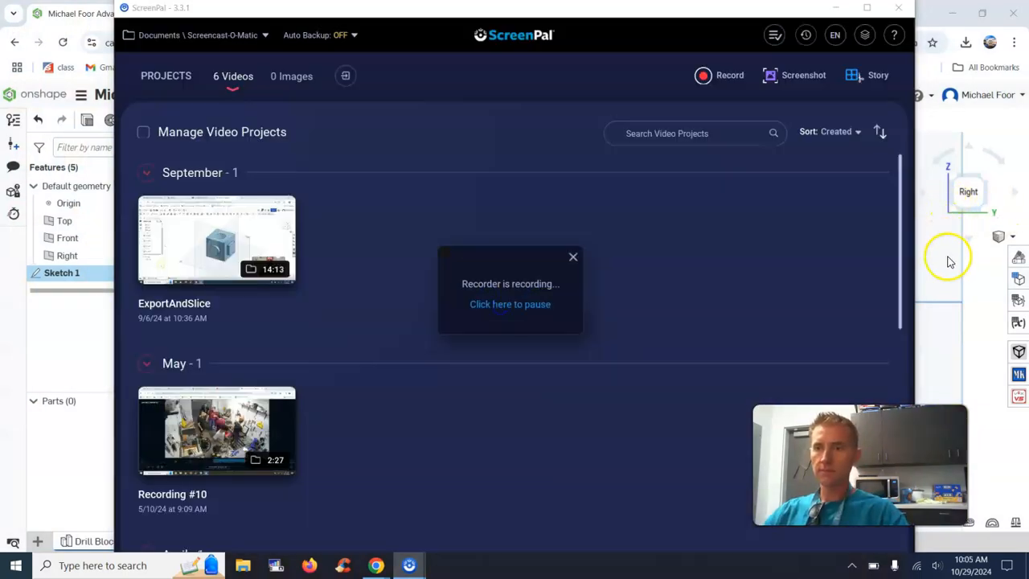
pyautogui.click(942, 254)
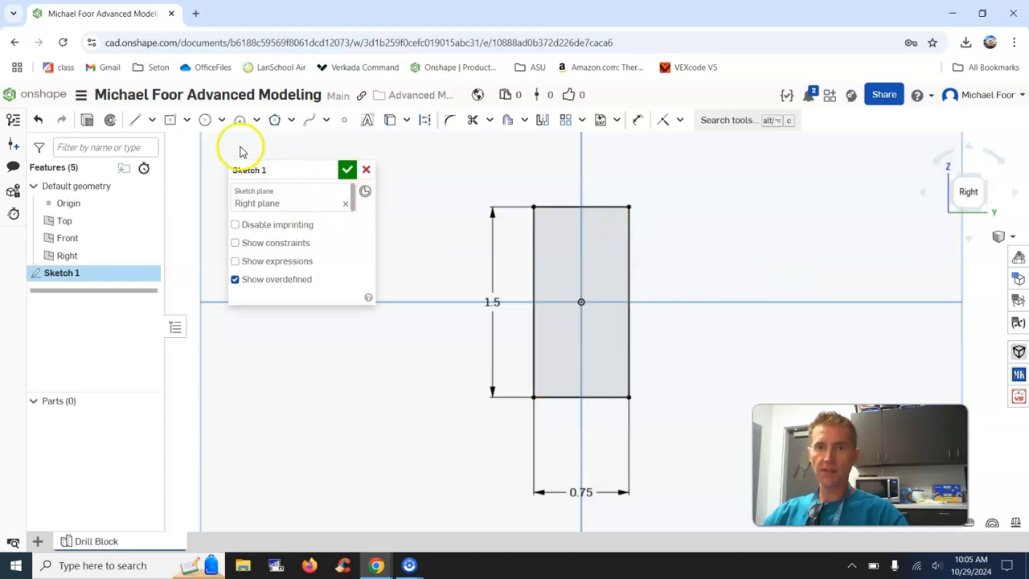
# - Fillet the two upper corners of the rectangle with a 0.1 in radius
pyautogui.click(452, 129)
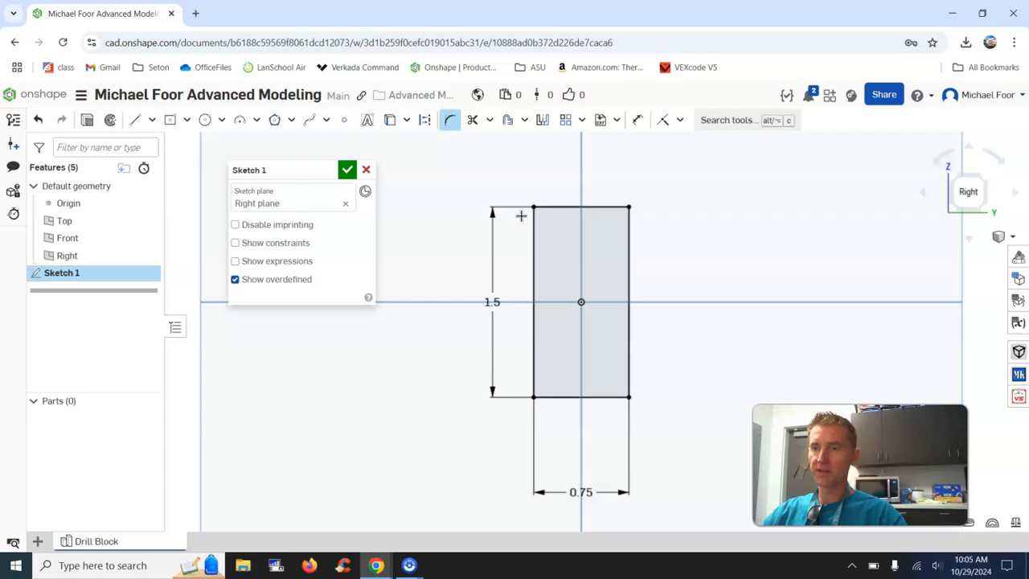
pyautogui.click(532, 227)
pyautogui.click(550, 209)
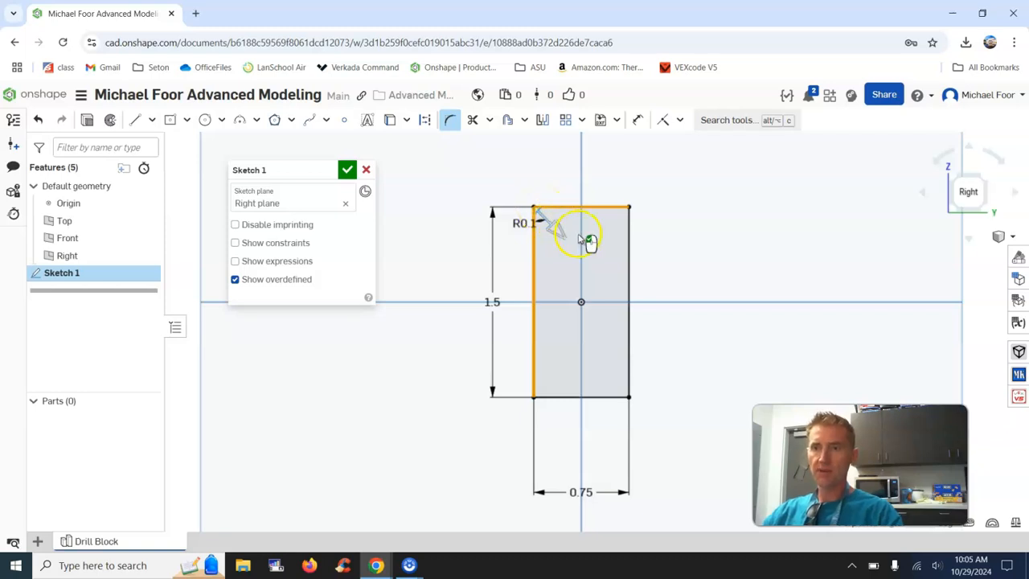
pyautogui.click(577, 223)
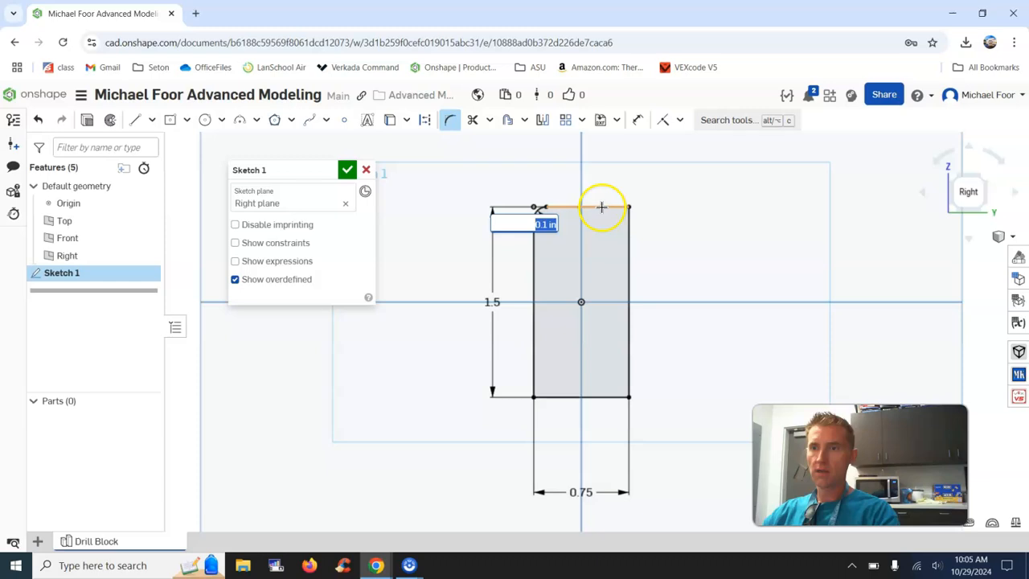
pyautogui.click(601, 207)
pyautogui.click(628, 223)
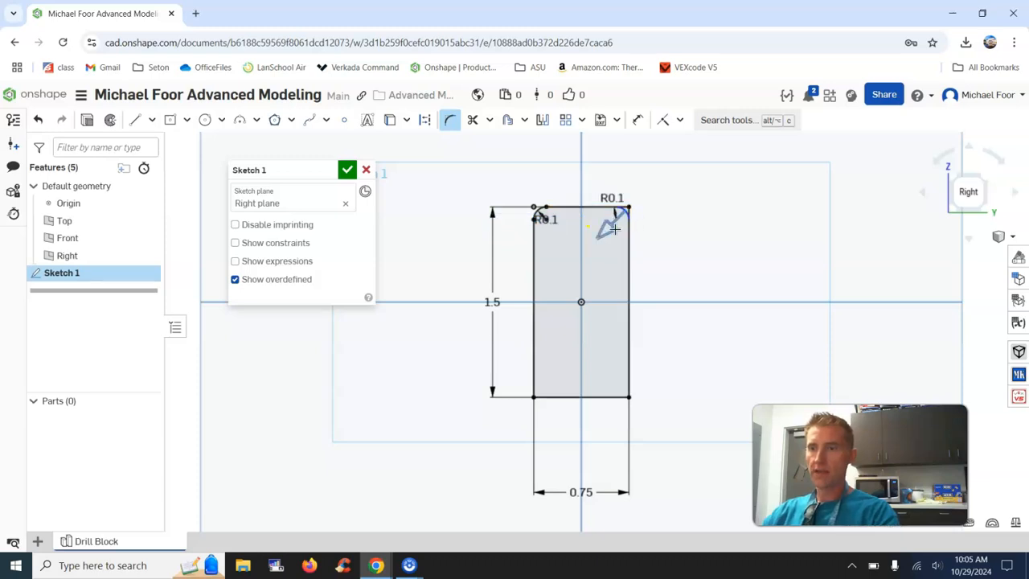
pyautogui.click(616, 229)
pyautogui.press('Return')
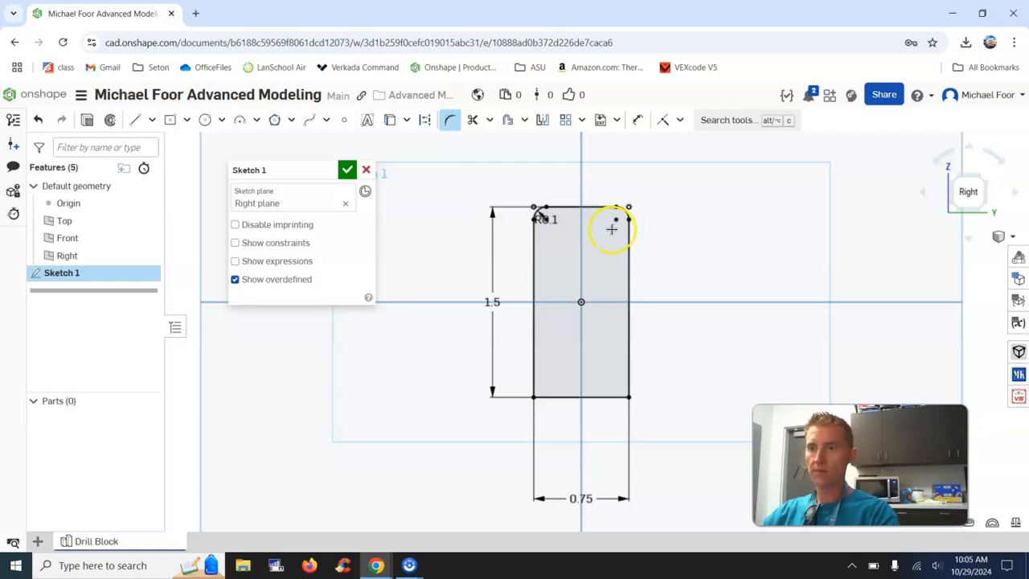
# - Fillet the two lower corners of the rectangle with a 0.1 in radius and finish the sketch
pyautogui.click(629, 341)
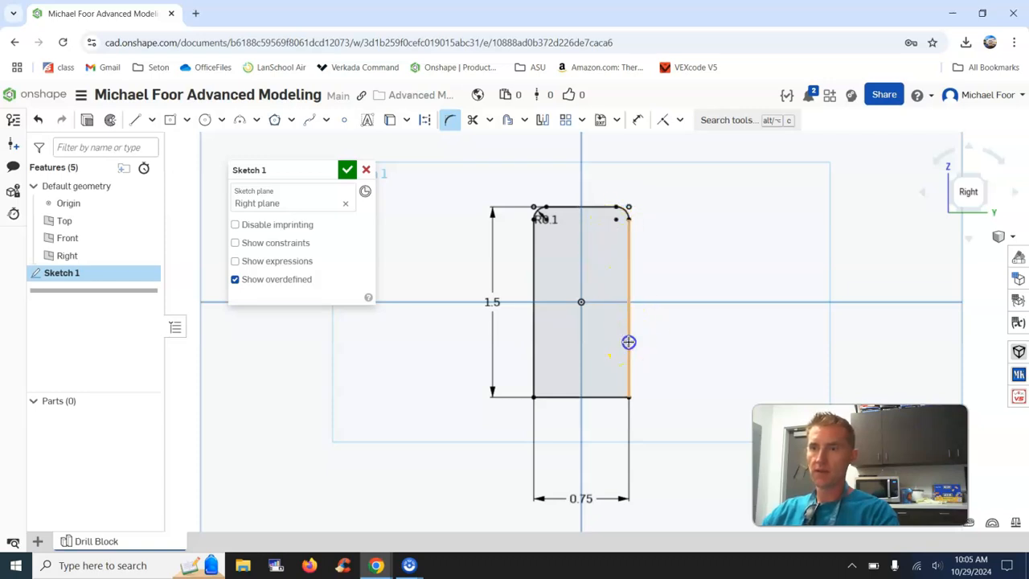
pyautogui.click(612, 398)
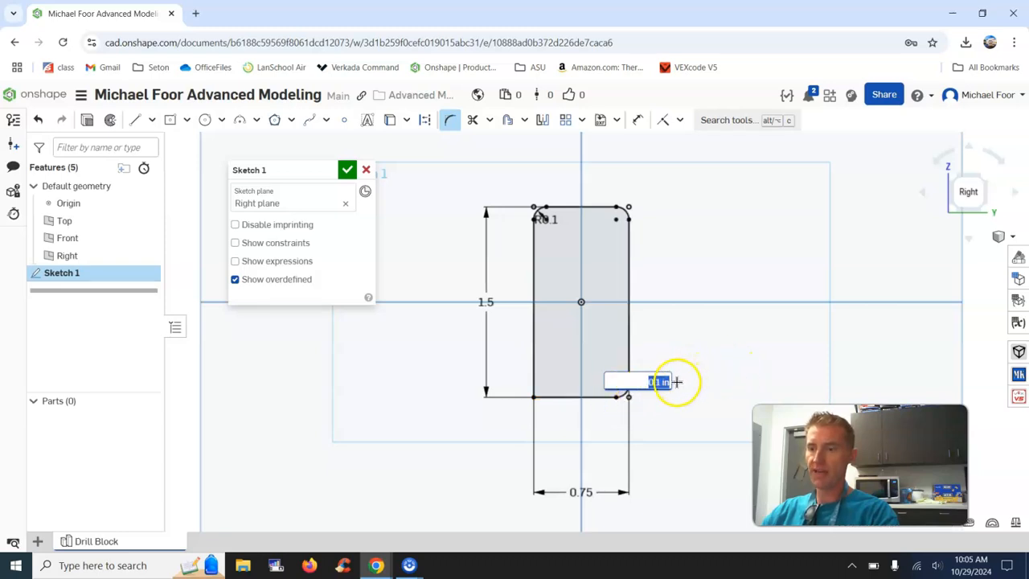
pyautogui.press('Return')
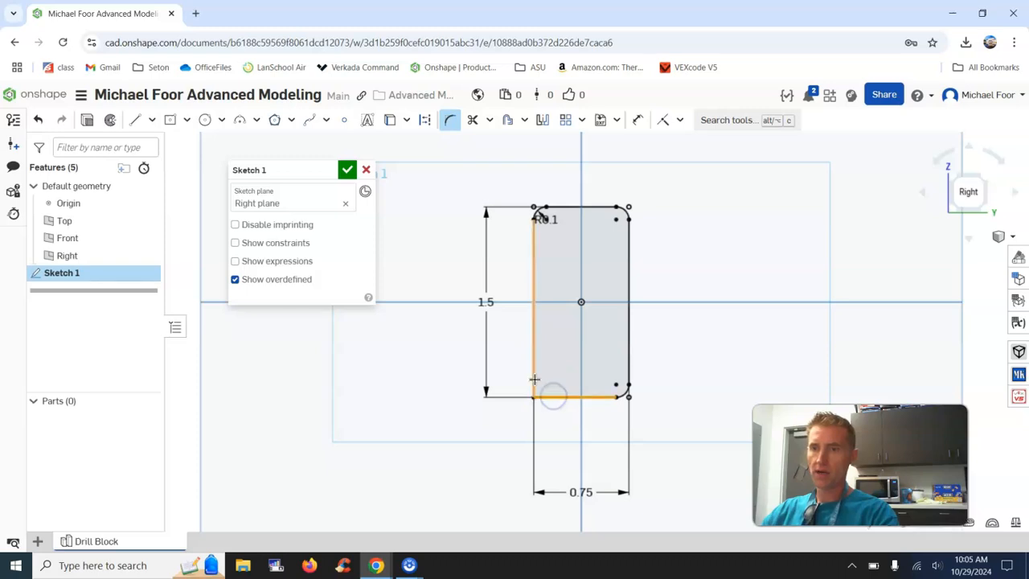
pyautogui.click(504, 381)
pyautogui.press('Return')
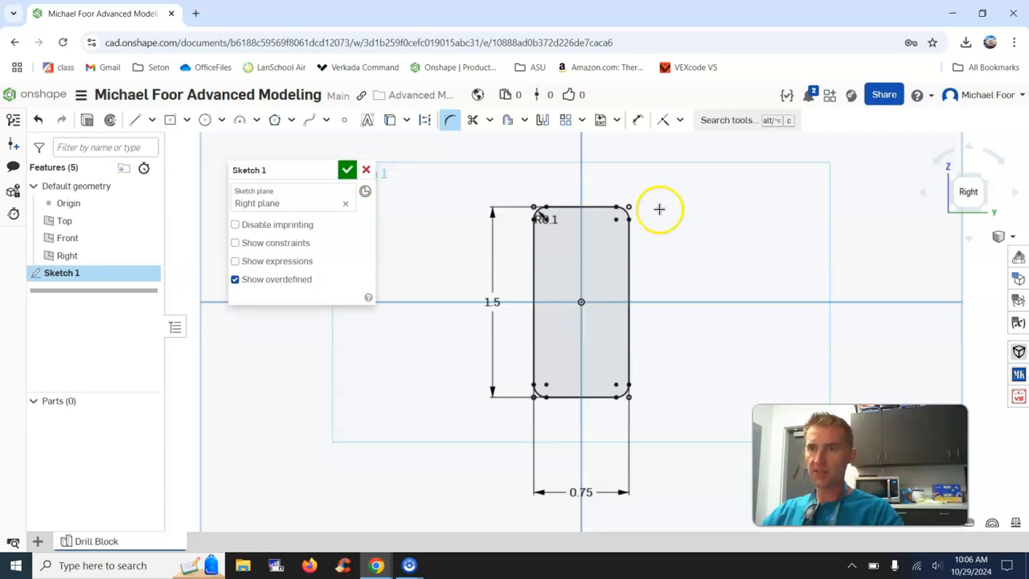
pyautogui.click(347, 169)
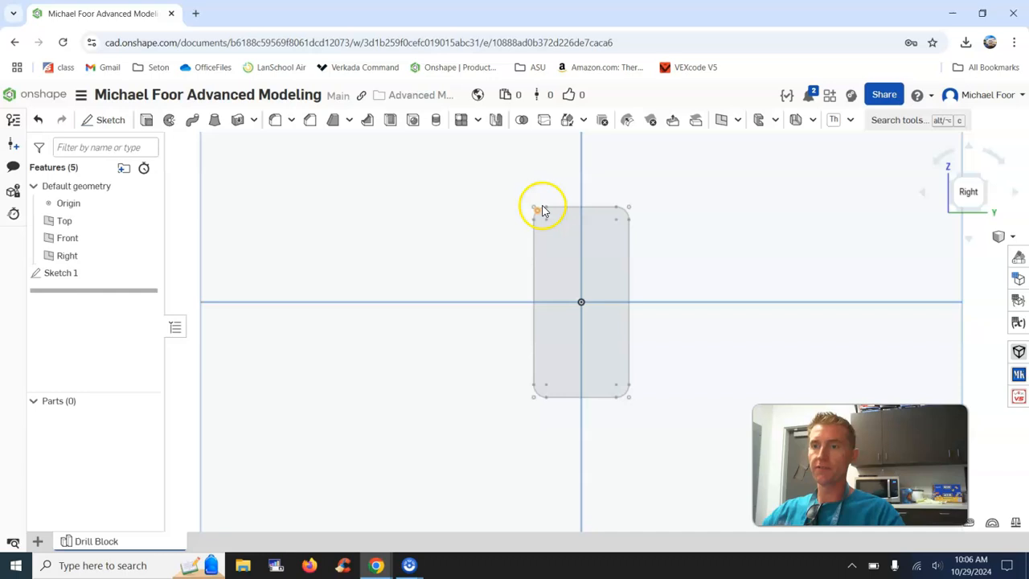
# - After checking the block's length in the PDF drawing, extrude the rounded profile 5 in as a new solid in Onshape
pyautogui.hotkey('alt', 'p')
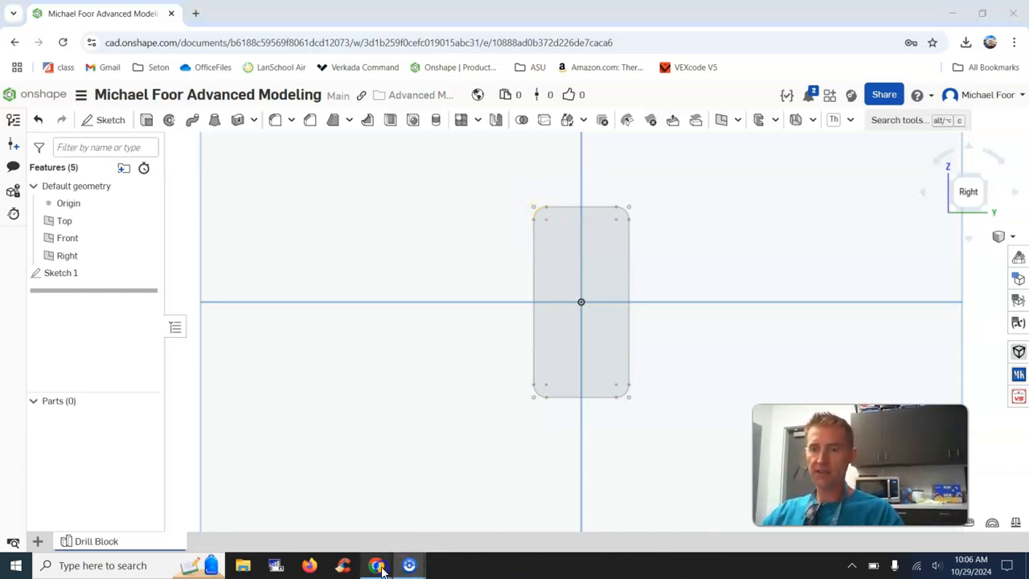
pyautogui.moveTo(376, 565)
pyautogui.click(364, 516)
pyautogui.scroll(2, 578, 402)
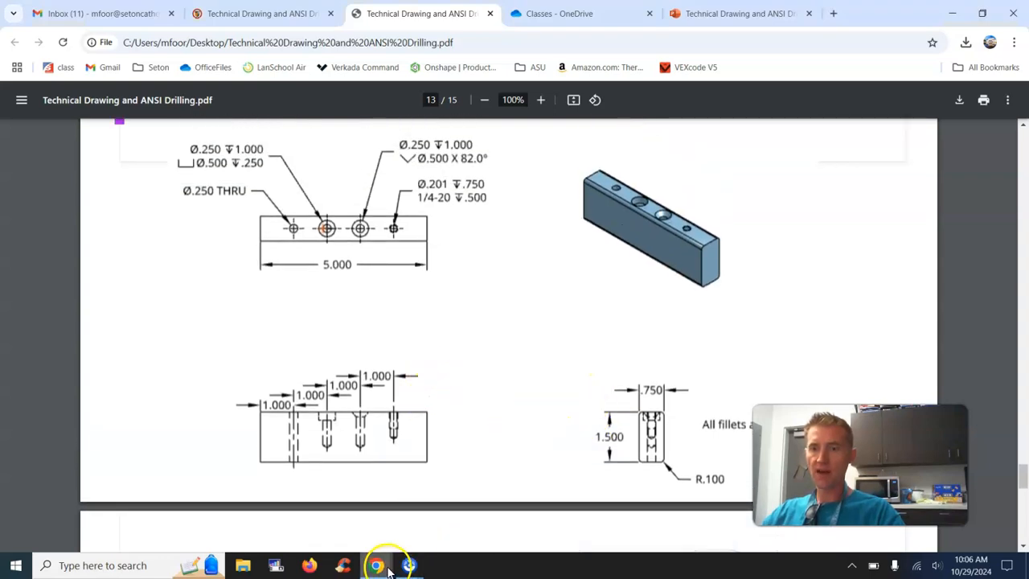
pyautogui.moveTo(394, 566)
pyautogui.click(439, 506)
pyautogui.click(147, 120)
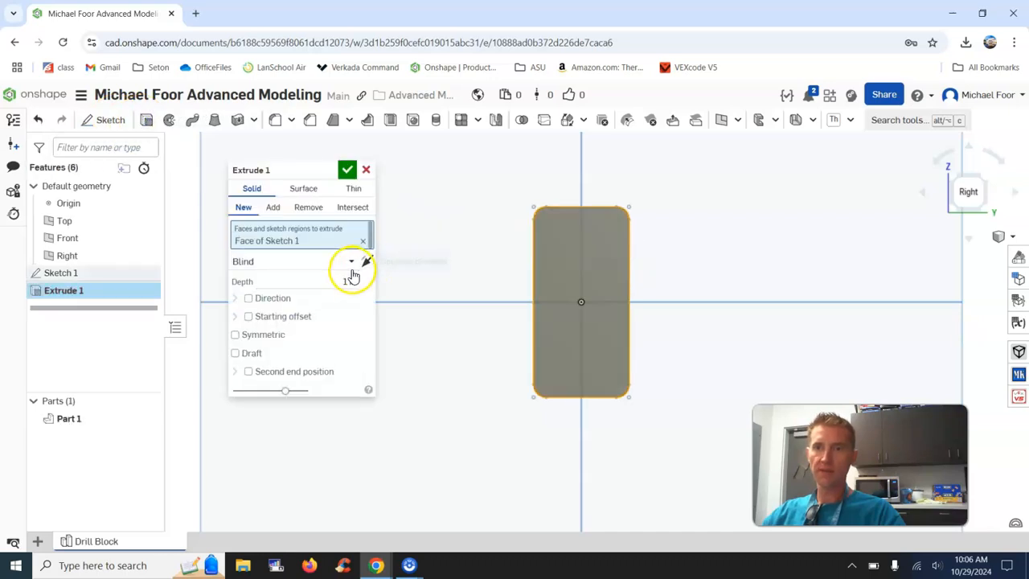
pyautogui.click(350, 280)
pyautogui.click(347, 170)
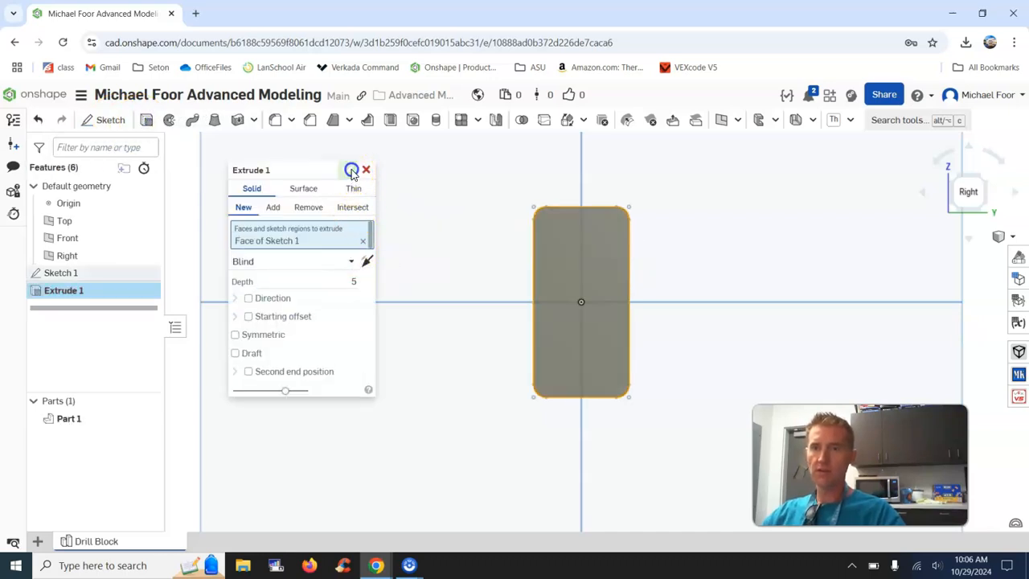
# - Change the part's appearance to a custom light tan, hex ECD595
pyautogui.moveTo(379, 278); pyautogui.dragTo(419, 285, button='right')
pyautogui.moveTo(418, 283); pyautogui.dragTo(665, 305, button='middle')
pyautogui.moveTo(793, 236); pyautogui.dragTo(687, 238, button='middle')
pyautogui.rightClick(76, 420)
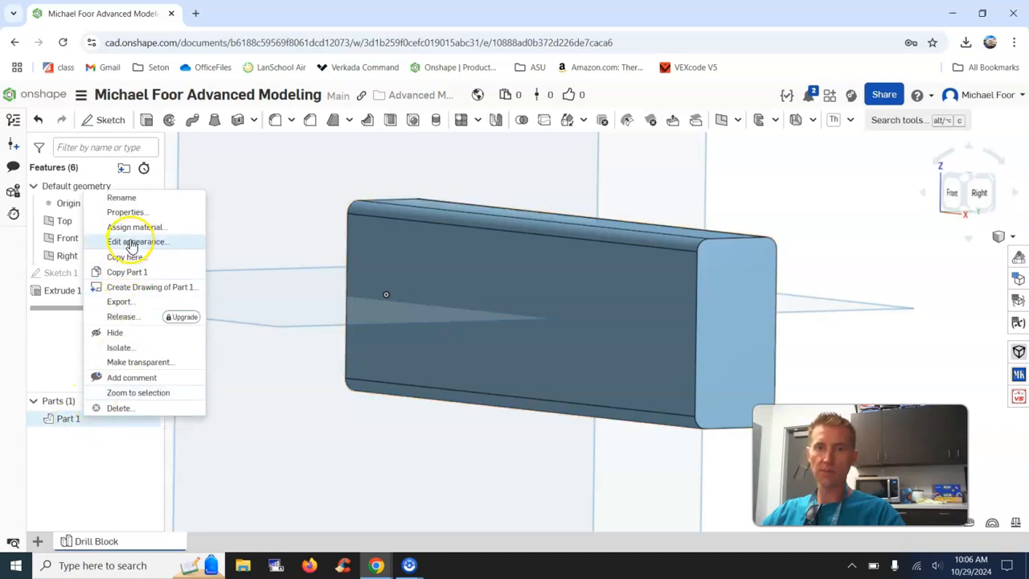
pyautogui.click(131, 242)
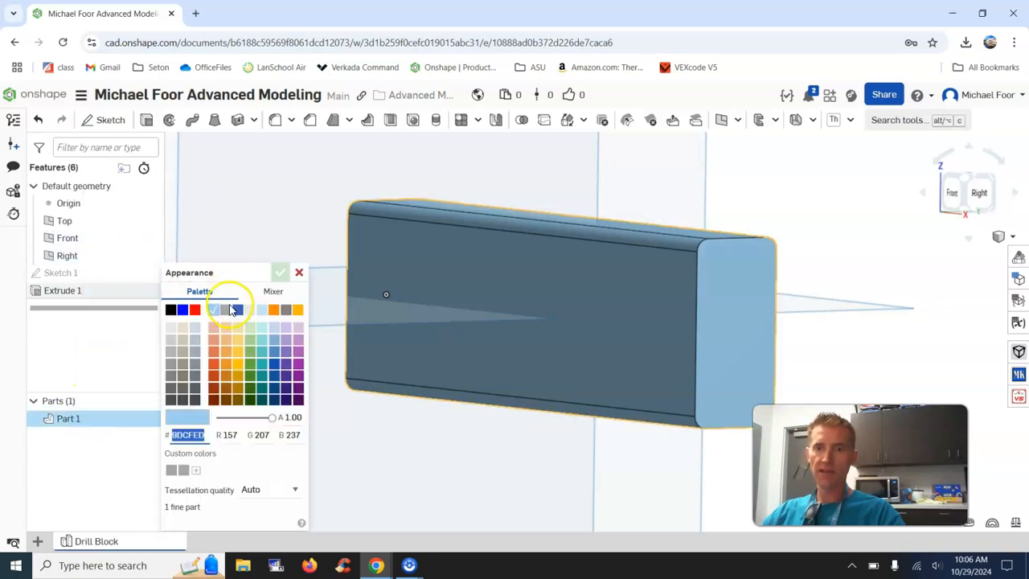
pyautogui.click(245, 359)
pyautogui.click(241, 389)
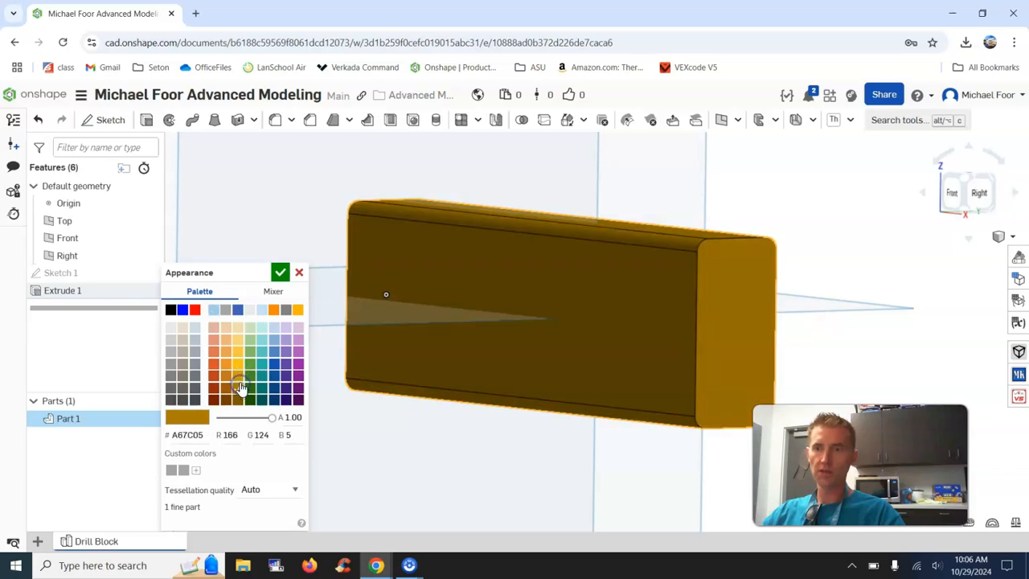
pyautogui.click(272, 295)
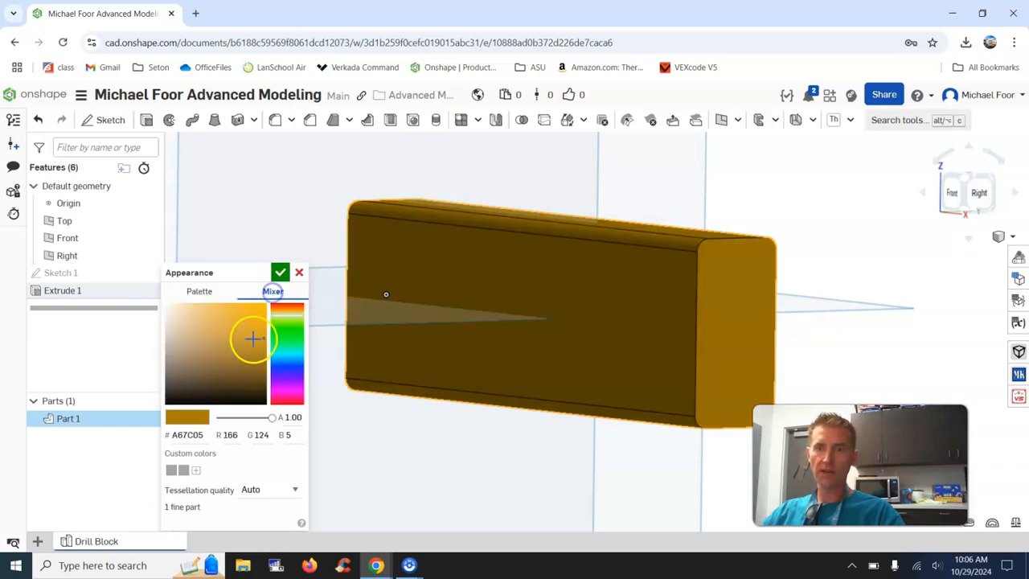
pyautogui.moveTo(253, 337); pyautogui.dragTo(202, 310)
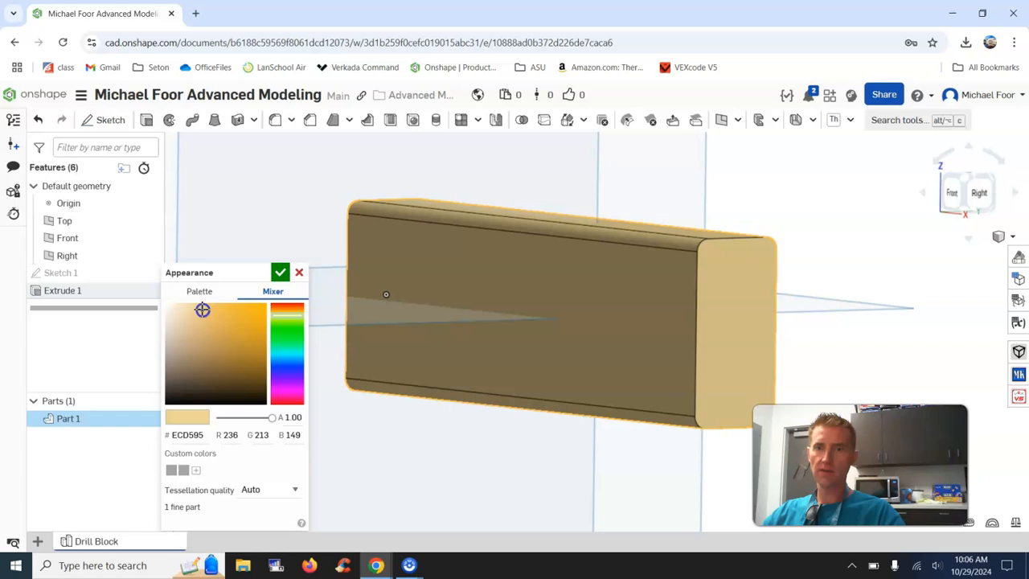
pyautogui.click(280, 272)
# - Examine the extruded block from several angles and end on the Front view
pyautogui.moveTo(391, 335); pyautogui.dragTo(409, 348, button='right')
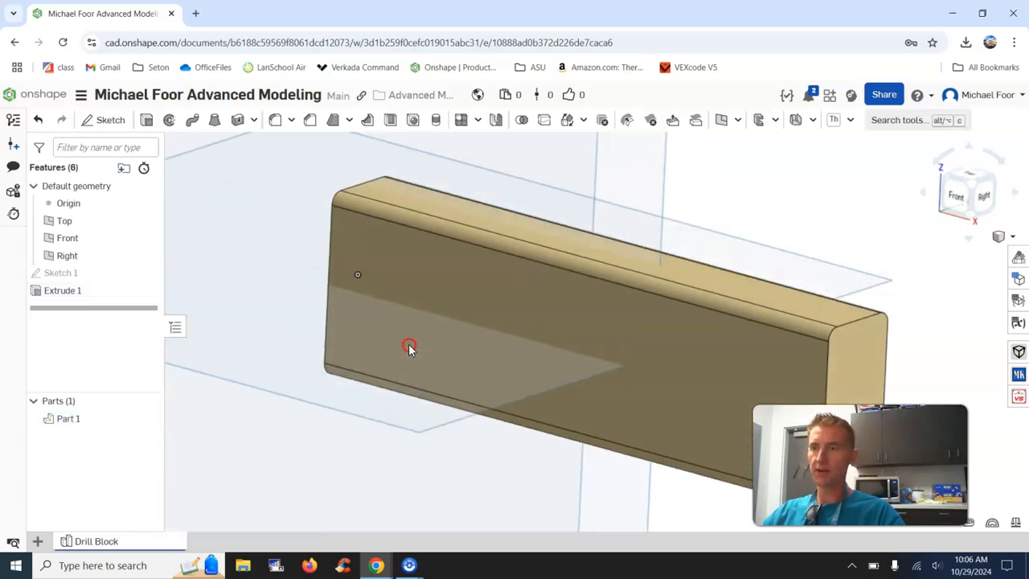
pyautogui.click(949, 207)
pyautogui.moveTo(788, 267); pyautogui.dragTo(751, 262, button='right')
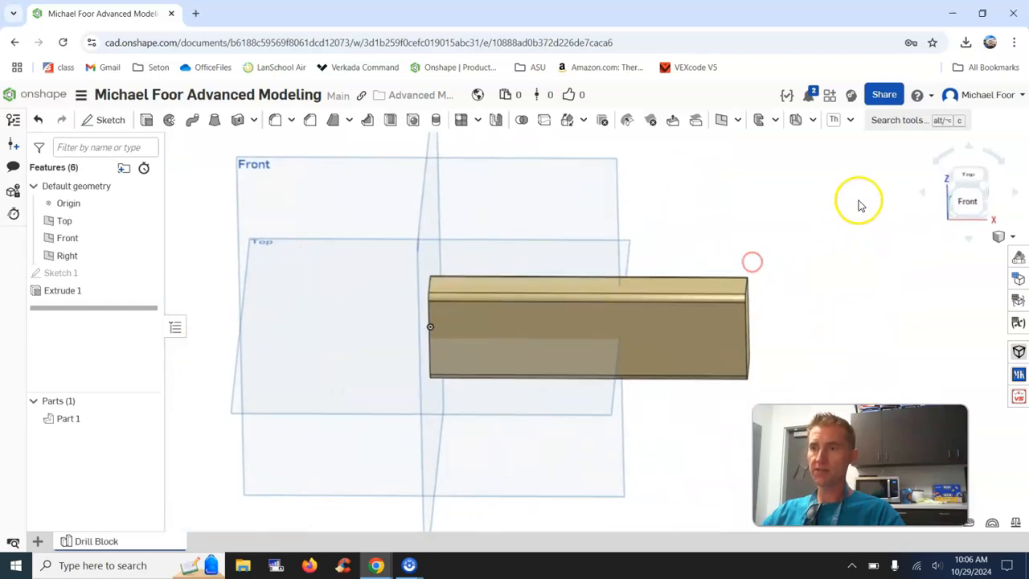
pyautogui.click(968, 201)
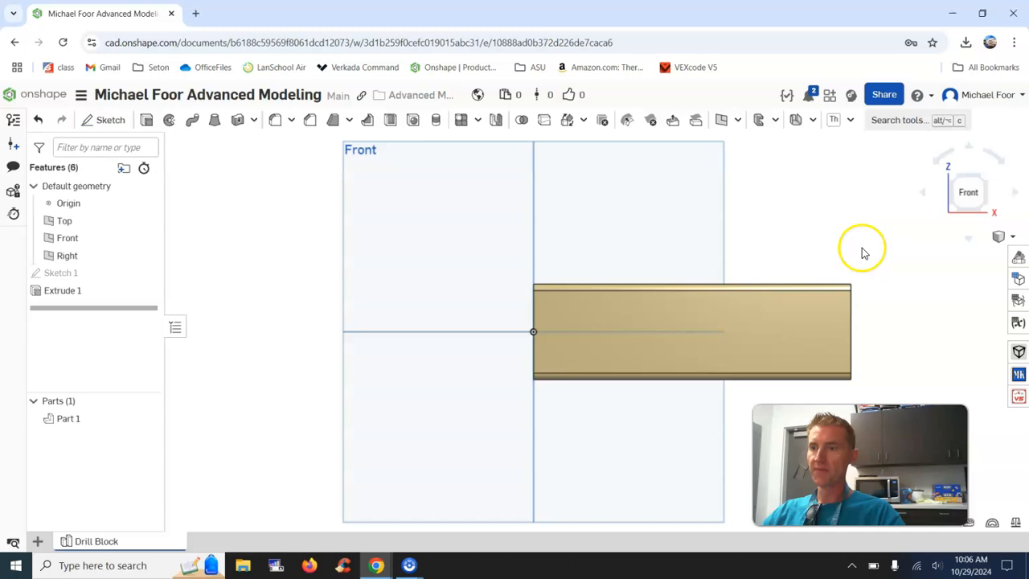
pyautogui.moveTo(862, 249); pyautogui.dragTo(757, 248, button='middle')
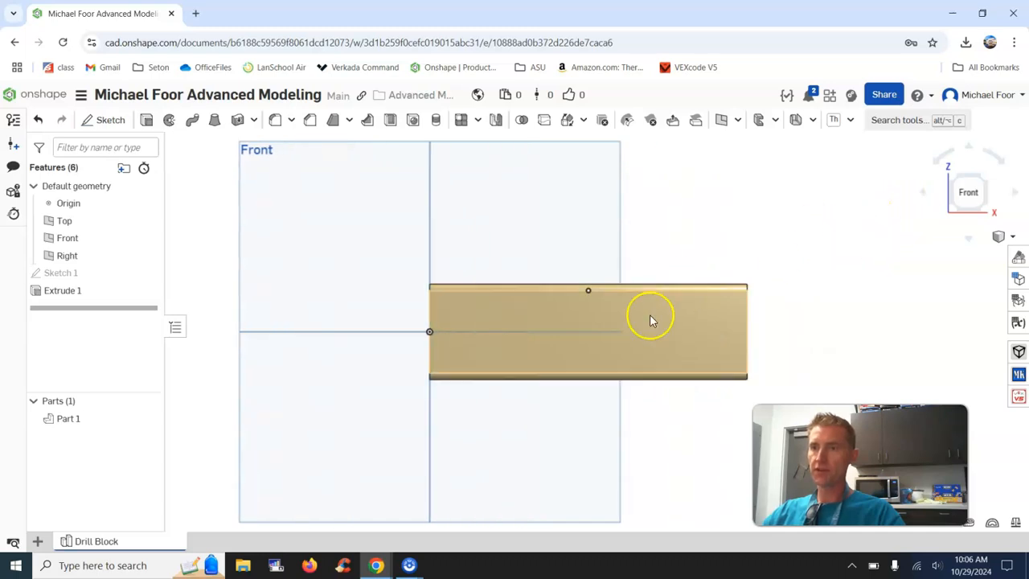
pyautogui.moveTo(891, 305); pyautogui.dragTo(828, 313, button='right')
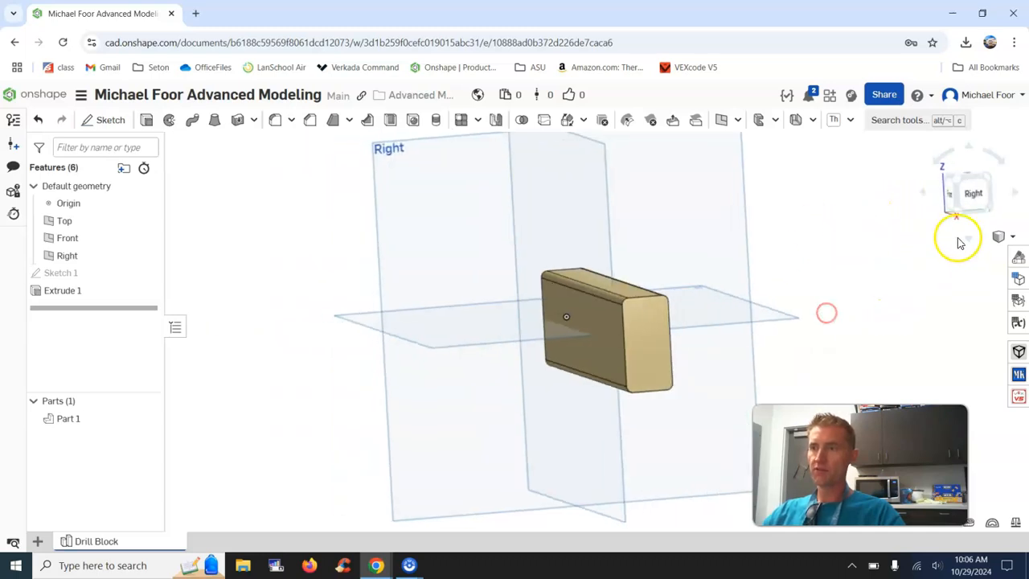
pyautogui.moveTo(883, 208); pyautogui.dragTo(946, 215, button='right')
pyautogui.click(967, 189)
pyautogui.moveTo(709, 287); pyautogui.dragTo(658, 294, button='middle')
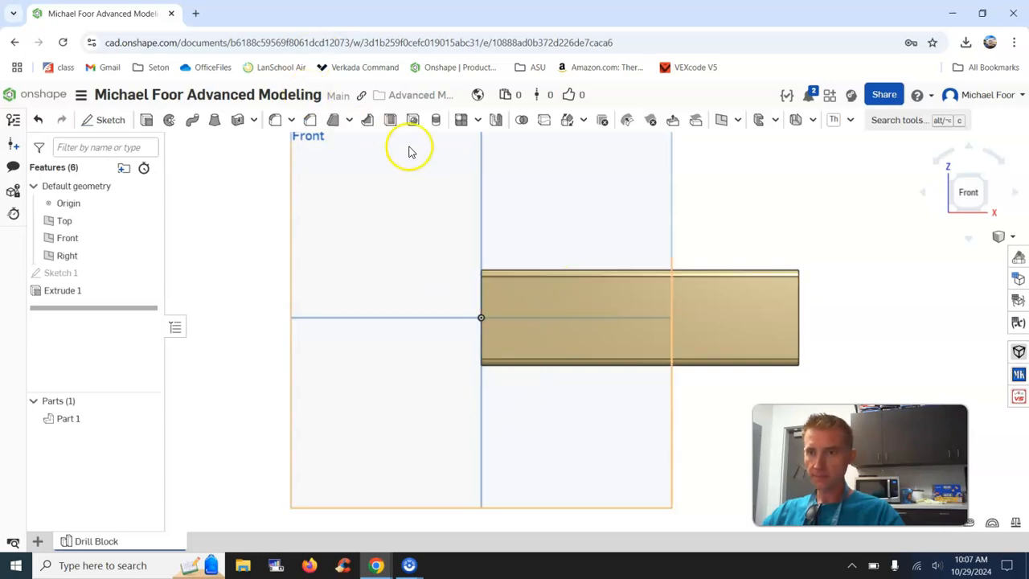
# - Check the hole layout and callouts in the drill block PDF drawing and return to Onshape
pyautogui.moveTo(367, 551)
pyautogui.click(334, 517)
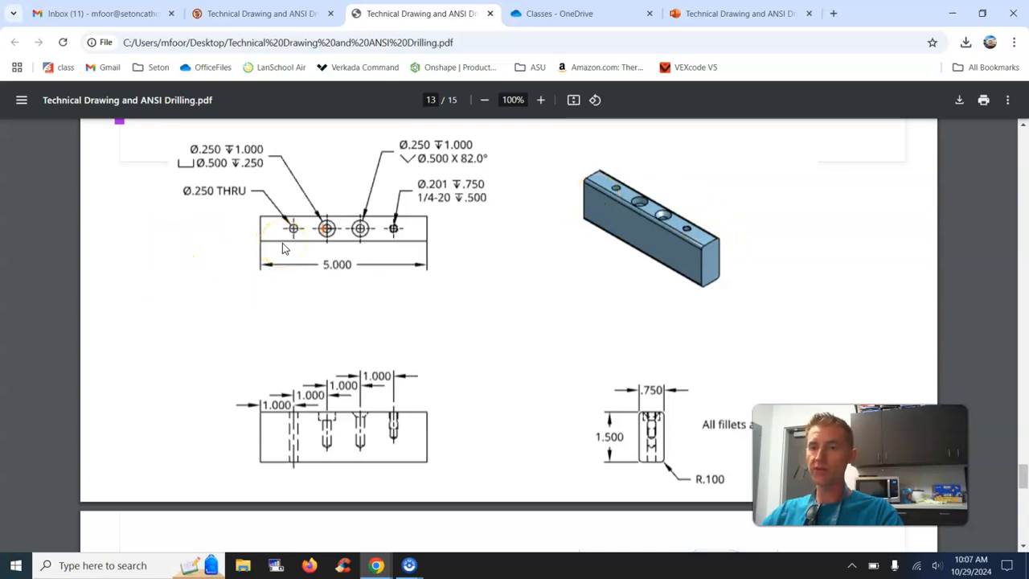
pyautogui.click(376, 562)
pyautogui.click(426, 526)
# - Start a sketch on the block's long narrow top face and view it from the Top
pyautogui.moveTo(476, 410); pyautogui.dragTo(471, 415, button='right')
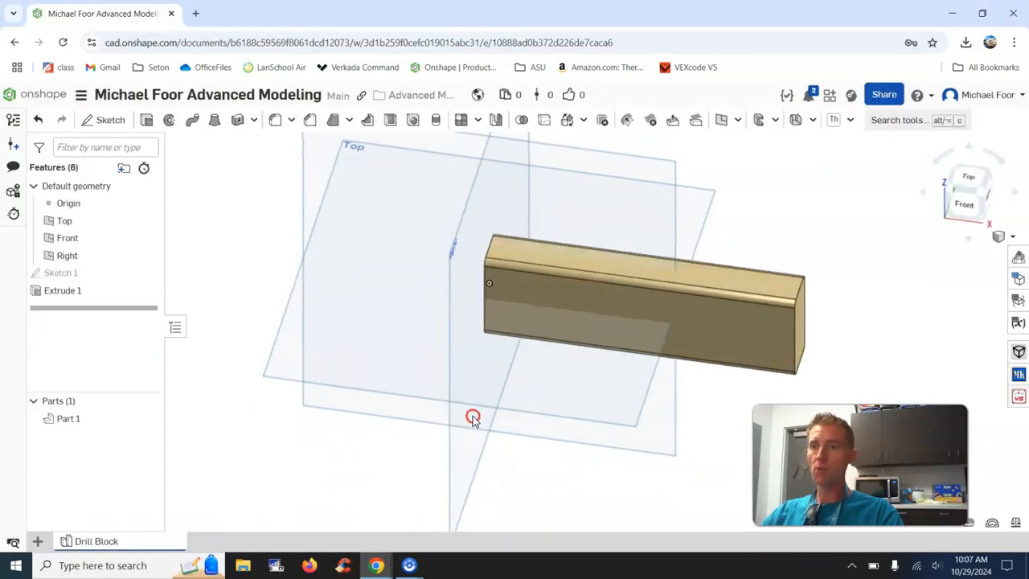
pyautogui.click(113, 120)
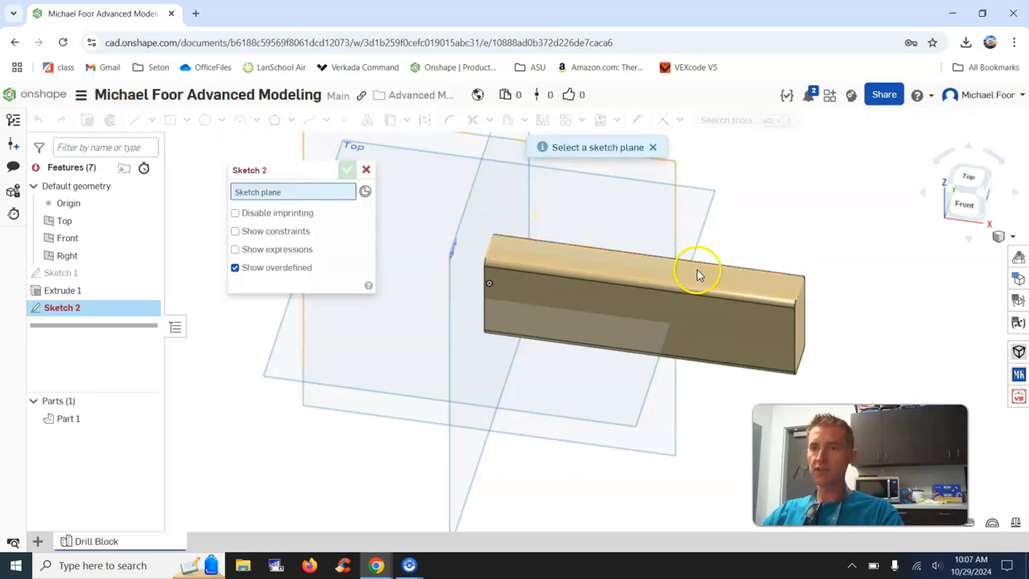
pyautogui.scroll(3, 675, 273)
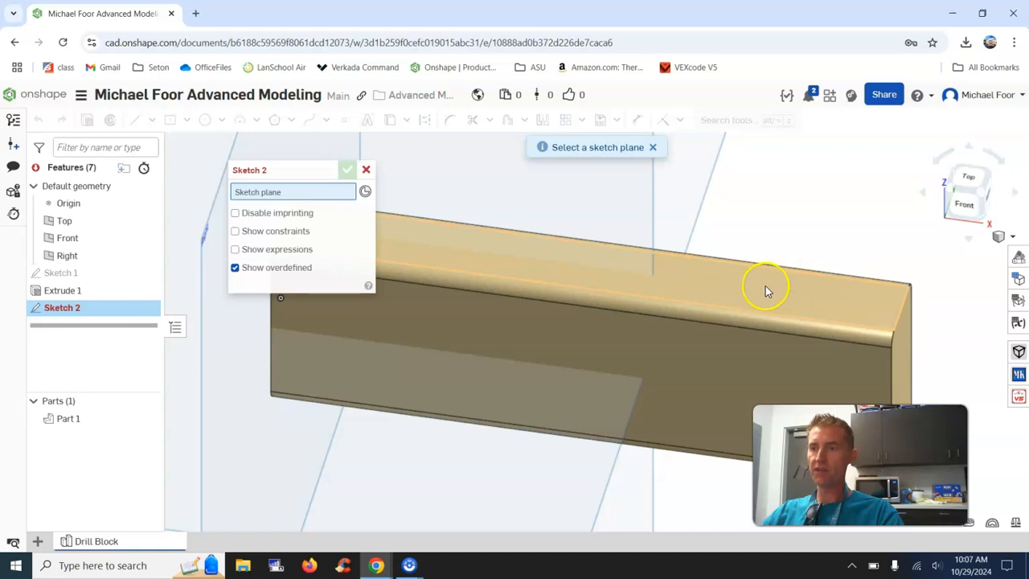
pyautogui.click(735, 292)
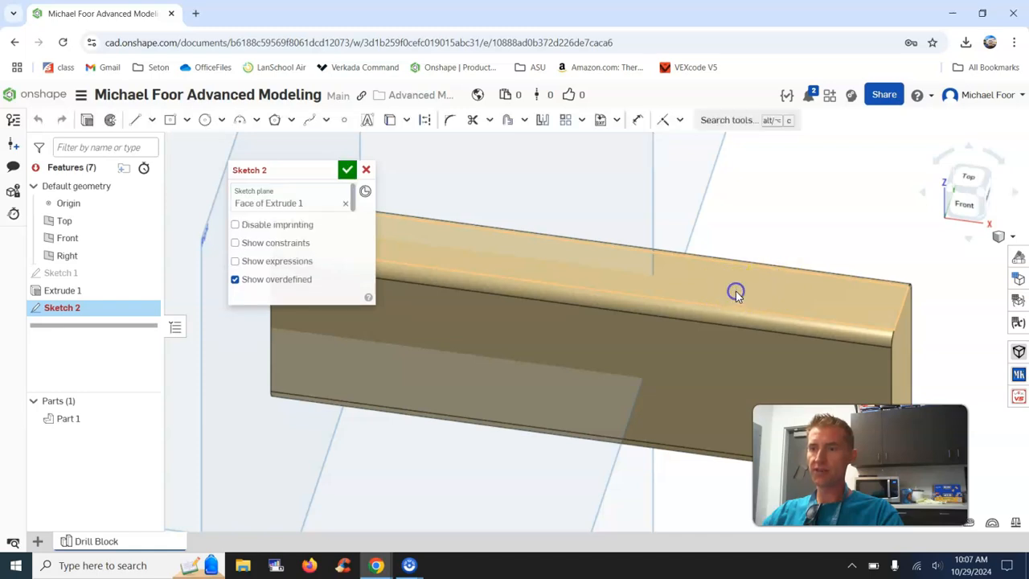
pyautogui.click(969, 176)
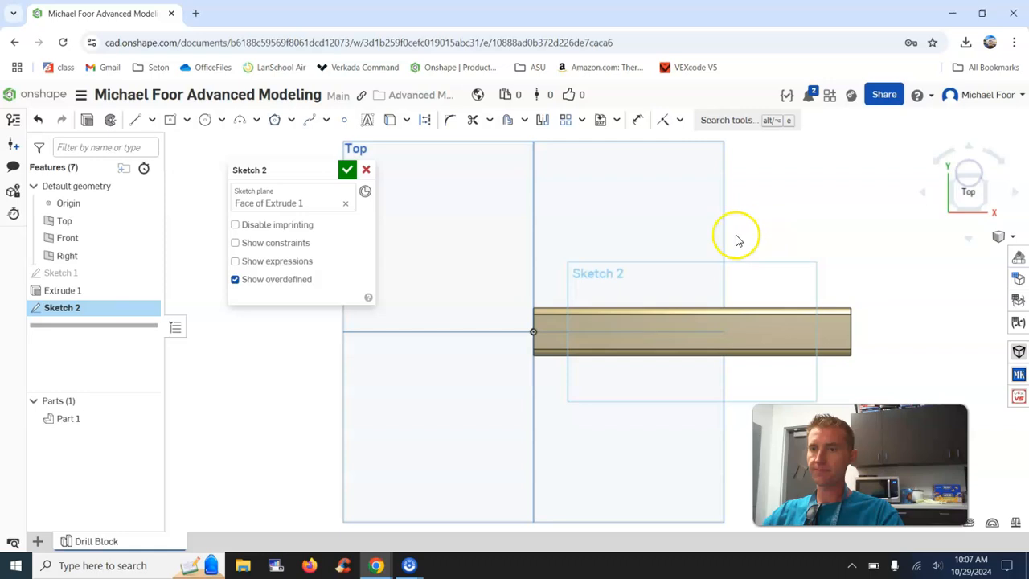
# - Draw a horizontal construction line 1 in long from the midpoint of the top face's left edge, checking the spacing in the PDF drawing
pyautogui.scroll(3, 667, 340)
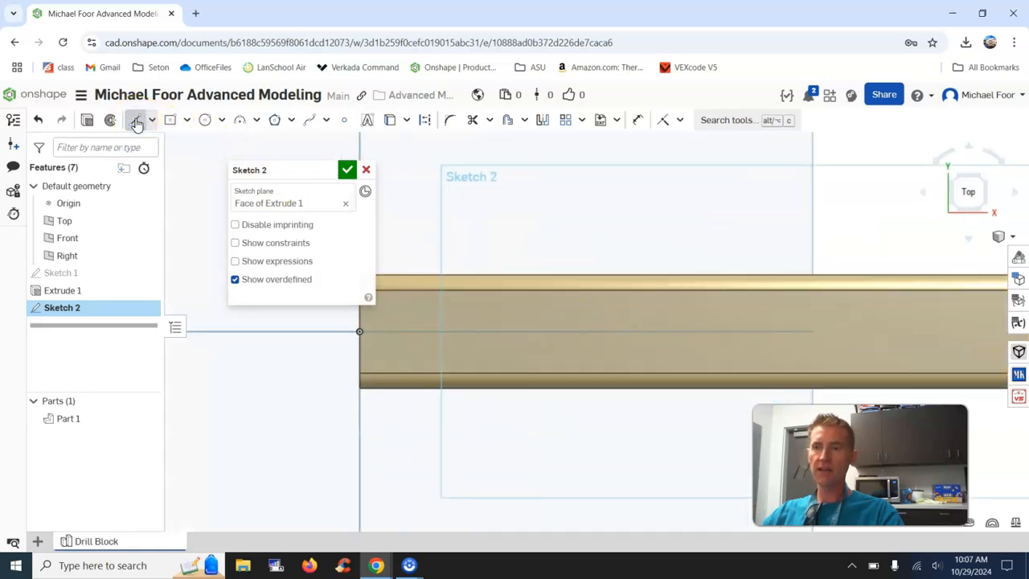
pyautogui.click(136, 122)
pyautogui.click(426, 125)
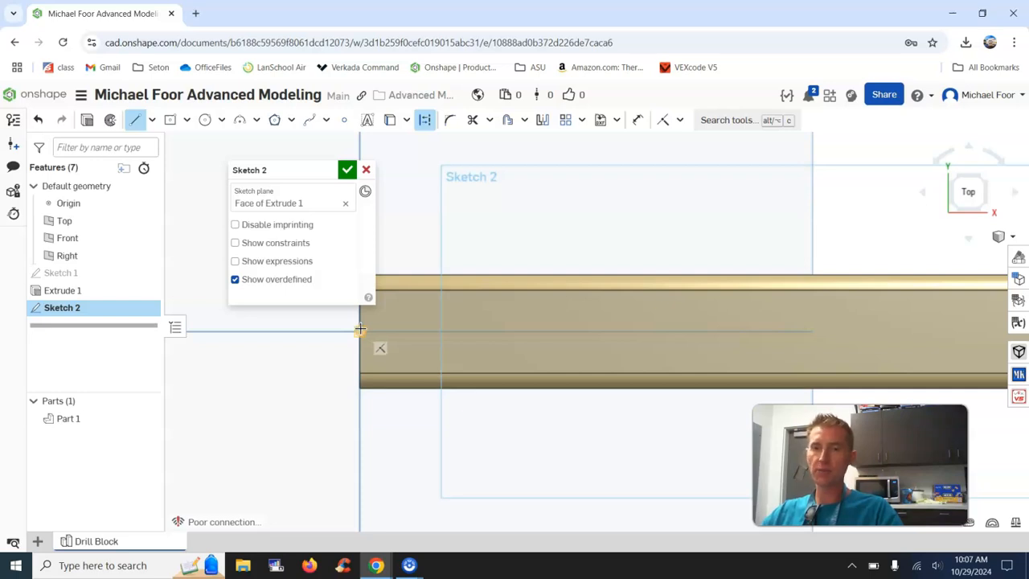
pyautogui.moveTo(361, 333); pyautogui.dragTo(419, 331)
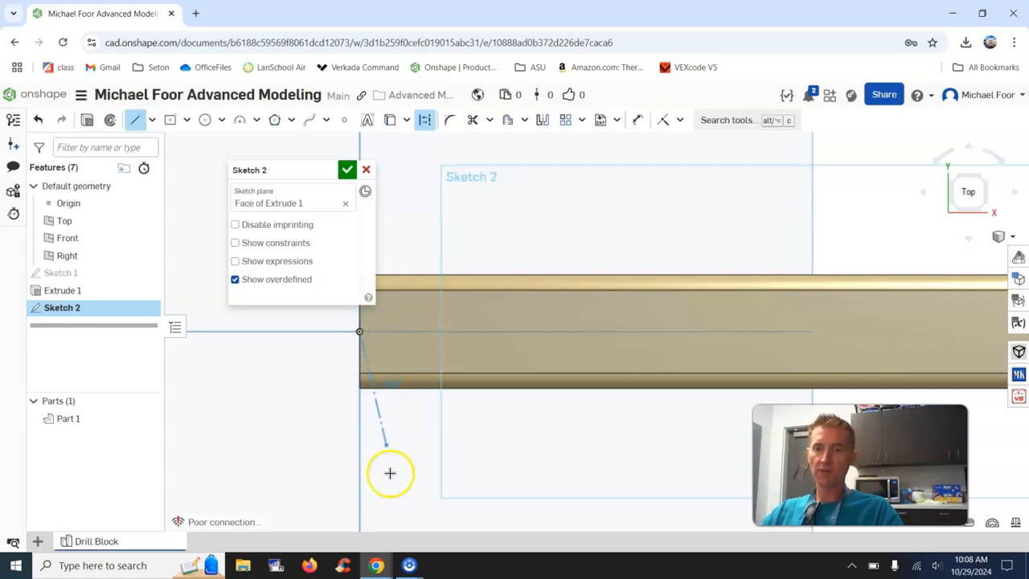
pyautogui.moveTo(377, 566)
pyautogui.click(350, 524)
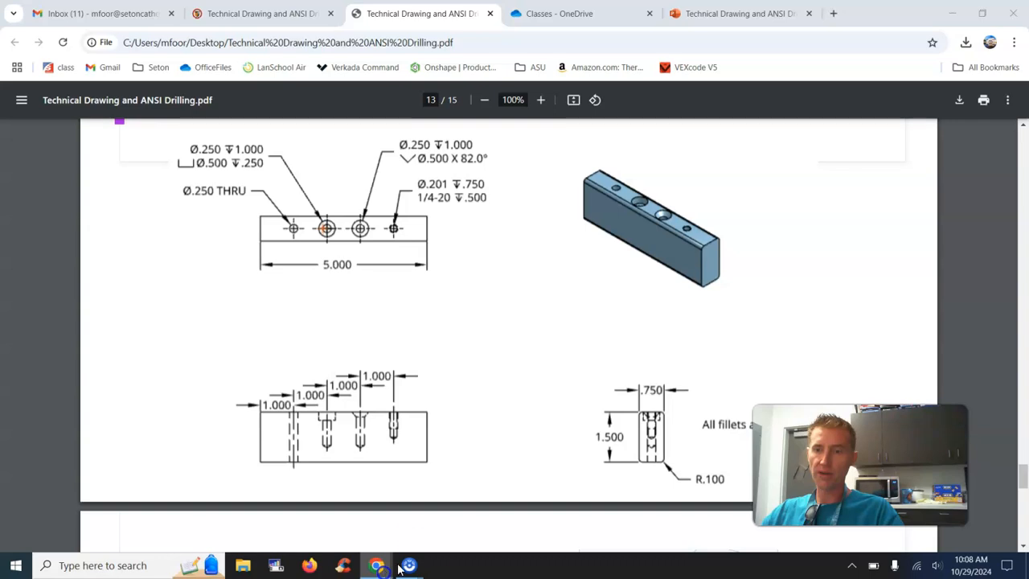
pyautogui.moveTo(391, 569)
pyautogui.click(431, 505)
pyautogui.click(422, 330)
pyautogui.write('1')
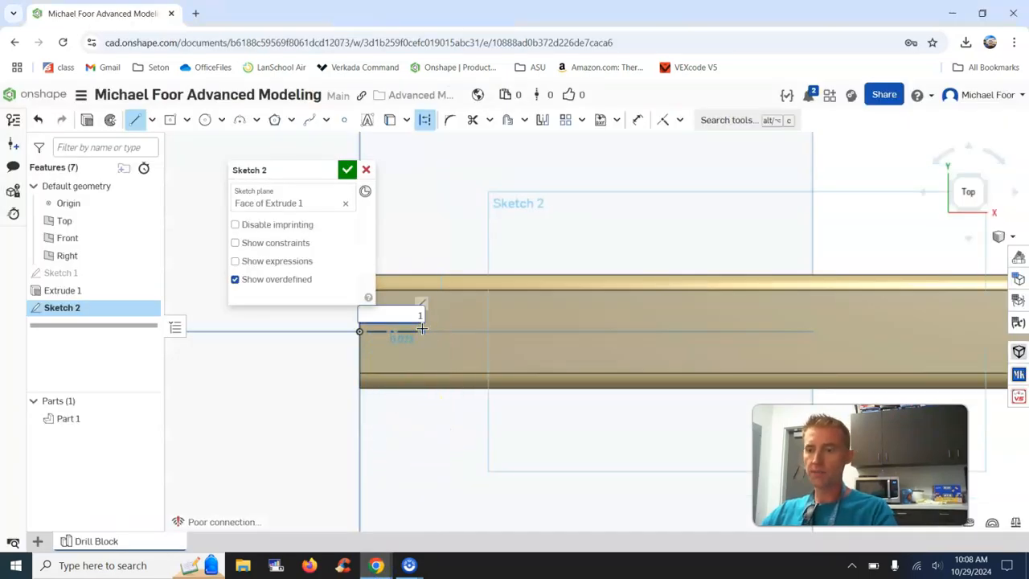
pyautogui.press('Return')
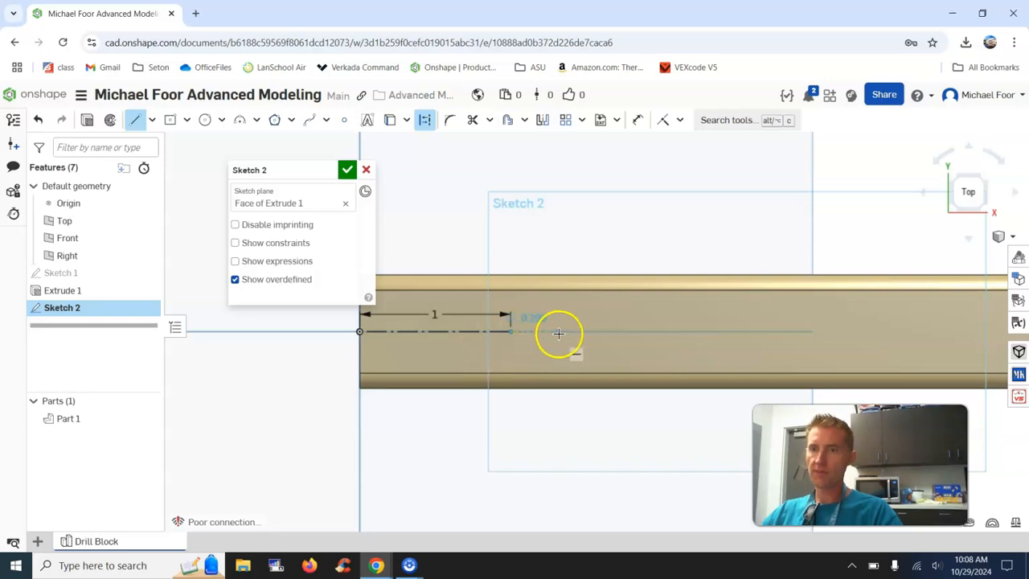
# - Continue the construction line along the face's centerline with three more horizontal segments, each 1 in long
pyautogui.click(565, 331)
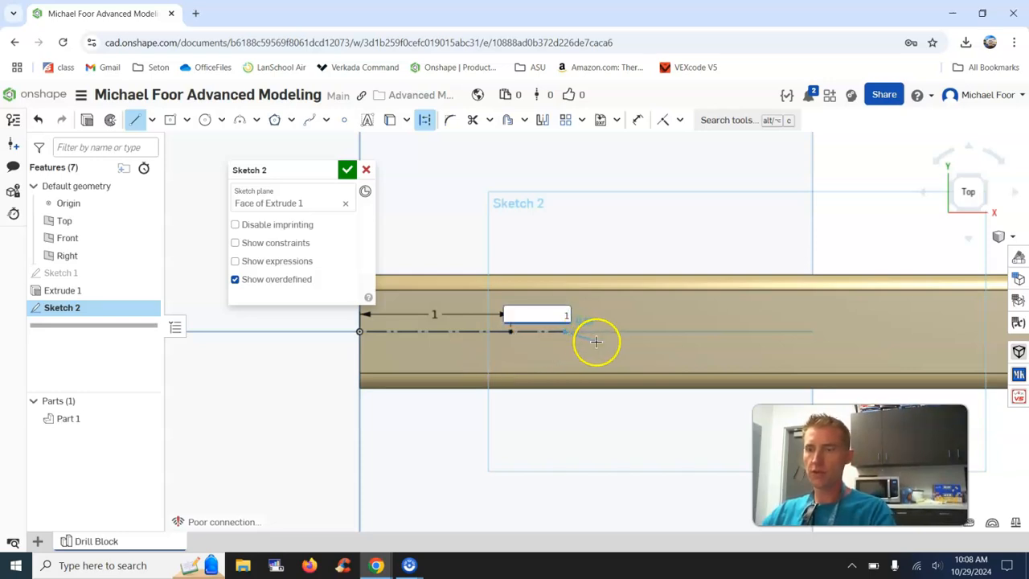
pyautogui.write('1')
pyautogui.press('Return')
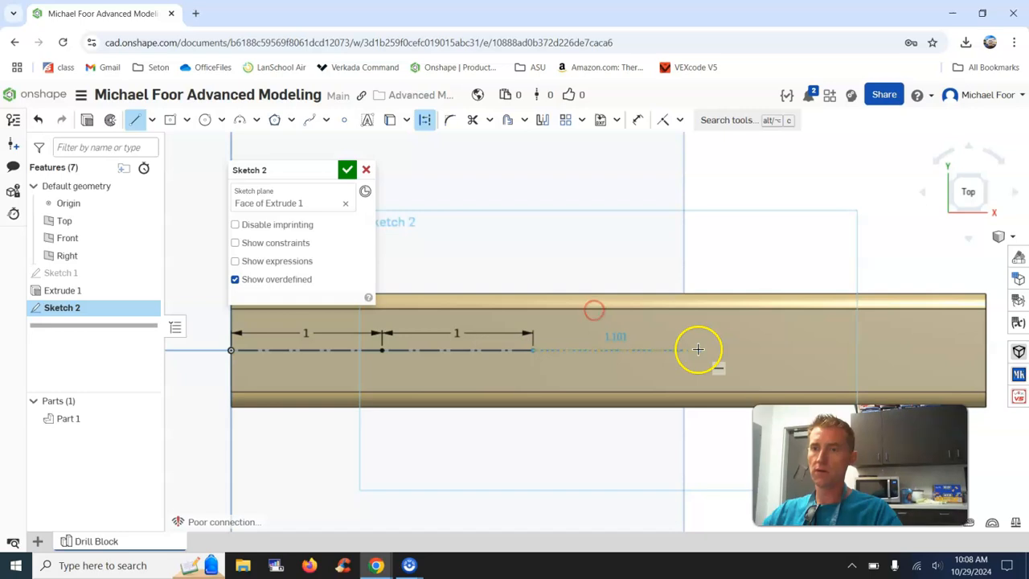
pyautogui.click(697, 349)
pyautogui.write('1')
pyautogui.press('Return')
pyautogui.click(734, 350)
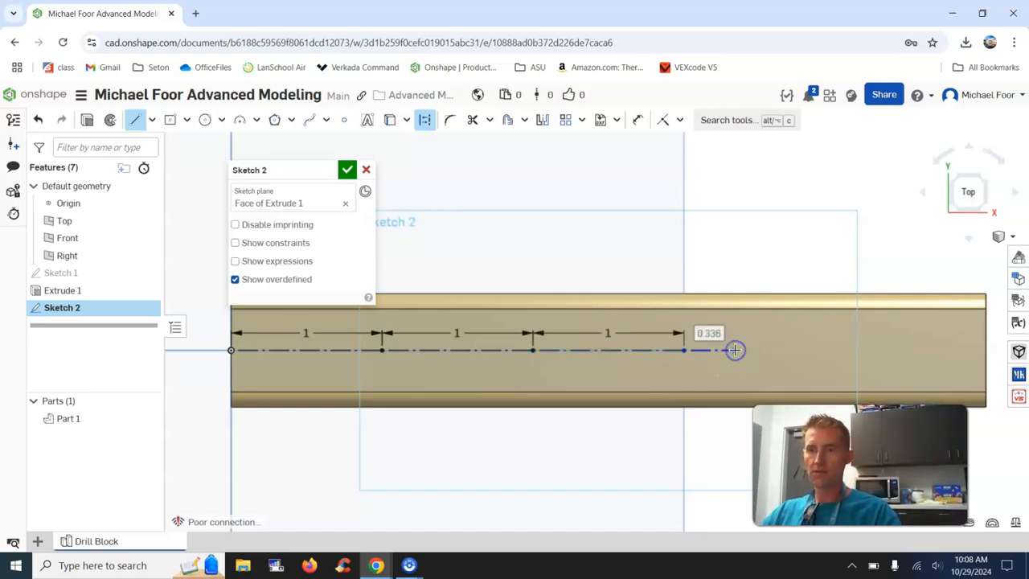
pyautogui.write('1')
pyautogui.press('Return')
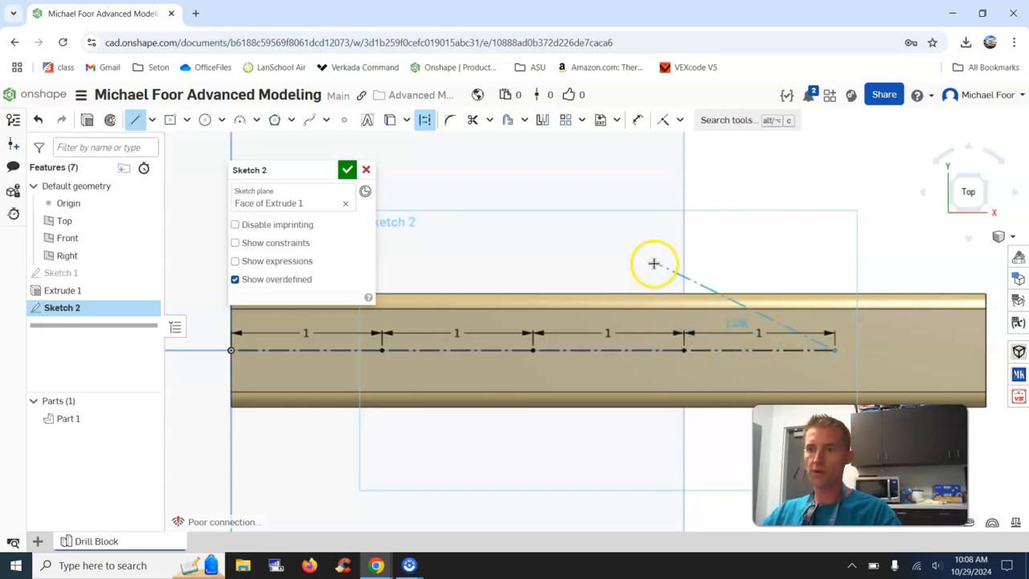
pyautogui.press('Escape')
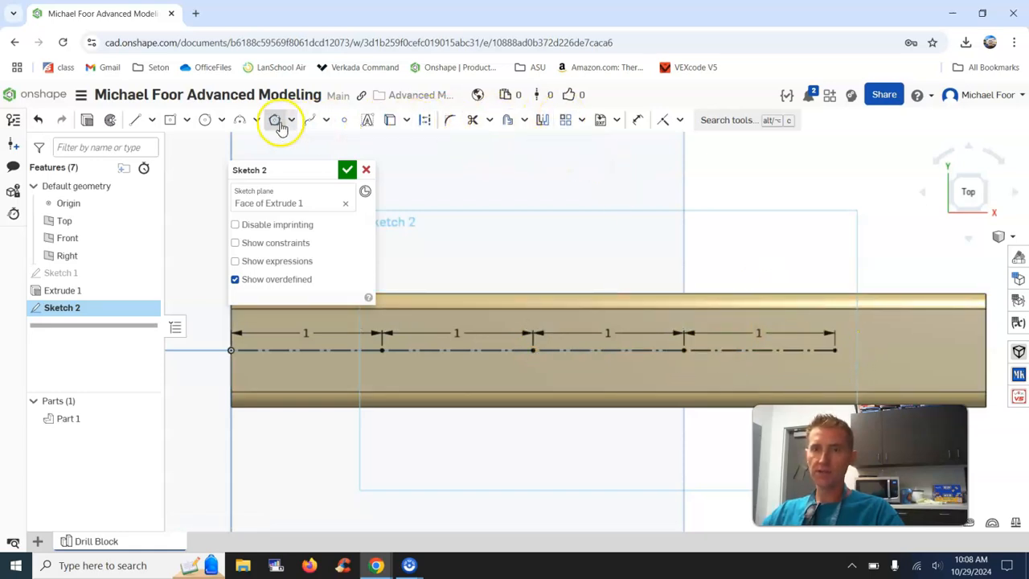
# - Place sketch points at the right end of each of the four construction segments and accept the sketch
pyautogui.click(341, 122)
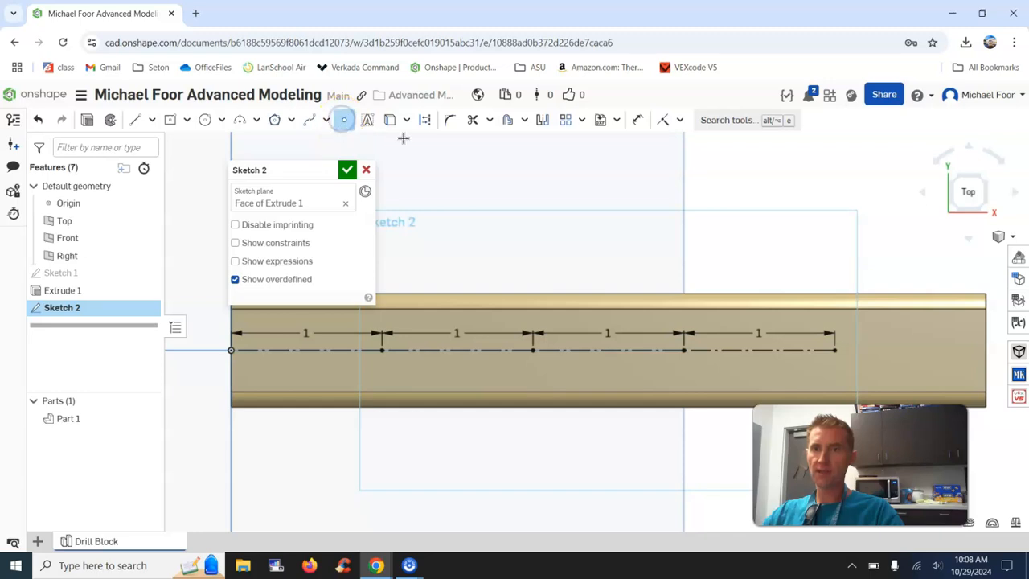
pyautogui.click(422, 122)
pyautogui.click(397, 348)
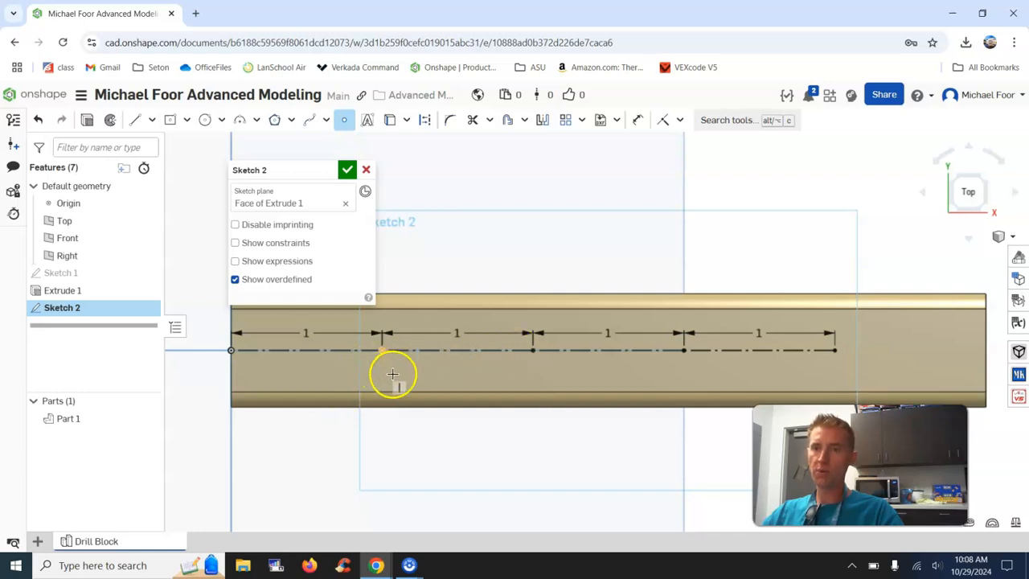
pyautogui.click(530, 350)
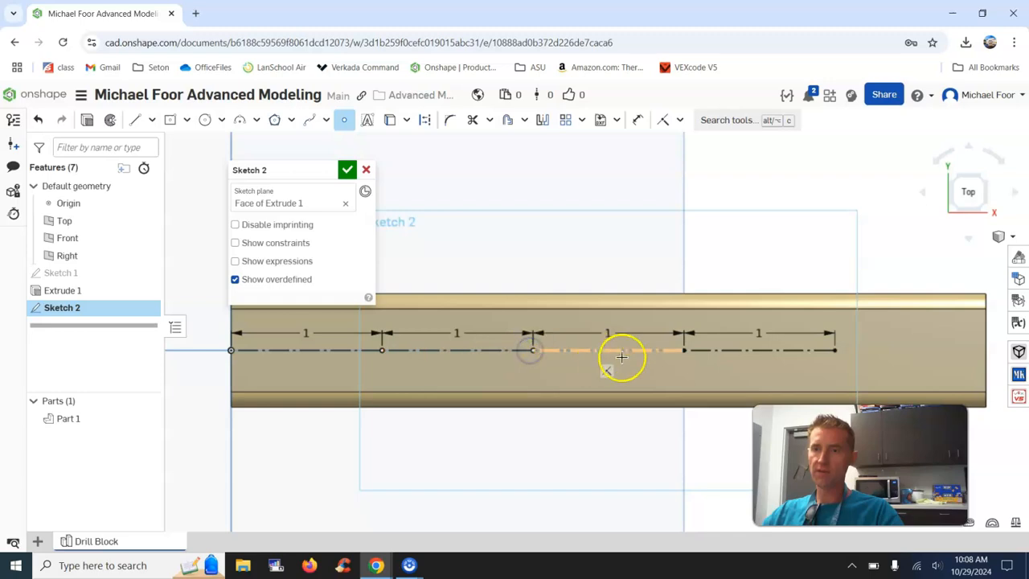
pyautogui.click(684, 349)
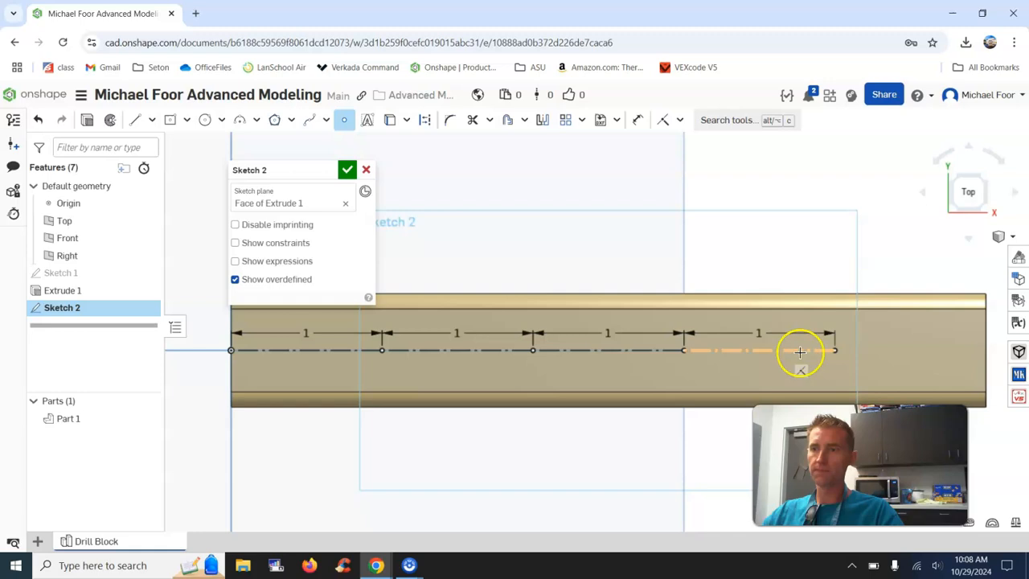
pyautogui.moveTo(620, 340)
pyautogui.mouseDown(button='right')
pyautogui.moveTo(613, 292)
pyautogui.moveTo(623, 283)
pyautogui.mouseUp(button='right')
pyautogui.click(406, 339)
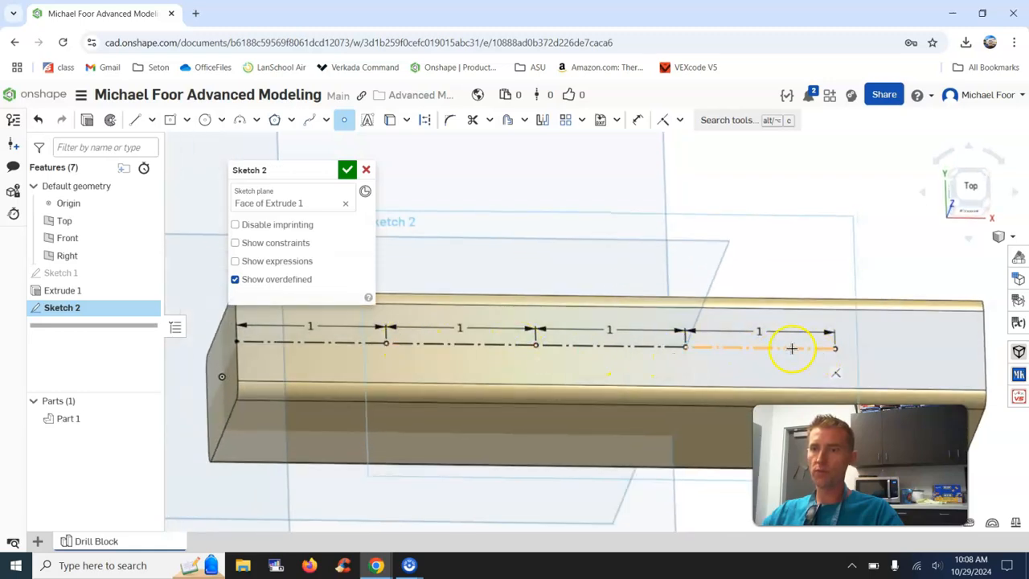
pyautogui.click(340, 171)
pyautogui.click(343, 169)
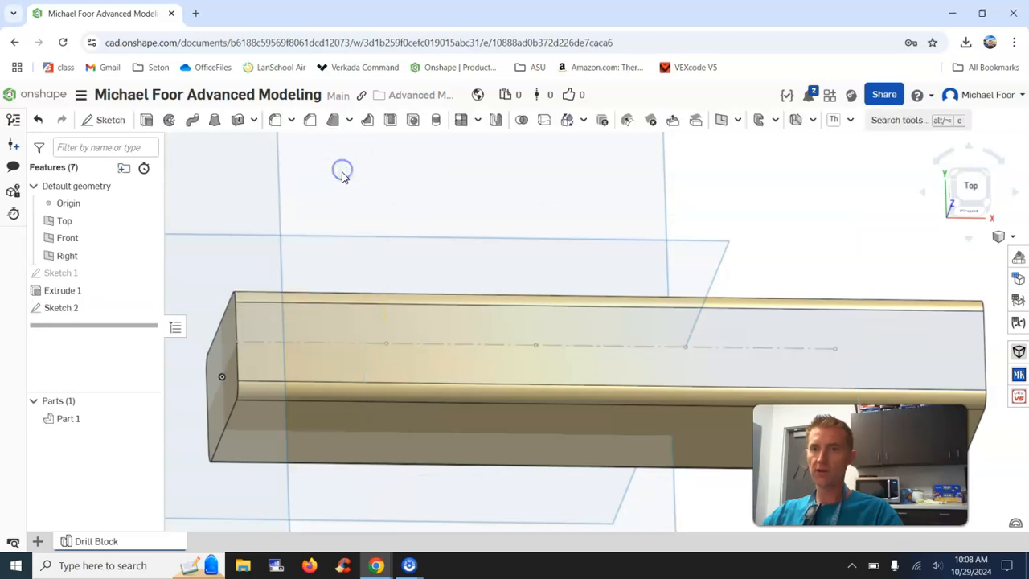
# - Start a simple drilled 1/4 in hole on the sketch point nearest the block's left end
pyautogui.moveTo(425, 233); pyautogui.dragTo(415, 229, button='right')
pyautogui.click(283, 288)
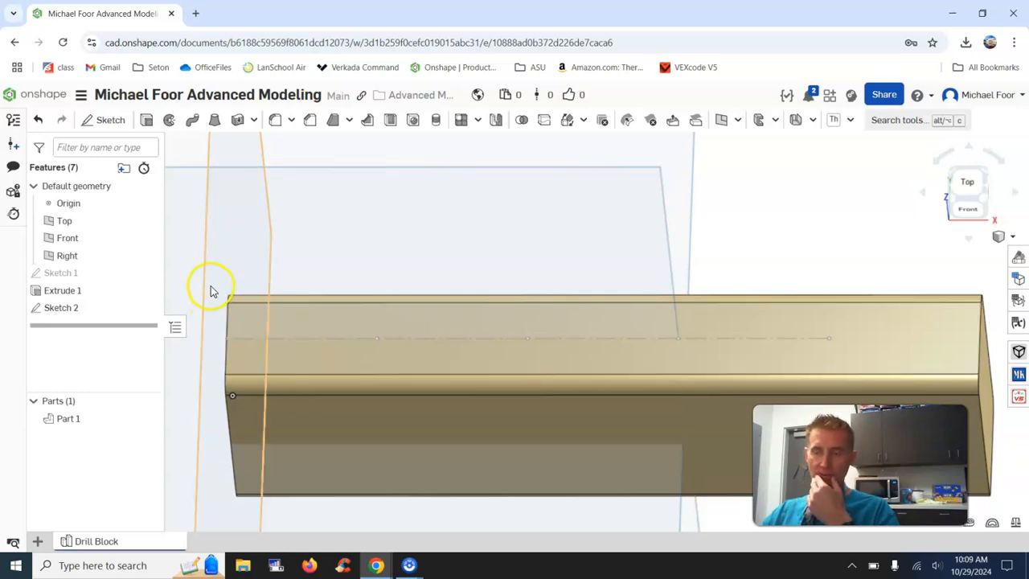
pyautogui.click(415, 125)
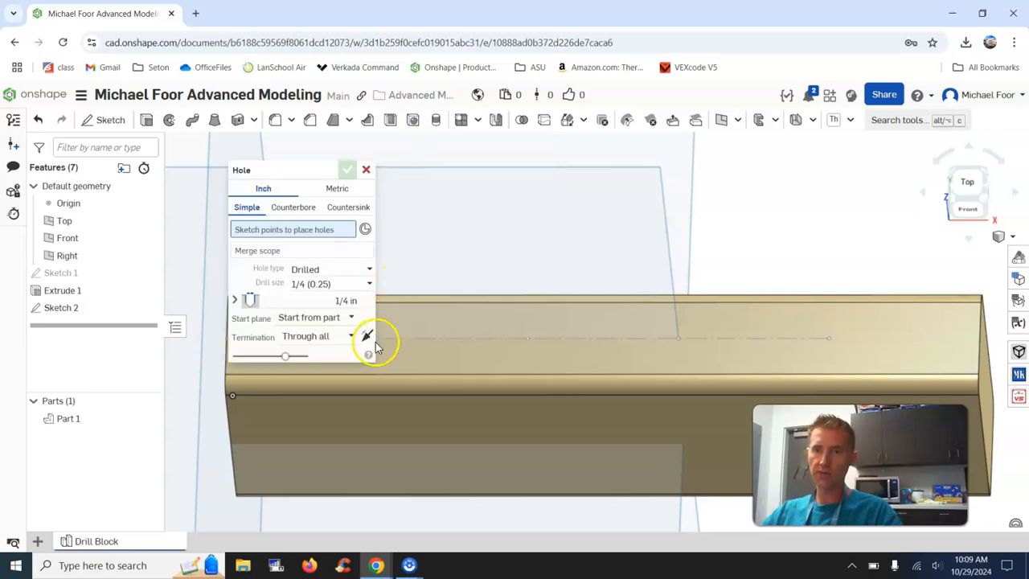
pyautogui.moveTo(484, 255)
pyautogui.mouseDown(button='right')
pyautogui.moveTo(528, 239)
pyautogui.moveTo(489, 248)
pyautogui.moveTo(559, 242)
pyautogui.mouseUp(button='right')
pyautogui.click(446, 336)
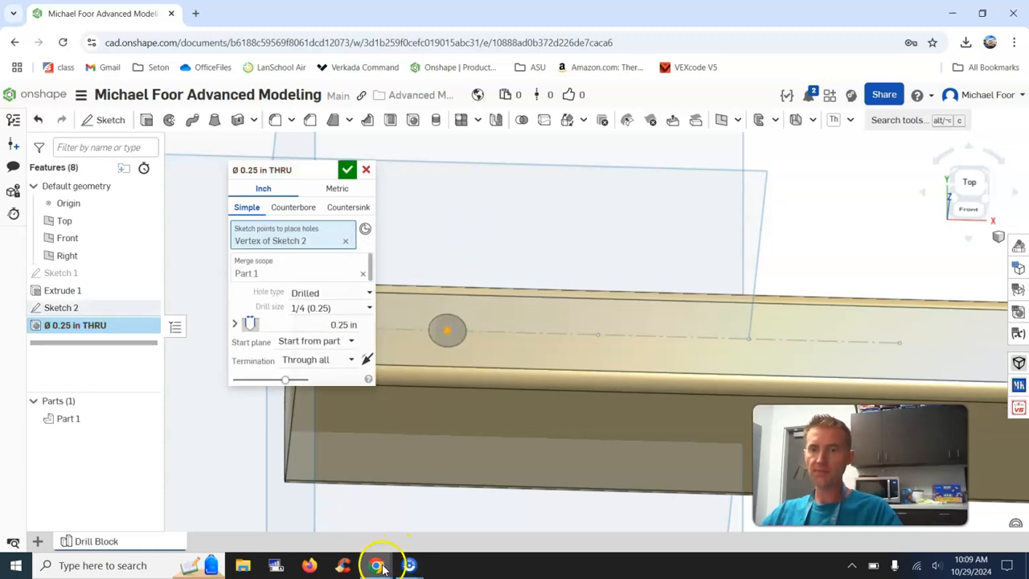
# - Check the first hole's callout in the PDF drawing, set its termination to Through all and accept the hole
pyautogui.moveTo(376, 562)
pyautogui.click(336, 482)
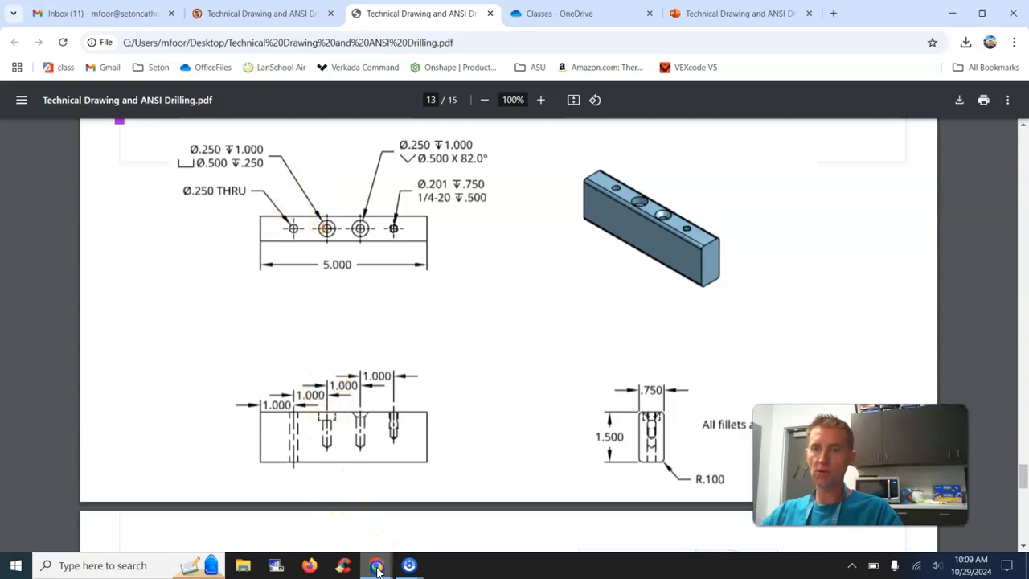
pyautogui.moveTo(375, 560)
pyautogui.click(414, 531)
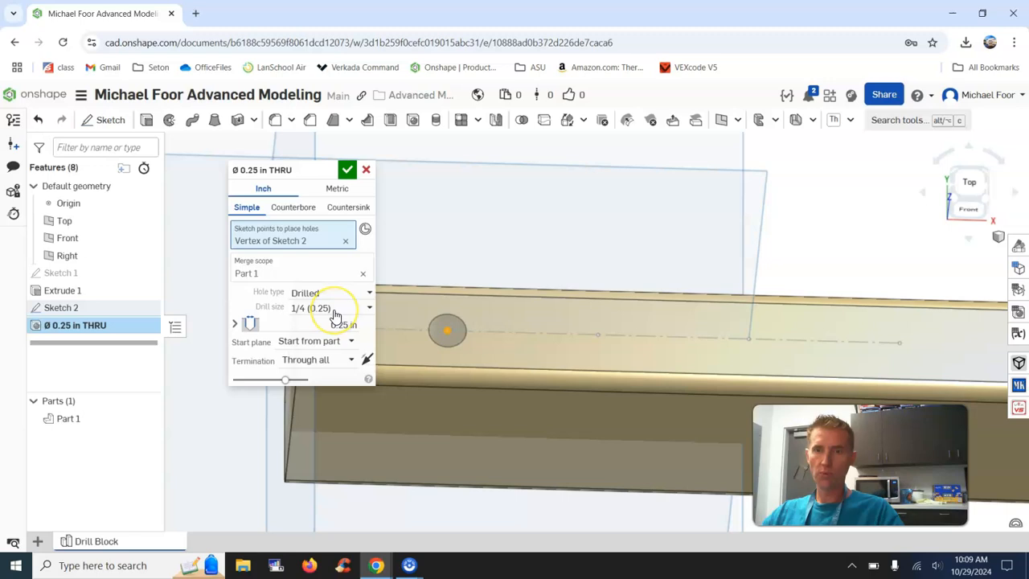
pyautogui.click(322, 360)
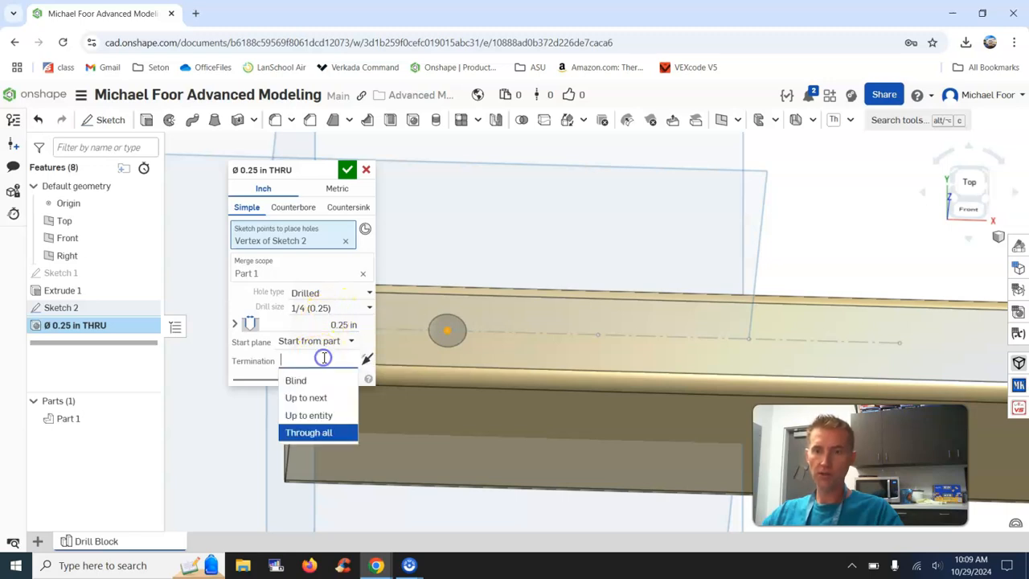
pyautogui.click(316, 431)
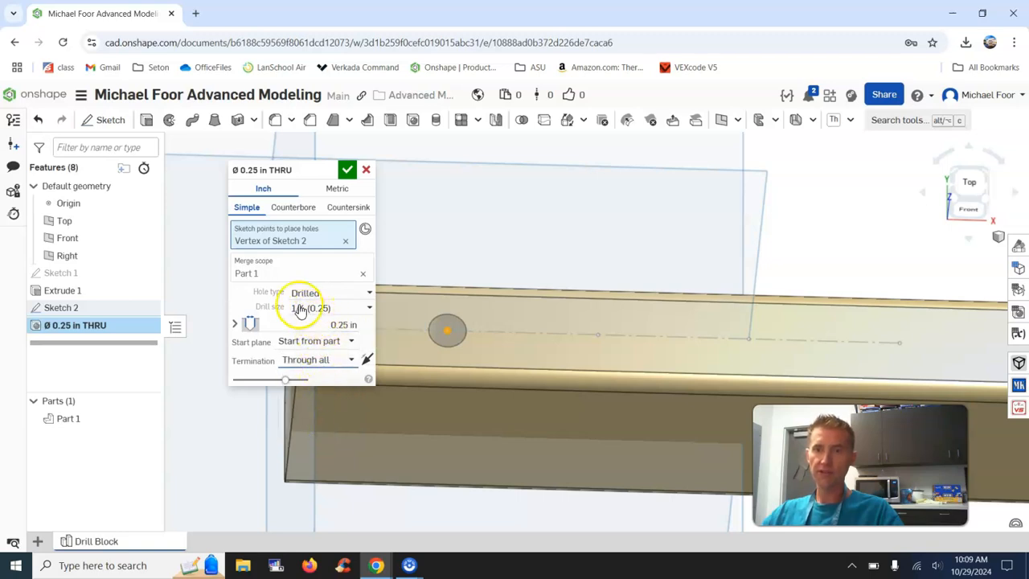
pyautogui.moveTo(406, 240)
pyautogui.mouseDown(button='right')
pyautogui.moveTo(413, 234)
pyautogui.moveTo(413, 255)
pyautogui.moveTo(395, 214)
pyautogui.mouseUp(button='right')
pyautogui.click(347, 171)
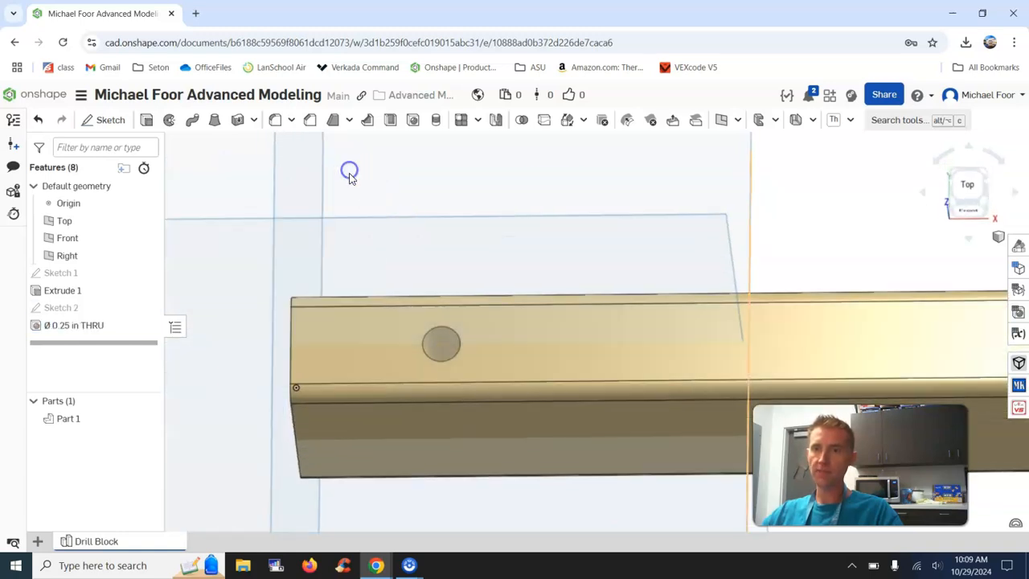
# - Start a second hole, show the hole layout sketch again and place the hole on the second sketch point
pyautogui.moveTo(524, 250); pyautogui.dragTo(463, 238, button='right')
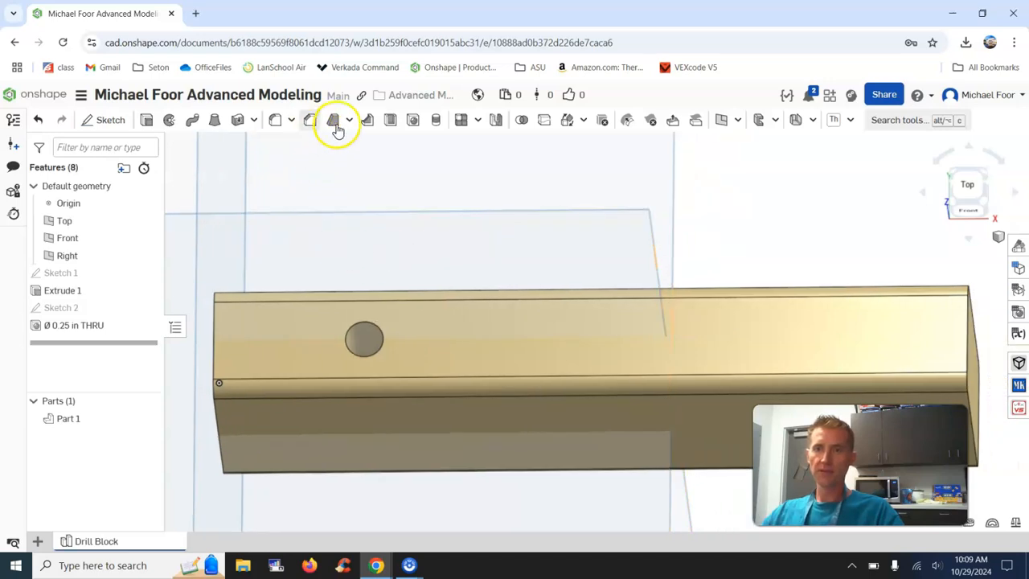
pyautogui.click(411, 122)
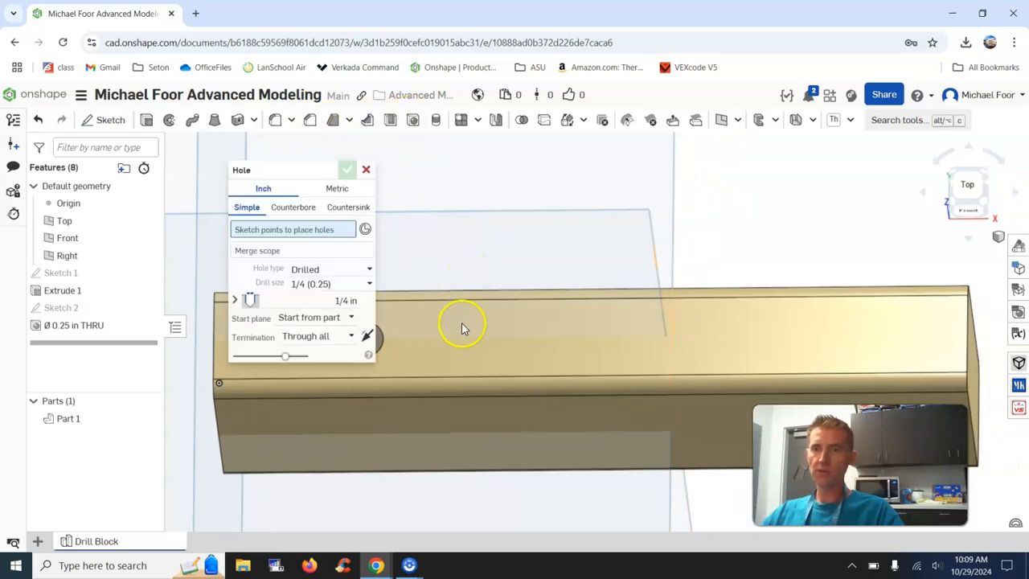
pyautogui.moveTo(460, 243); pyautogui.dragTo(512, 235, button='middle')
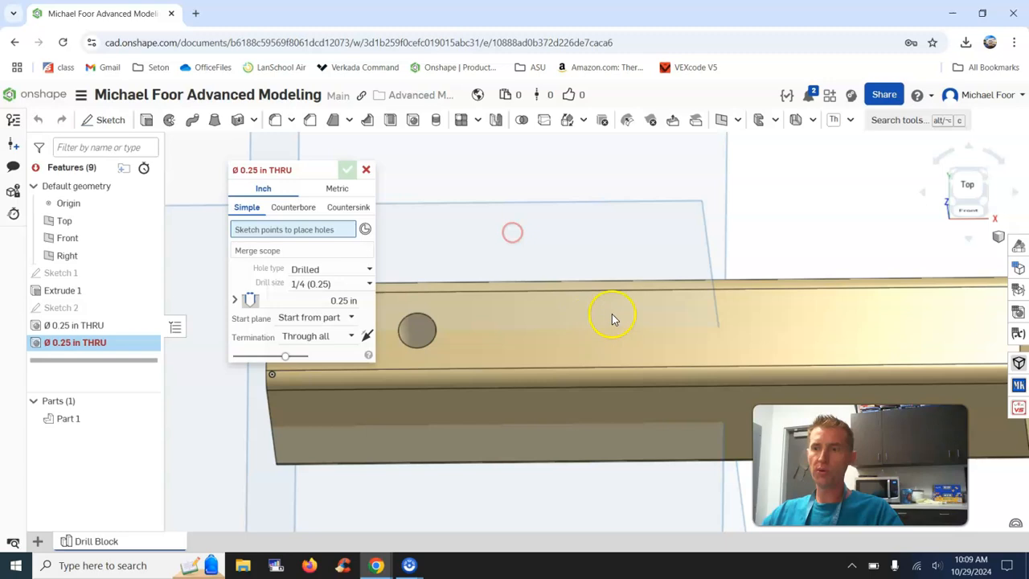
pyautogui.click(147, 310)
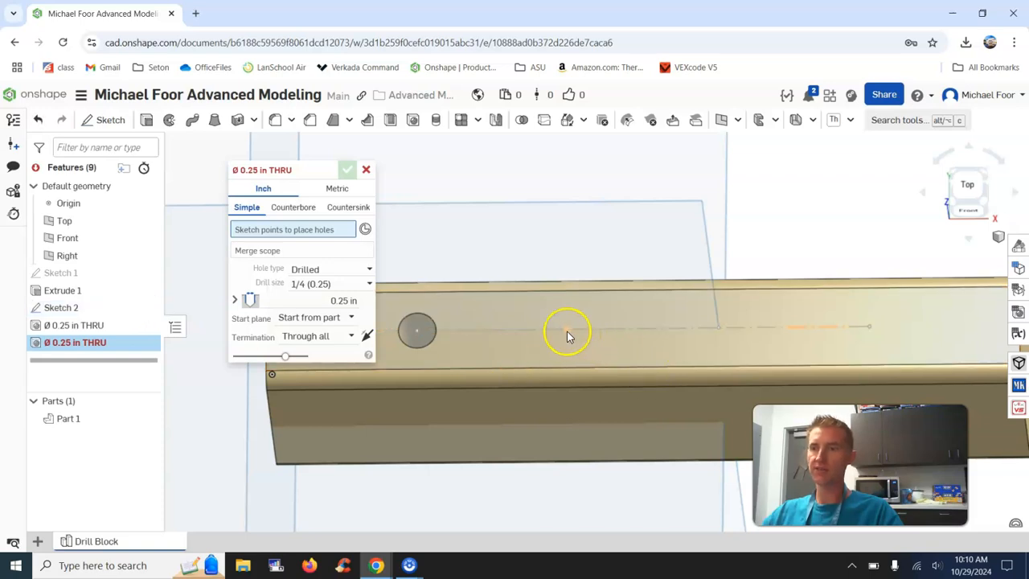
pyautogui.moveTo(623, 217); pyautogui.dragTo(584, 225, button='right')
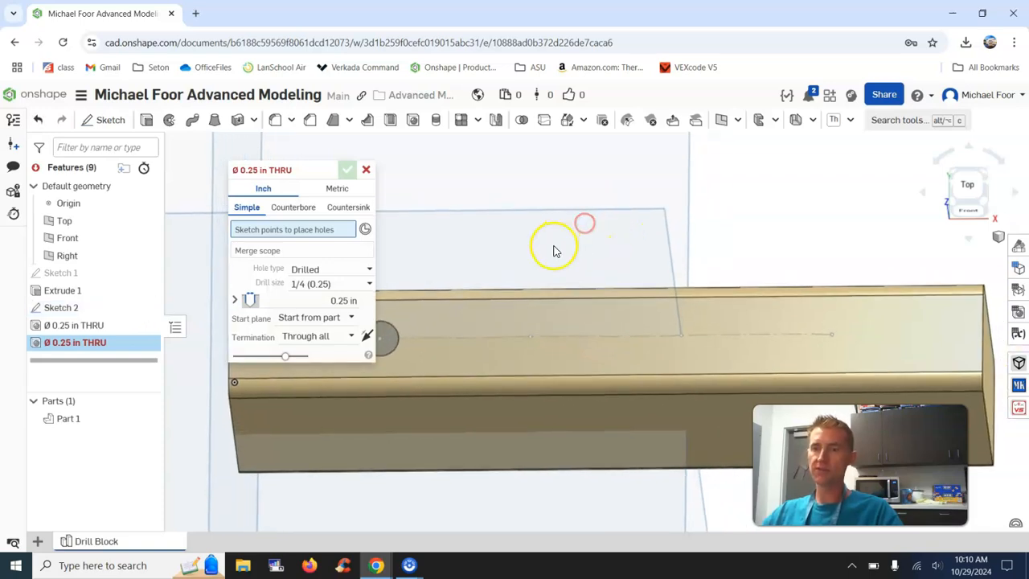
pyautogui.click(532, 342)
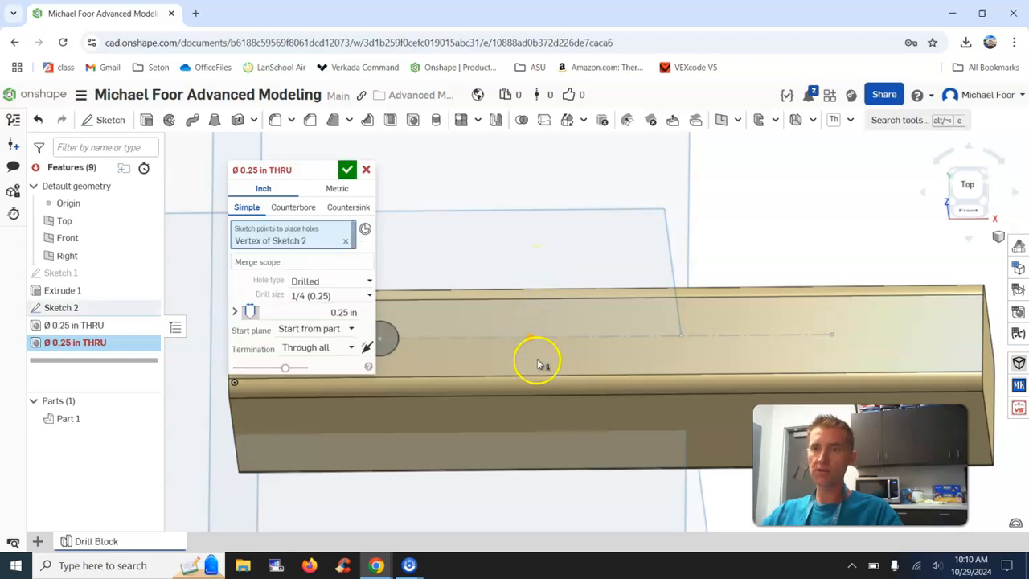
# - Check the second hole's callout in the PDF drawing and change the hole style to Counterbore
pyautogui.click(380, 574)
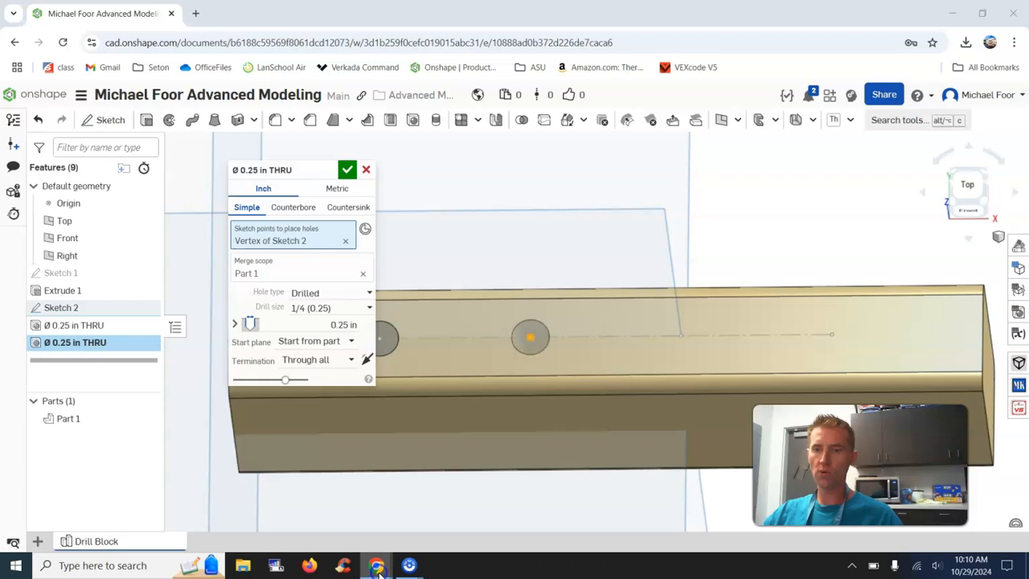
pyautogui.click(297, 511)
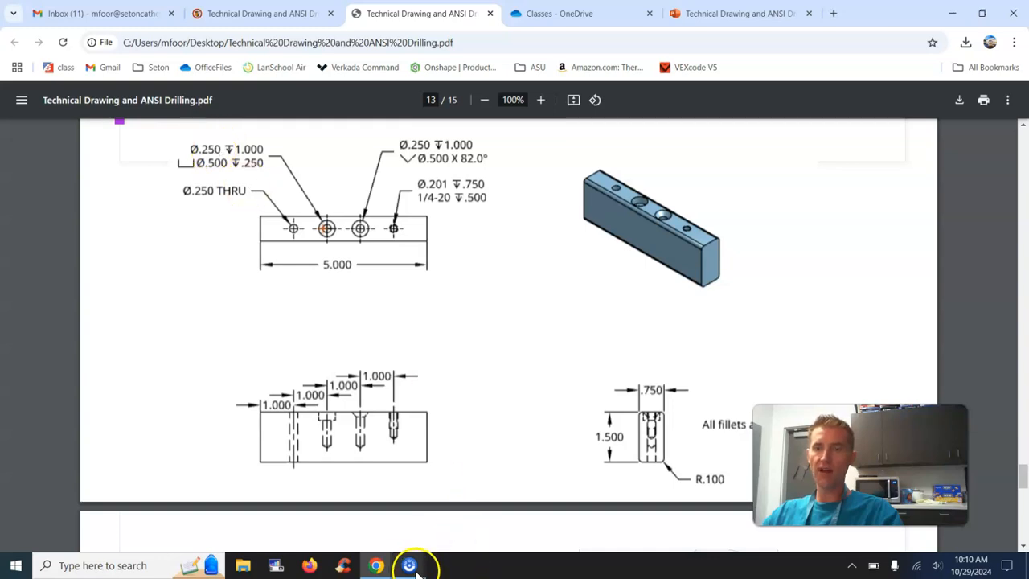
pyautogui.click(377, 565)
pyautogui.click(432, 508)
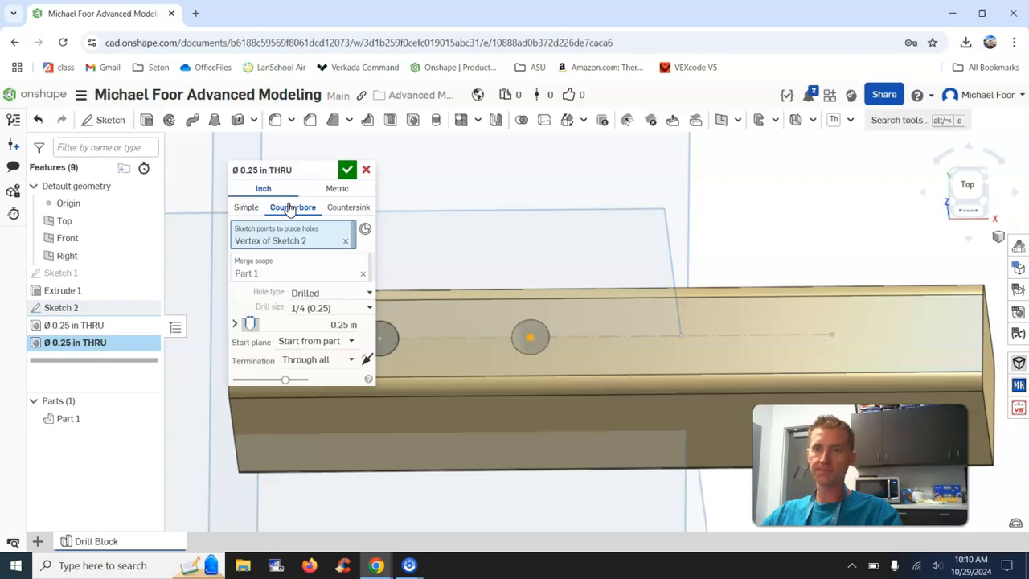
pyautogui.click(285, 217)
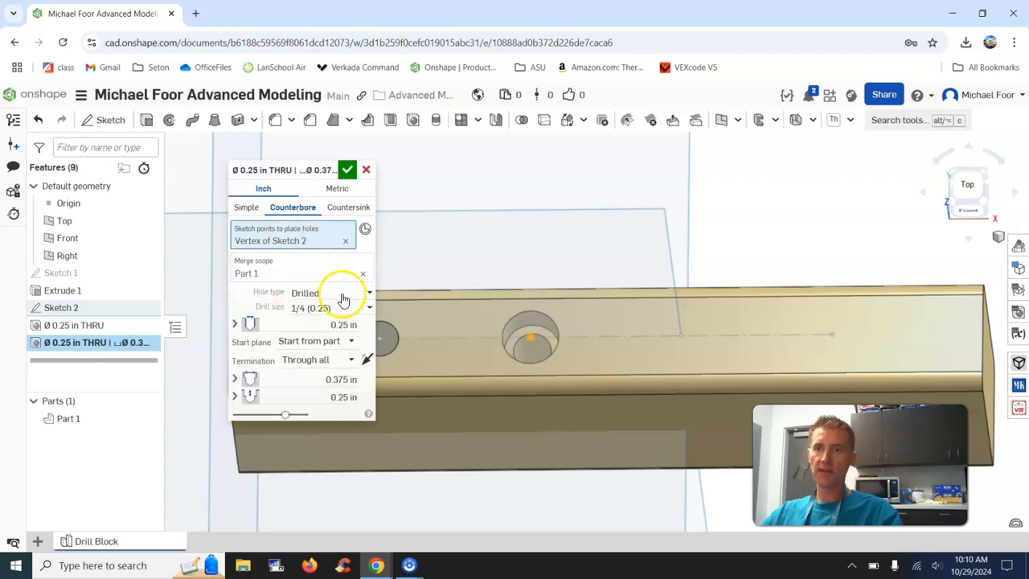
# - Set the second hole's counterbore diameter to 0.5 in and its termination to Blind, and check its callout in the PDF drawing
pyautogui.moveTo(409, 270); pyautogui.dragTo(414, 260, button='right')
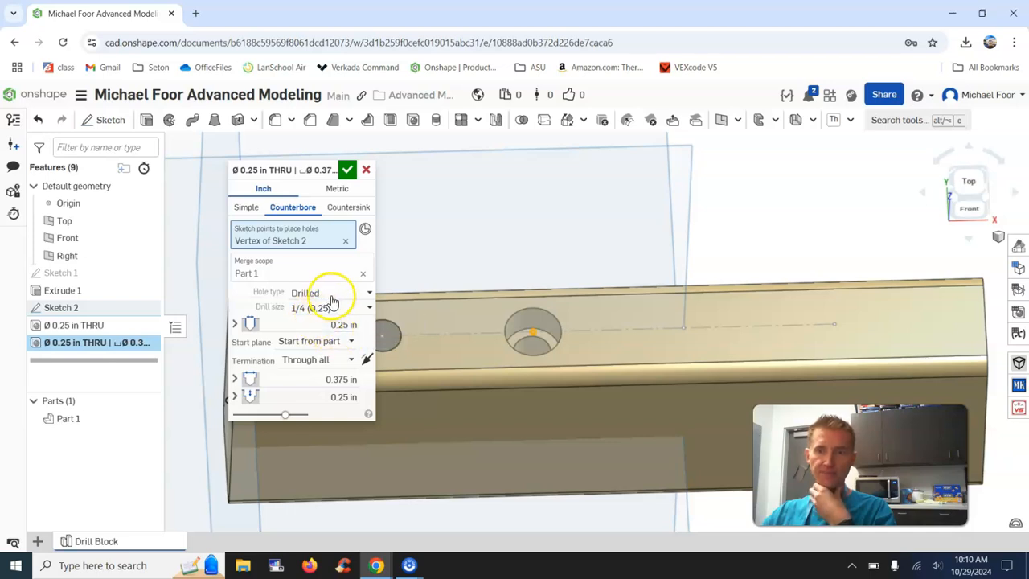
pyautogui.click(352, 379)
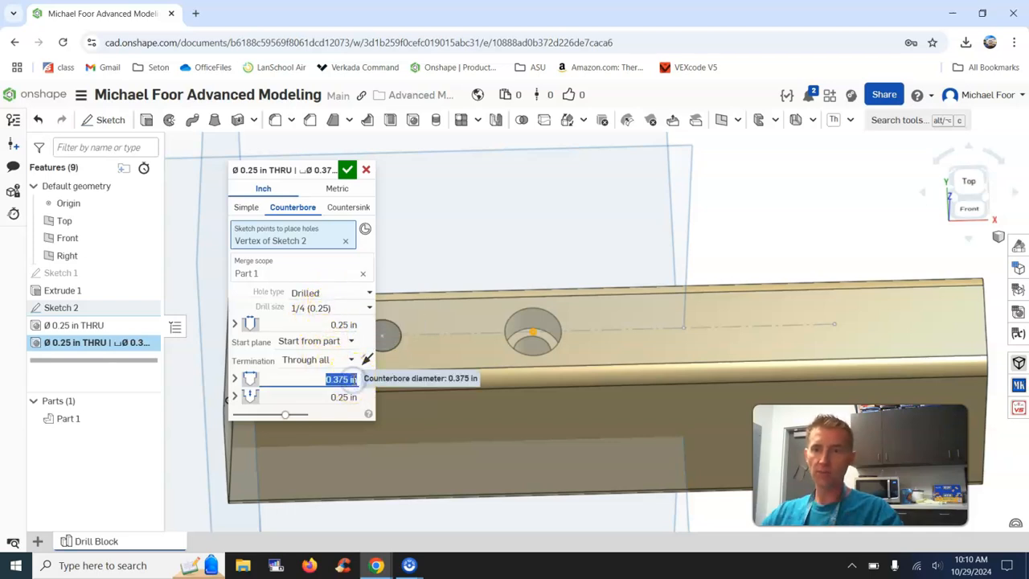
pyautogui.write('.5')
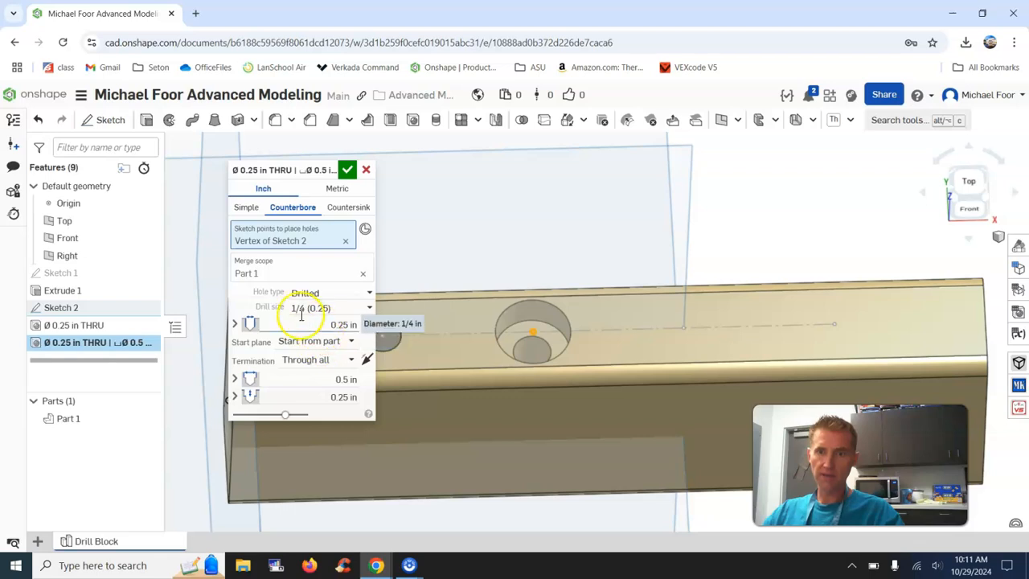
pyautogui.click(335, 361)
pyautogui.click(325, 381)
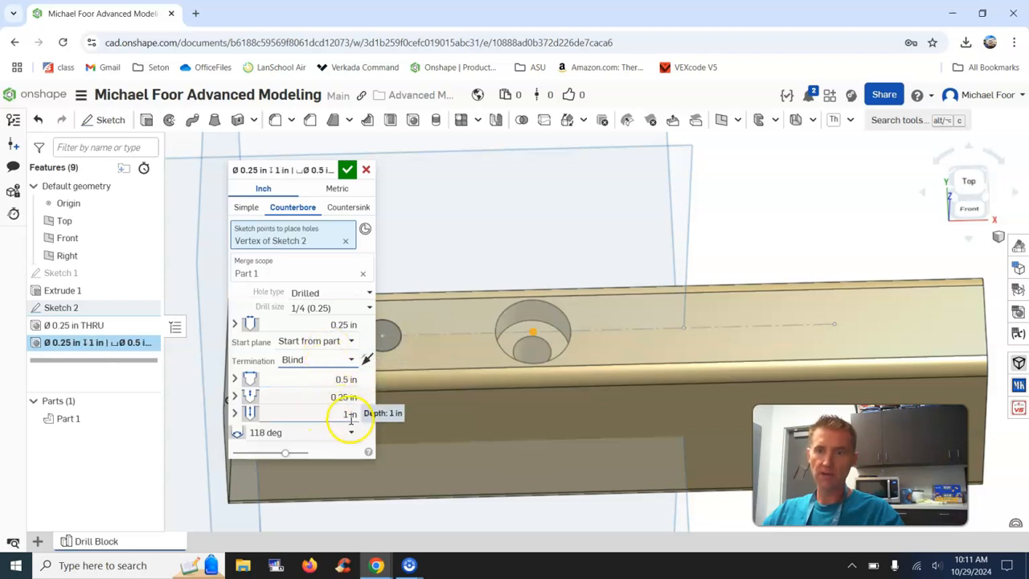
pyautogui.moveTo(377, 564)
pyautogui.click(345, 527)
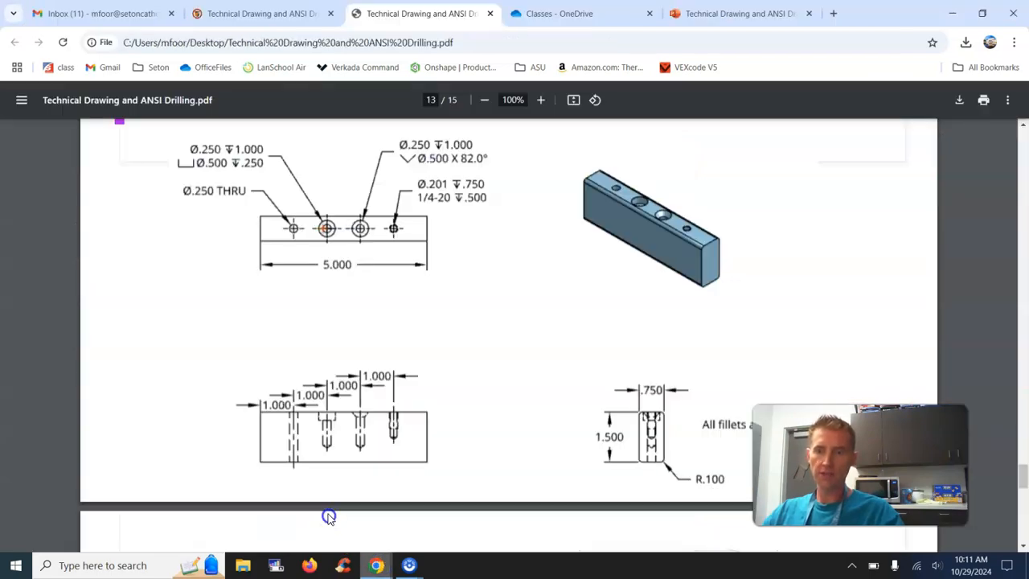
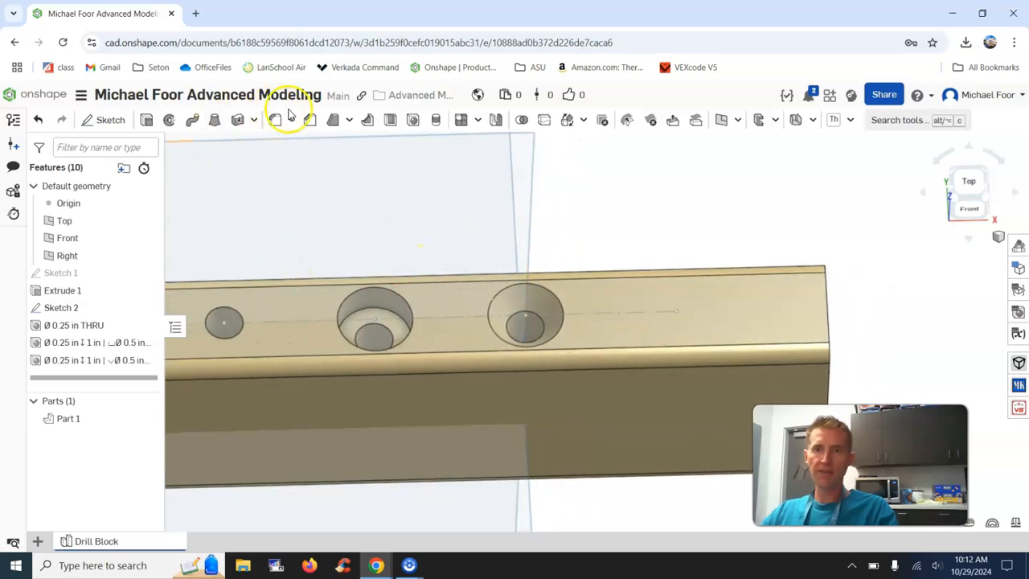
# - Start a fourth hole on the sketch point nearest the block's right end and change its style to Simple
pyautogui.click(413, 120)
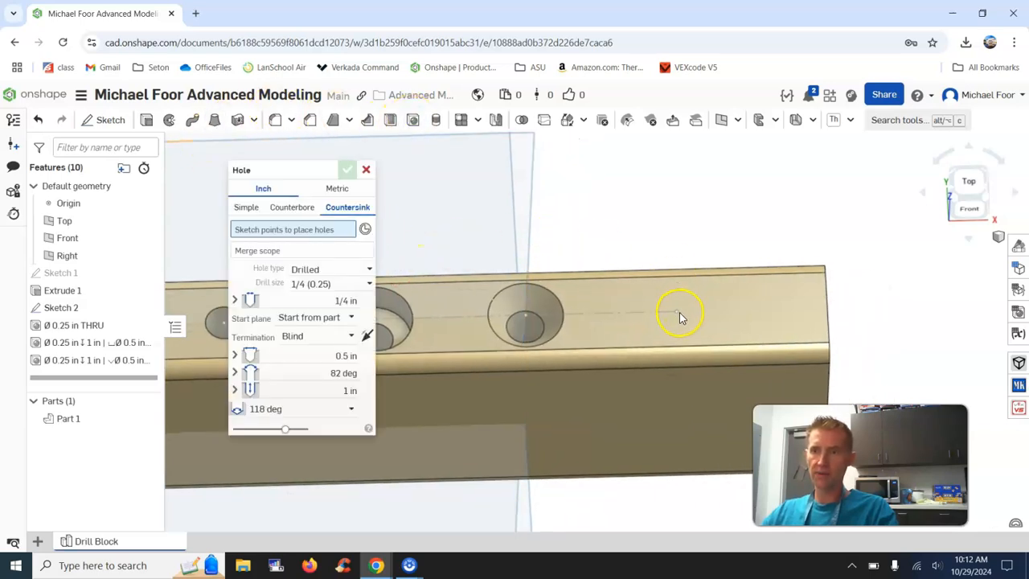
pyautogui.click(674, 313)
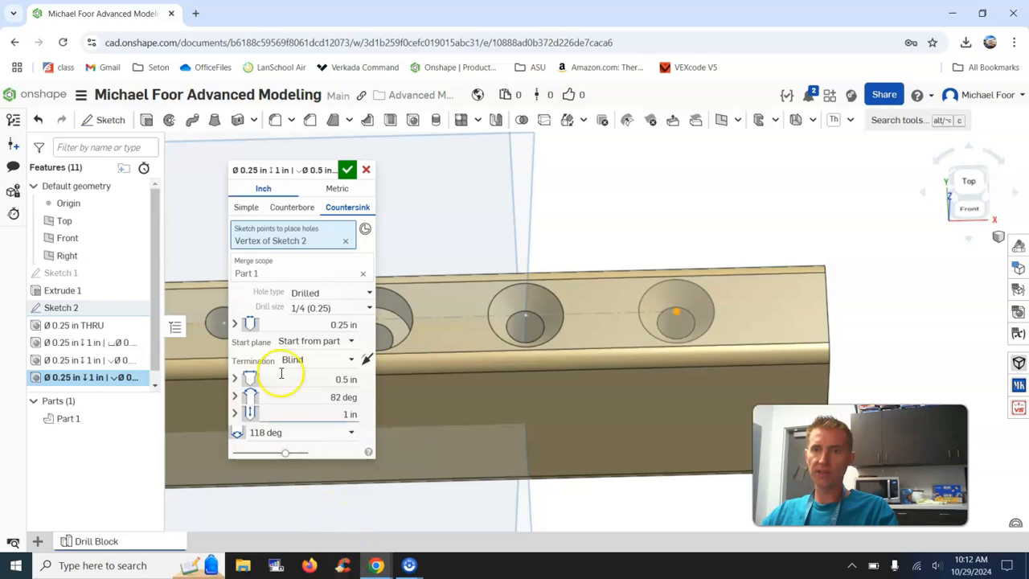
pyautogui.click(248, 211)
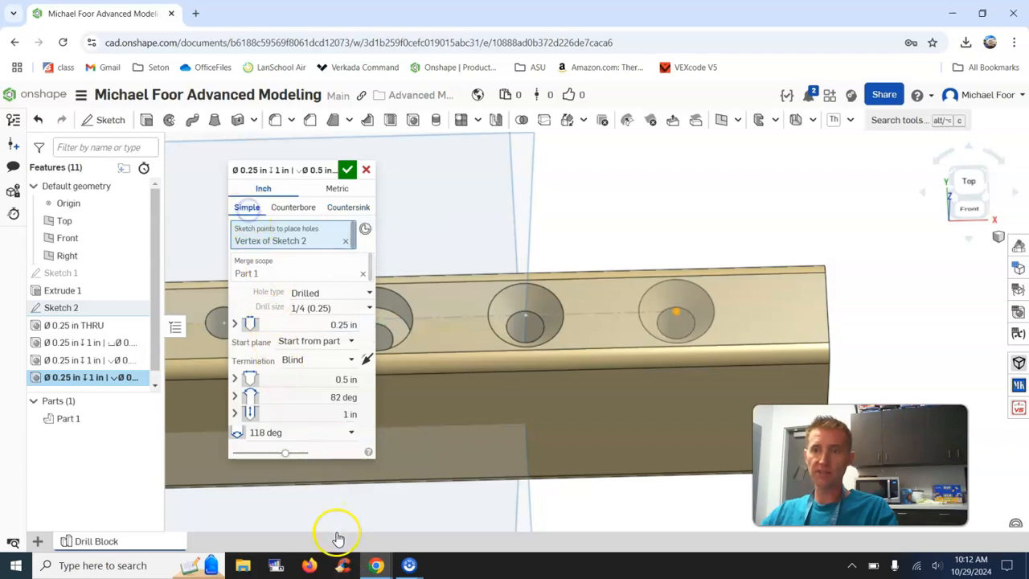
# - Check the fourth hole's callout in the PDF drawing and set its hole type to Tapped in Onshape
pyautogui.moveTo(375, 560)
pyautogui.click(342, 533)
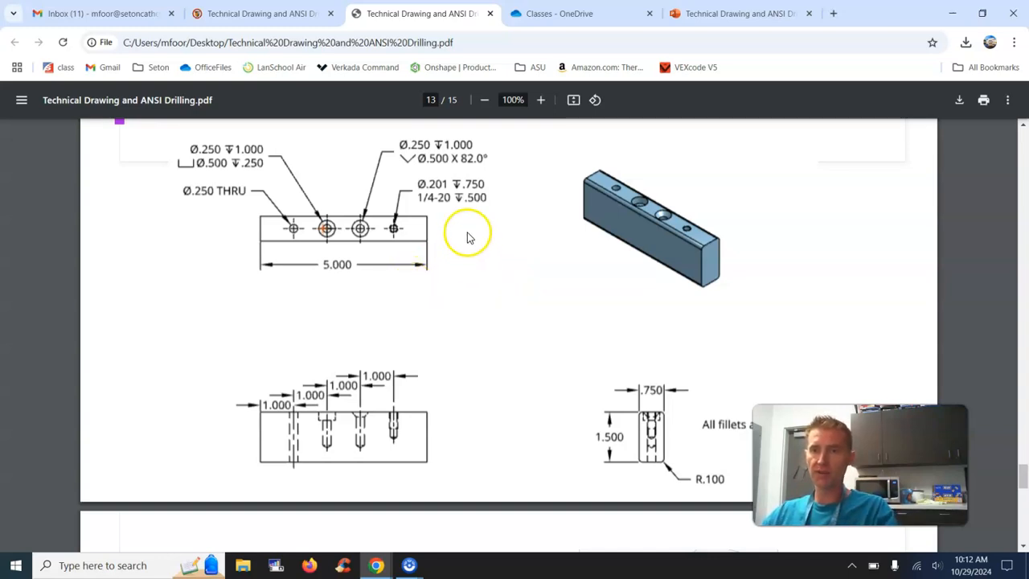
pyautogui.click(377, 566)
pyautogui.click(430, 508)
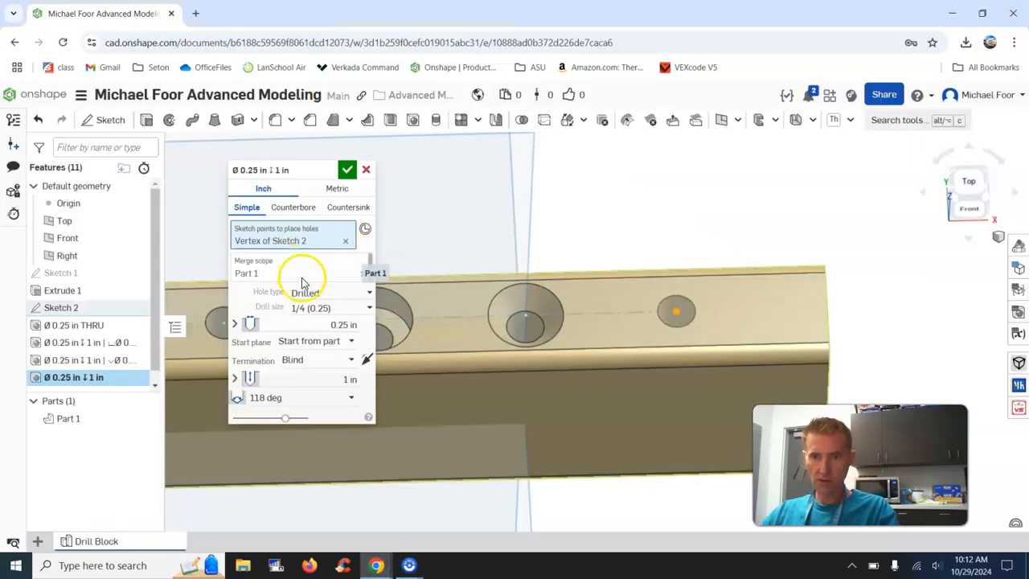
pyautogui.click(328, 294)
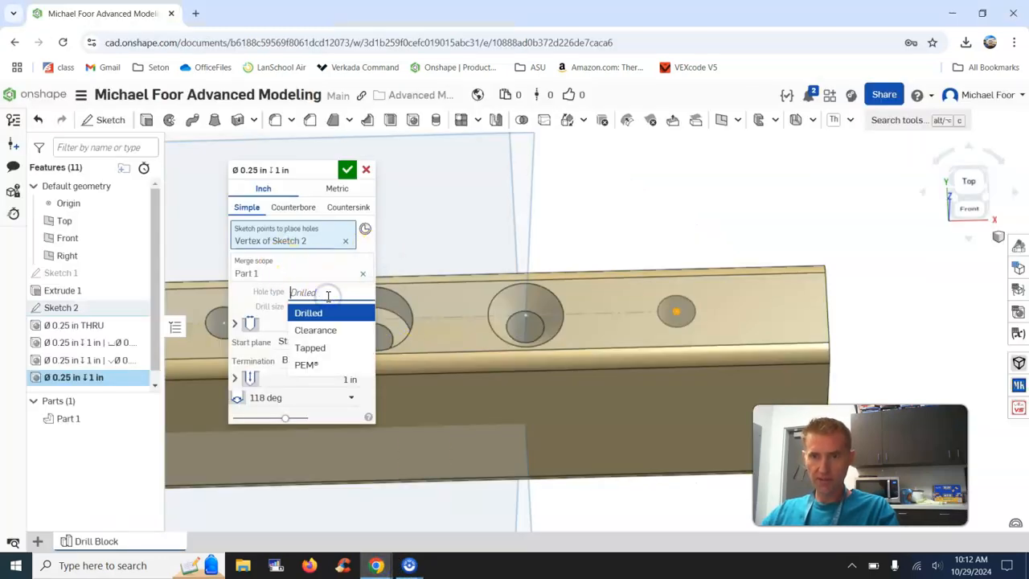
pyautogui.click(324, 349)
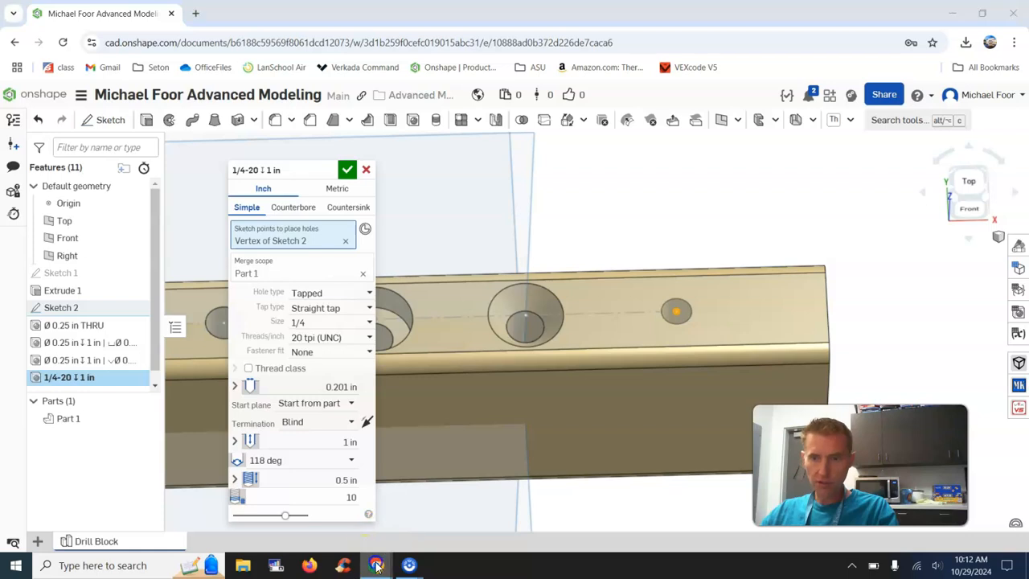
# - Look up the tapped hole's drill depth in the PDF drawing and set the hole depth to 0.75 in
pyautogui.moveTo(377, 565)
pyautogui.click(321, 502)
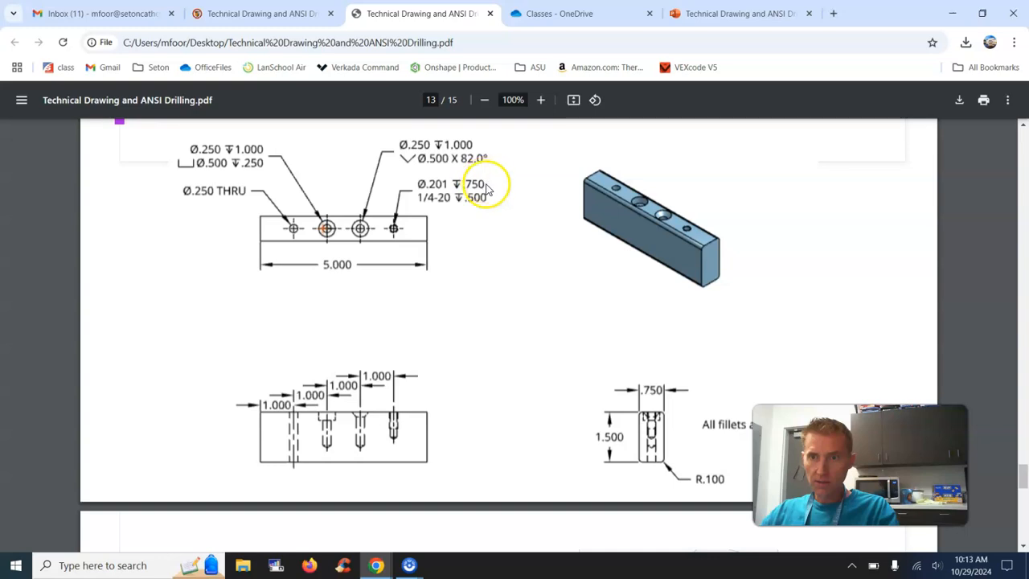
pyautogui.click(378, 567)
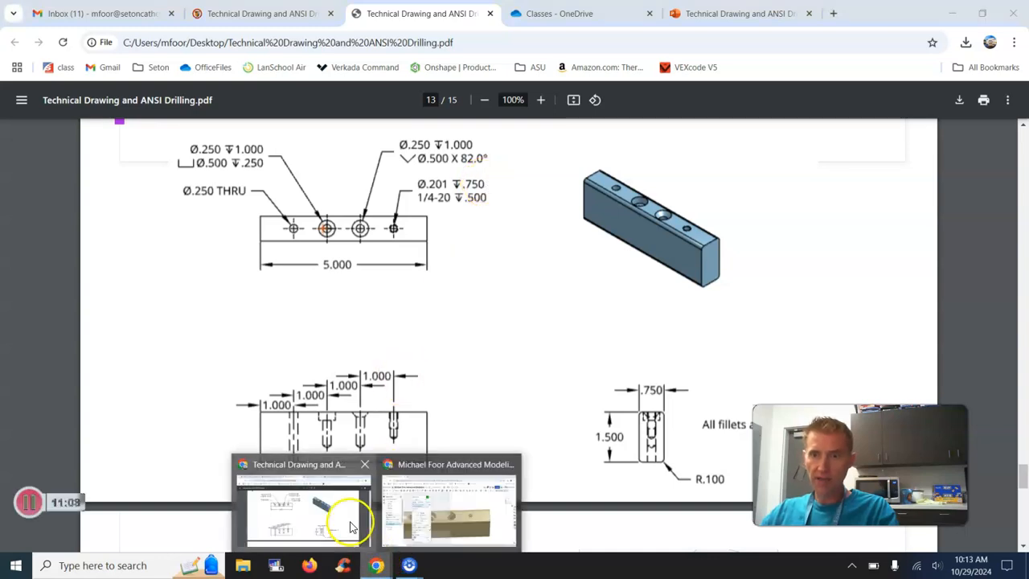
pyautogui.click(450, 506)
pyautogui.click(350, 441)
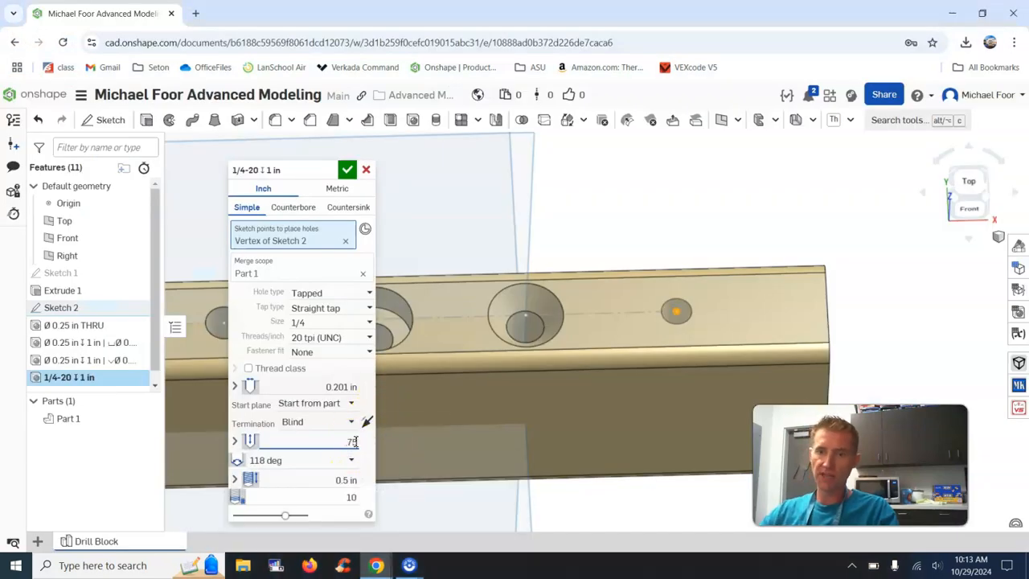
pyautogui.click(369, 451)
# - Compare the tapped hole's settings with its callout in the PDF drawing and accept the hole
pyautogui.click(378, 566)
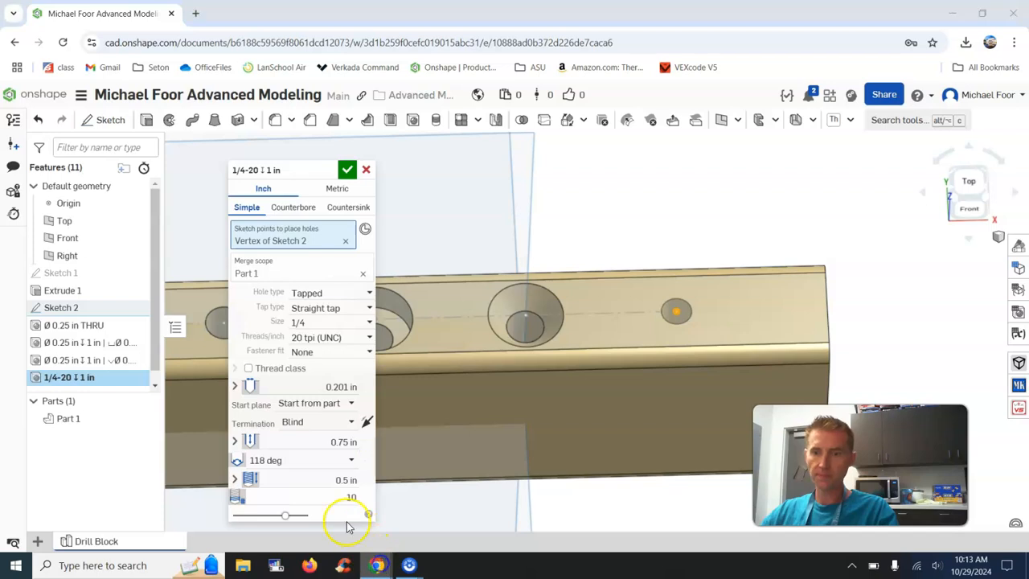
pyautogui.click(335, 508)
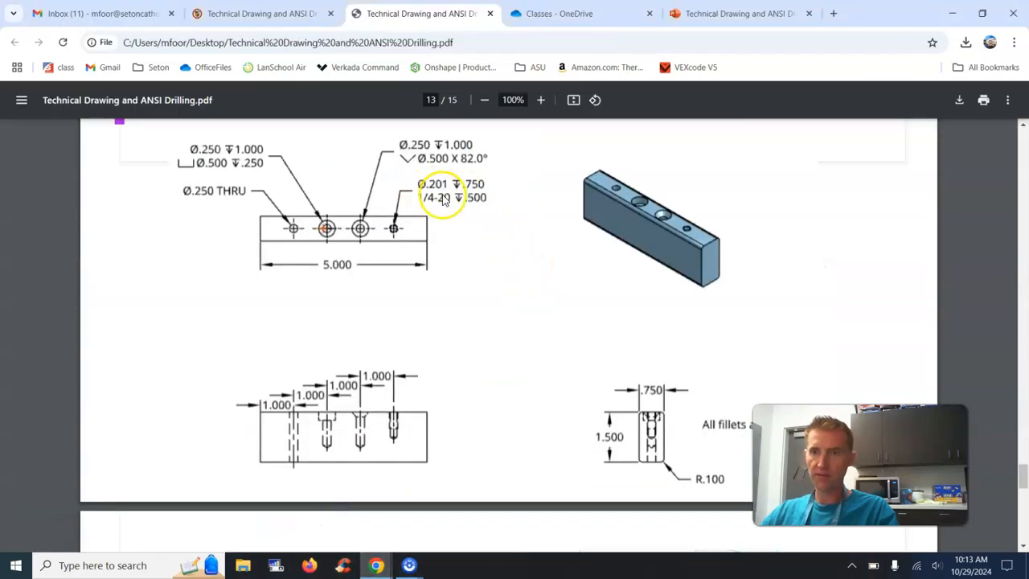
pyautogui.click(376, 565)
pyautogui.click(447, 498)
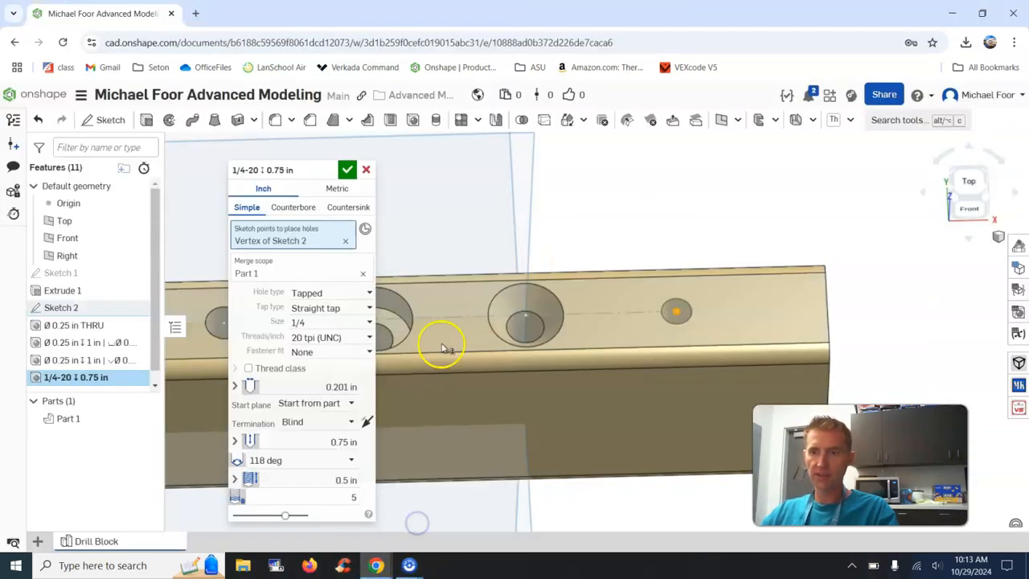
pyautogui.click(347, 169)
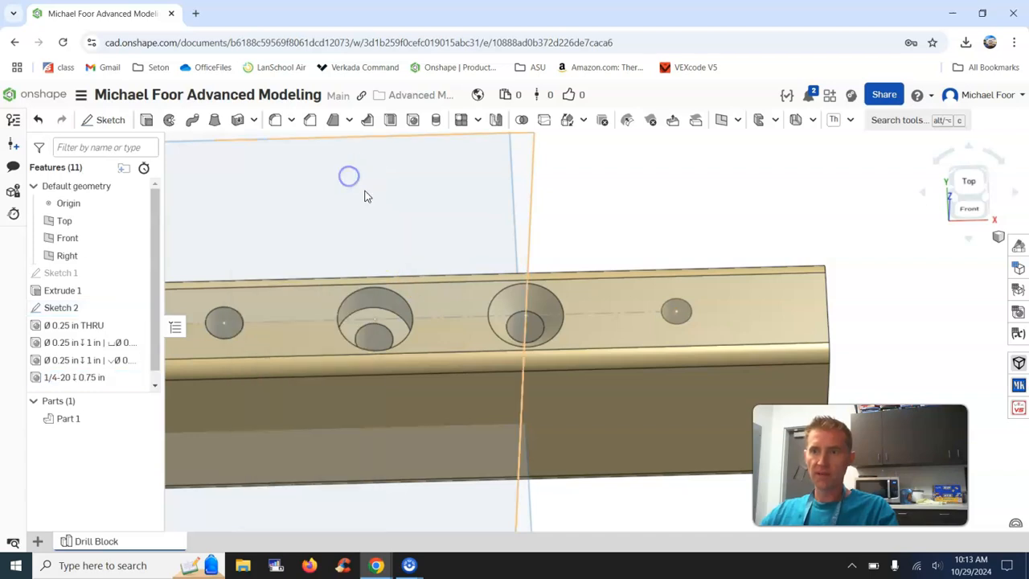
# - Create a section view offset about -0.36 in from the block's front face and inspect the profiles of the four holes
pyautogui.moveTo(619, 305); pyautogui.dragTo(683, 211, button='right')
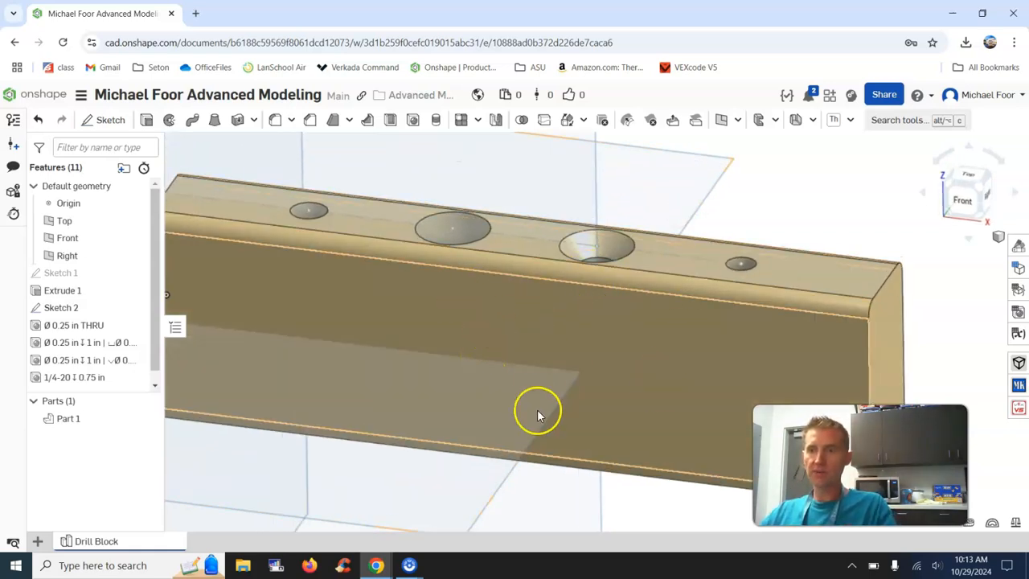
pyautogui.rightClick(530, 356)
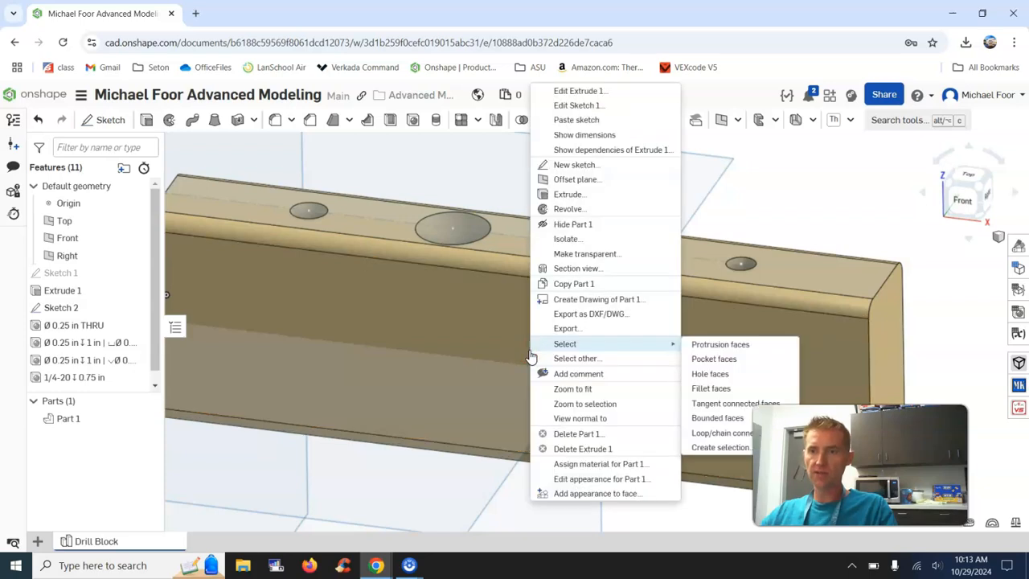
pyautogui.click(577, 272)
pyautogui.click(474, 381)
pyautogui.moveTo(494, 390); pyautogui.dragTo(507, 363)
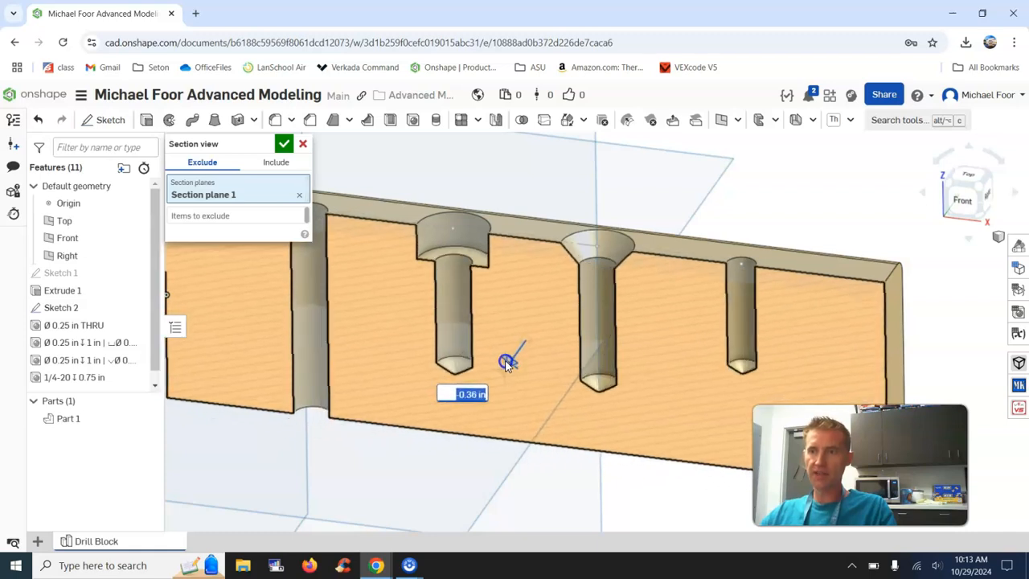
pyautogui.click(283, 143)
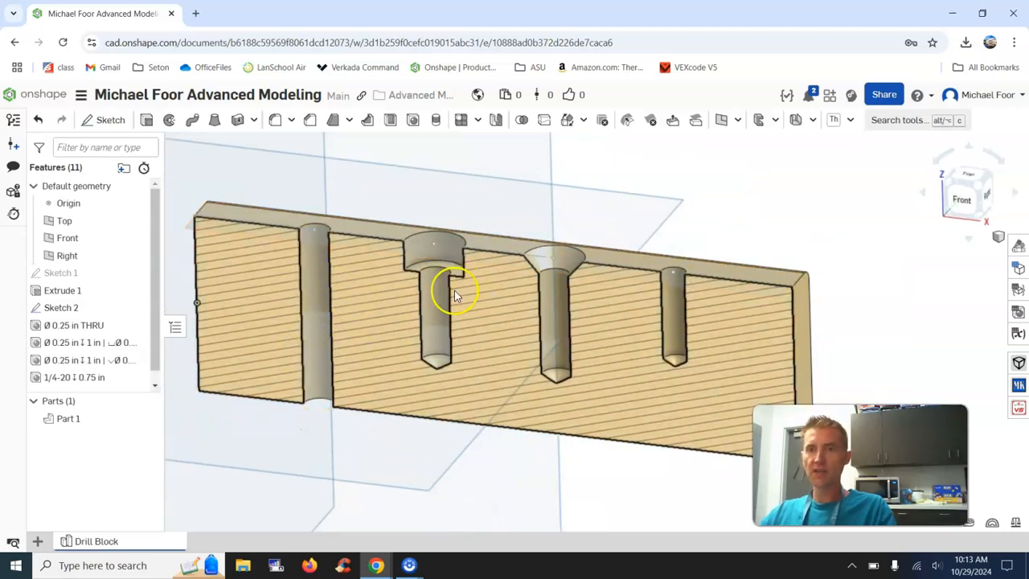
pyautogui.moveTo(516, 354)
pyautogui.mouseDown(button='right')
pyautogui.moveTo(469, 351)
pyautogui.moveTo(508, 363)
pyautogui.mouseUp(button='right')
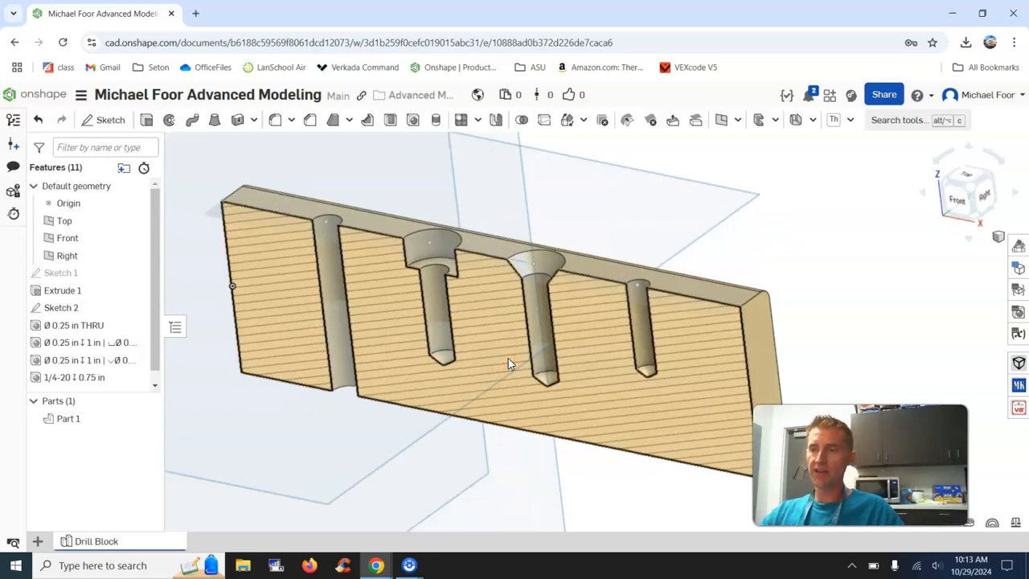
pyautogui.moveTo(626, 366); pyautogui.dragTo(632, 375, button='right')
pyautogui.scroll(2, 655, 347)
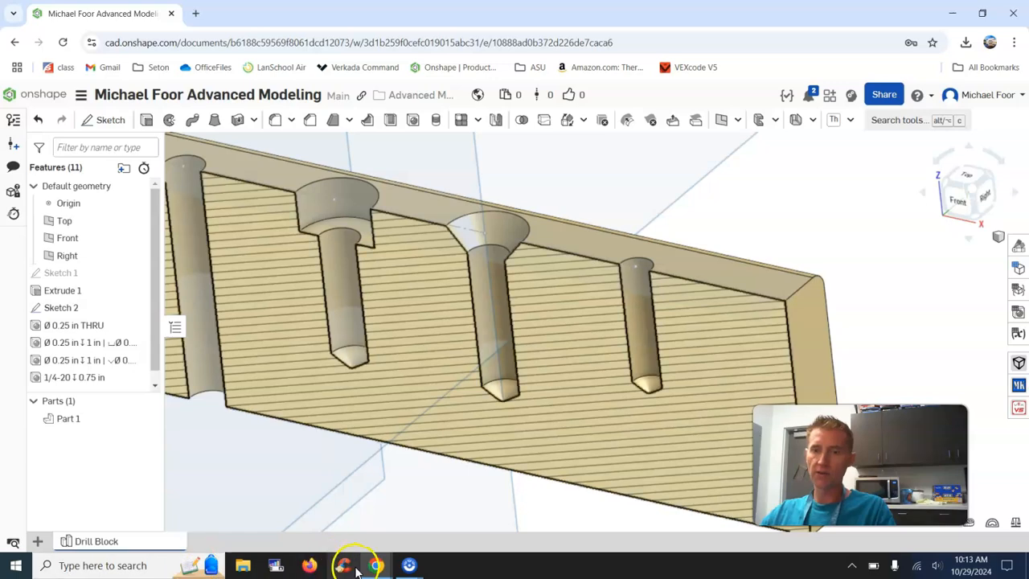
# - Review the PDF slides on counterbored and tapped holes and return to the sectioned block in Onshape
pyautogui.moveTo(366, 565)
pyautogui.click(298, 475)
pyautogui.scroll(15, 411, 370)
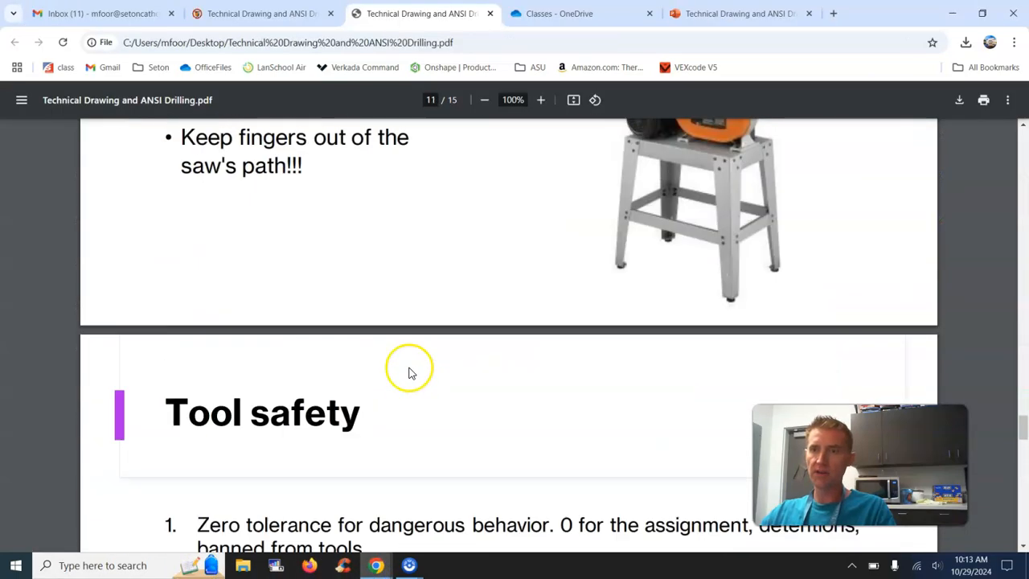
pyautogui.scroll(18, 413, 367)
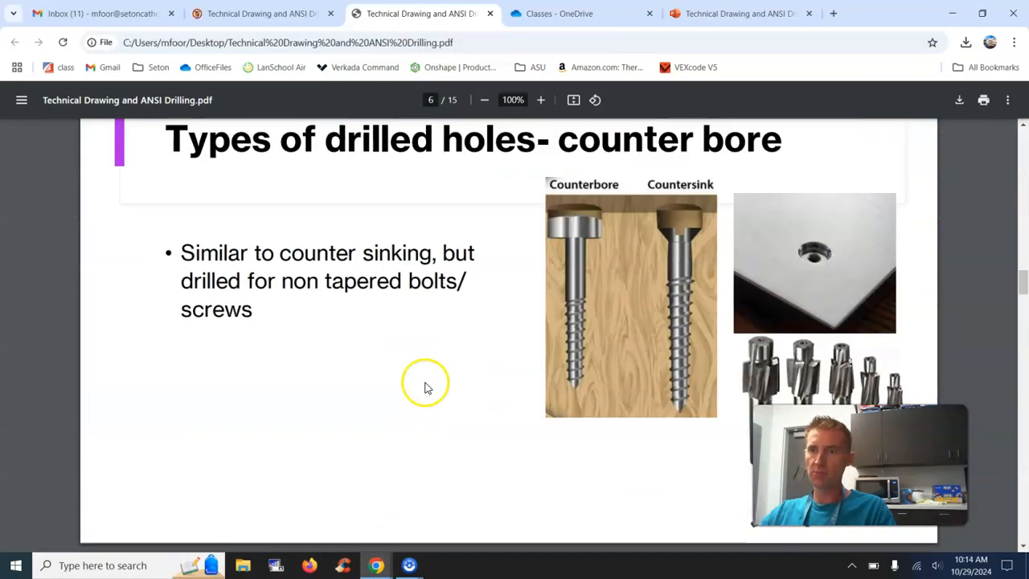
pyautogui.scroll(-2, 701, 312)
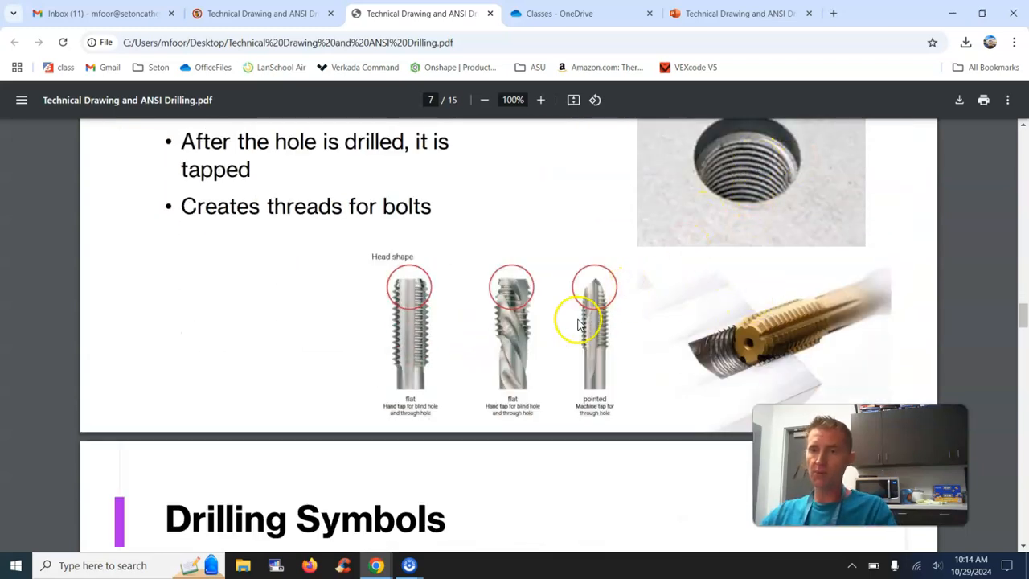
pyautogui.scroll(-3, 542, 328)
pyautogui.moveTo(376, 566)
pyautogui.click(430, 522)
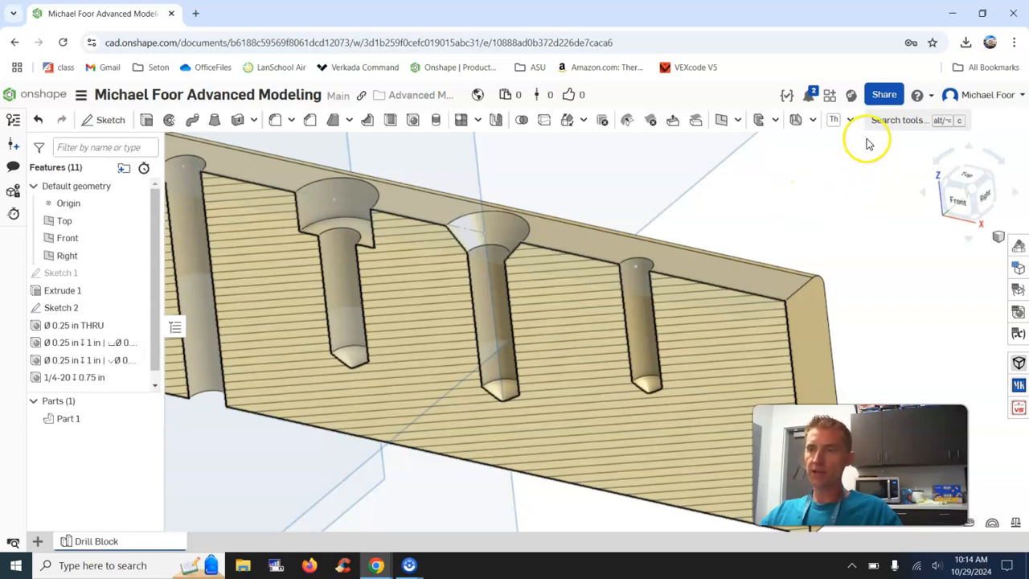
# - Start adding a custom feature and search the Community spotlight collection for "Thread"
pyautogui.click(850, 120)
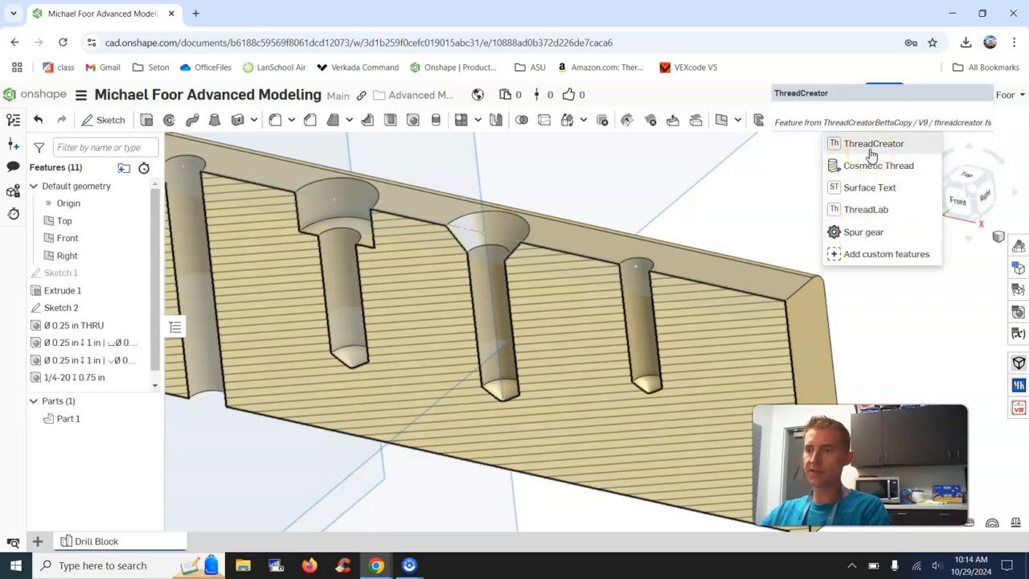
pyautogui.click(860, 255)
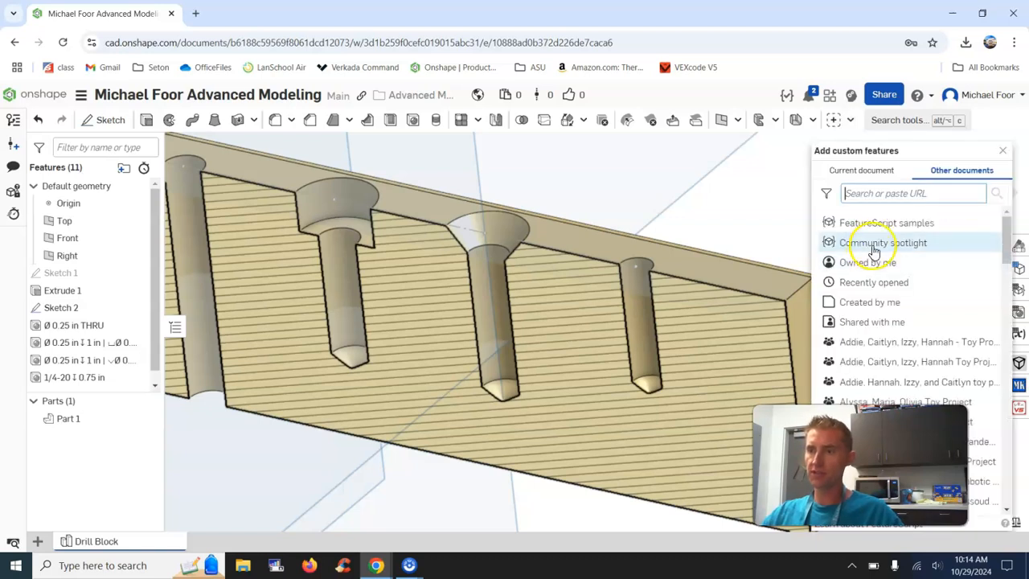
pyautogui.click(873, 249)
pyautogui.click(886, 196)
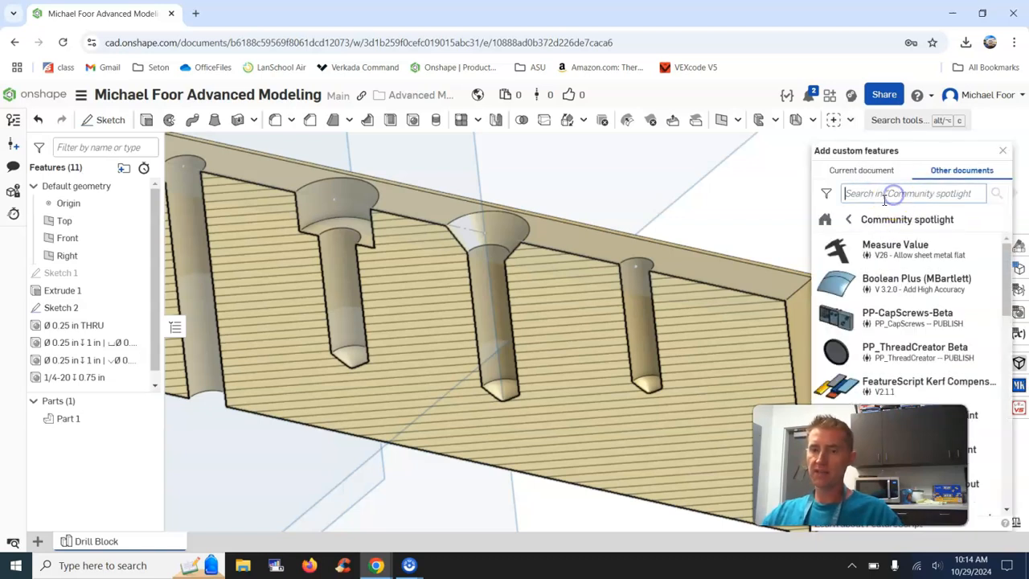
pyautogui.write('Thread')
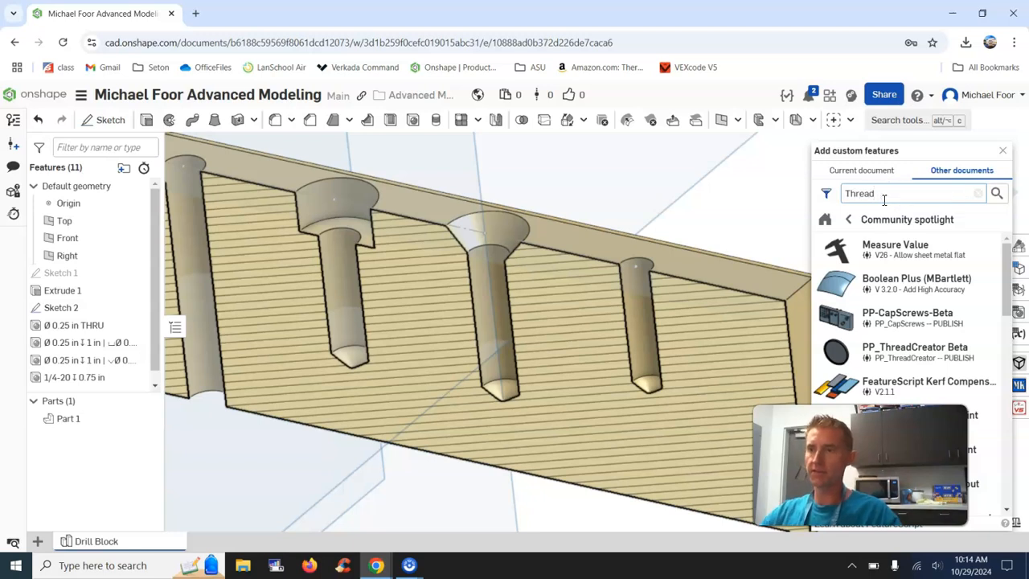
pyautogui.press('Return')
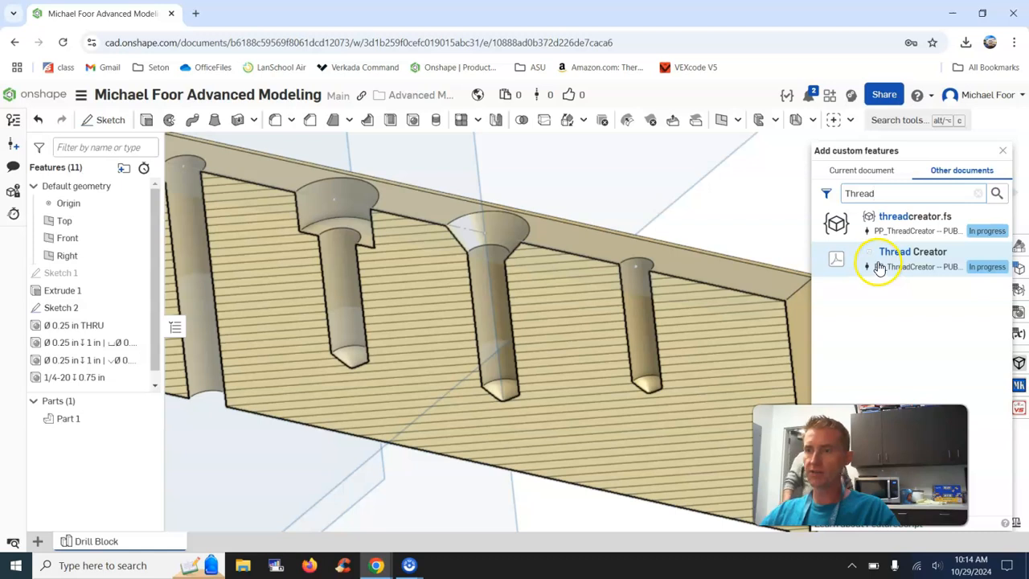
# - Add the ThreadCreator custom feature from the public PP_ThreadCreator document and close the custom feature search
pyautogui.click(880, 267)
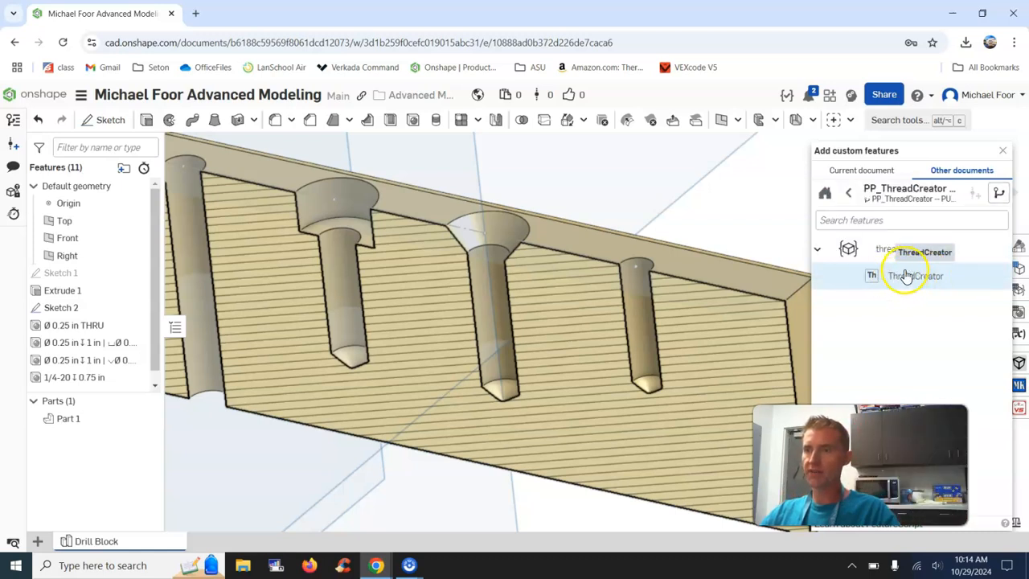
pyautogui.click(906, 276)
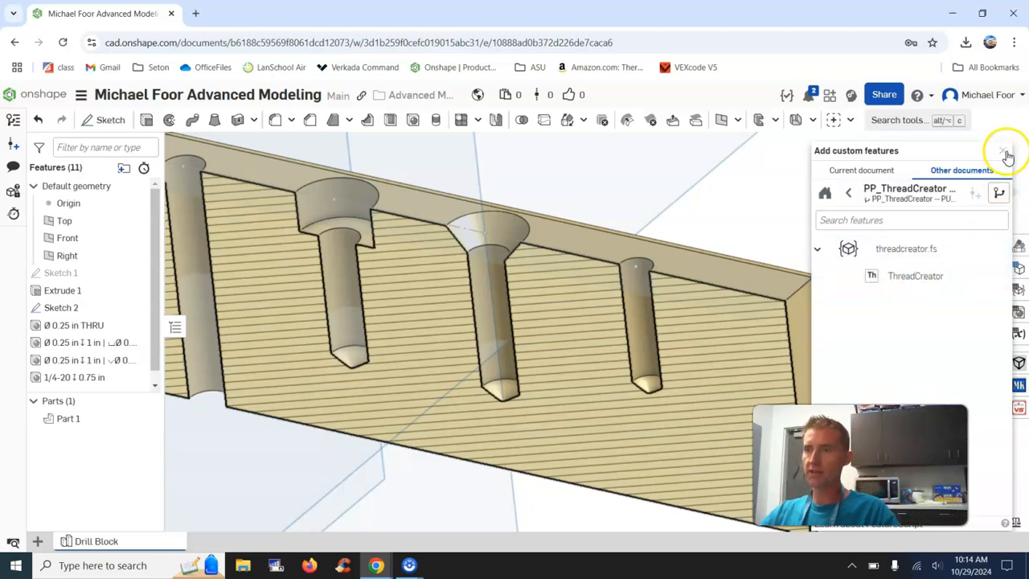
pyautogui.click(851, 120)
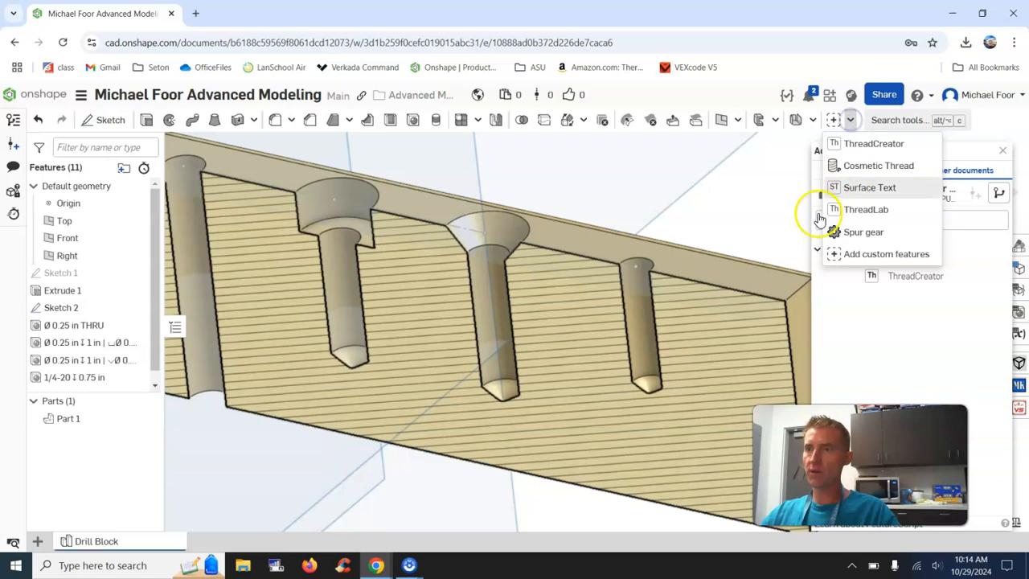
pyautogui.click(1006, 153)
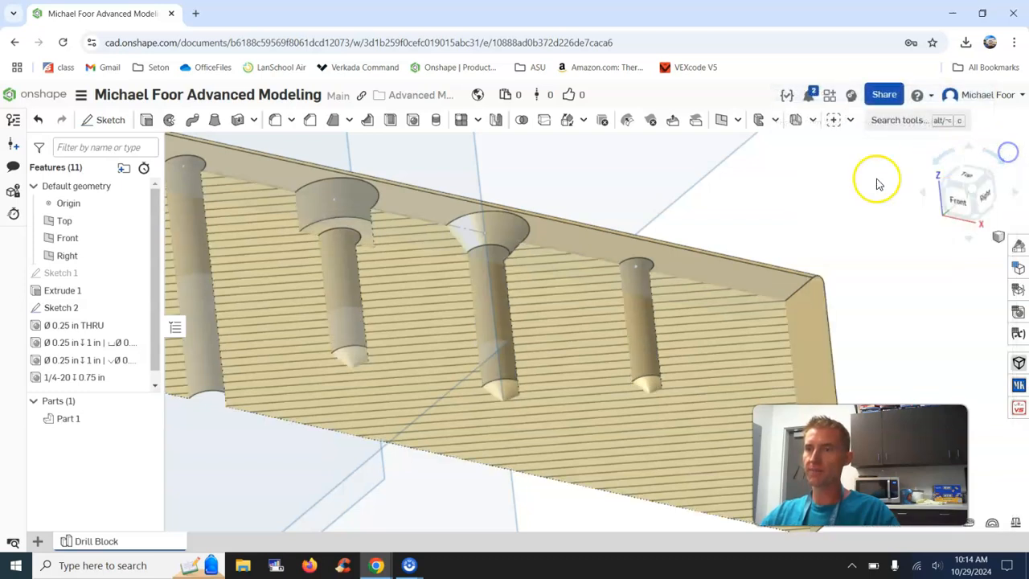
# - Start a ThreadCreator feature and choose the tapped hole's cylindrical wall as the face to thread
pyautogui.click(850, 121)
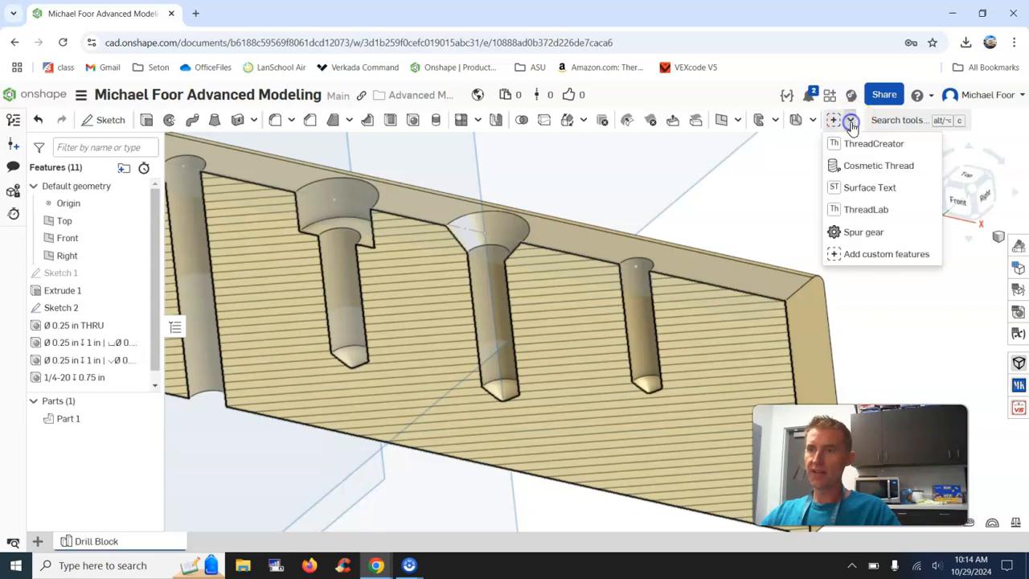
pyautogui.click(852, 145)
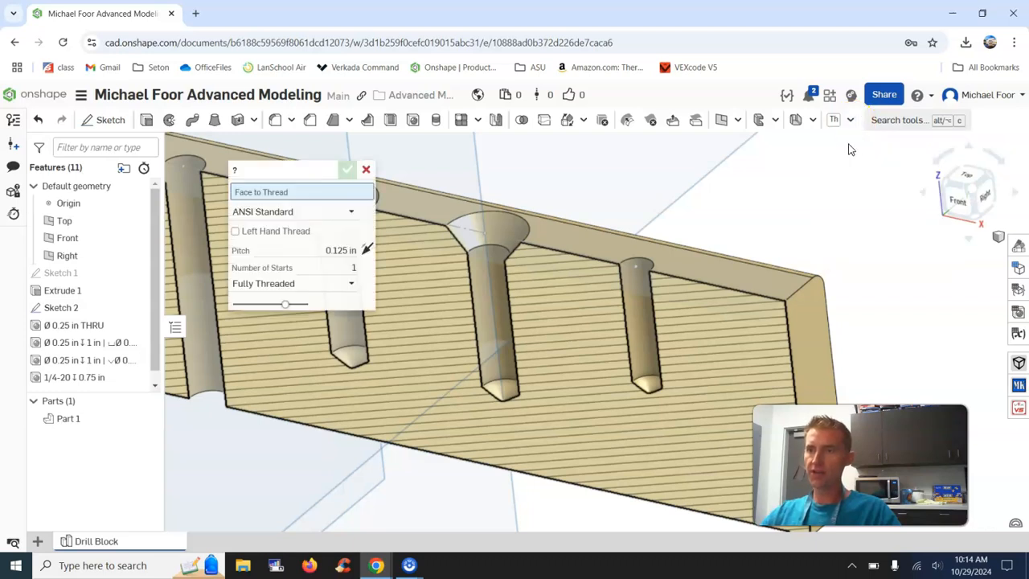
pyautogui.click(634, 317)
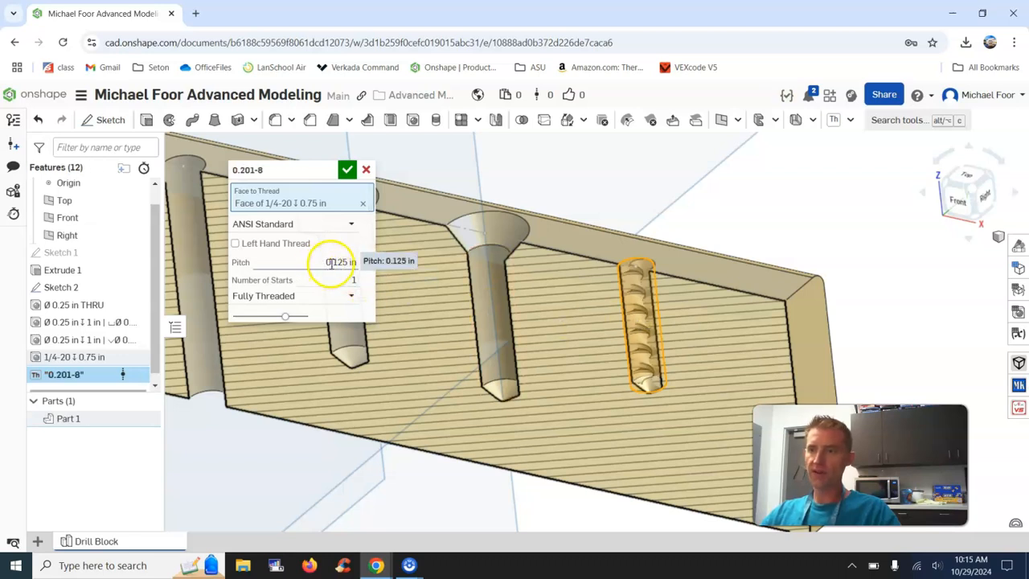
# - Look up the tapped hole's callout in the PDF drawing and set the thread pitch to 0.05 in in Onshape
pyautogui.moveTo(376, 565)
pyautogui.click(345, 523)
pyautogui.scroll(-20, 464, 365)
pyautogui.scroll(-12, 465, 358)
pyautogui.scroll(8, 466, 364)
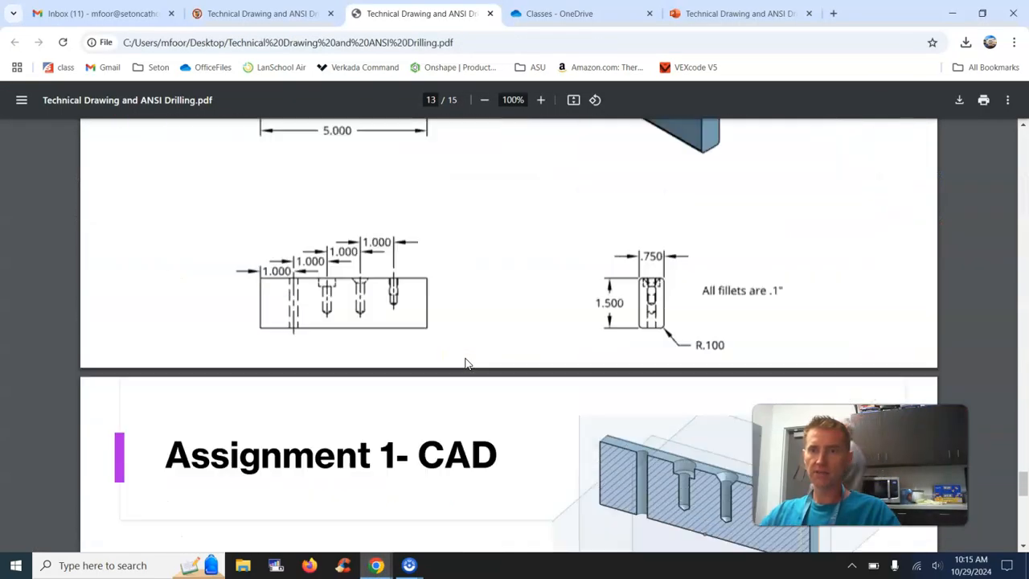
pyautogui.scroll(2, 466, 363)
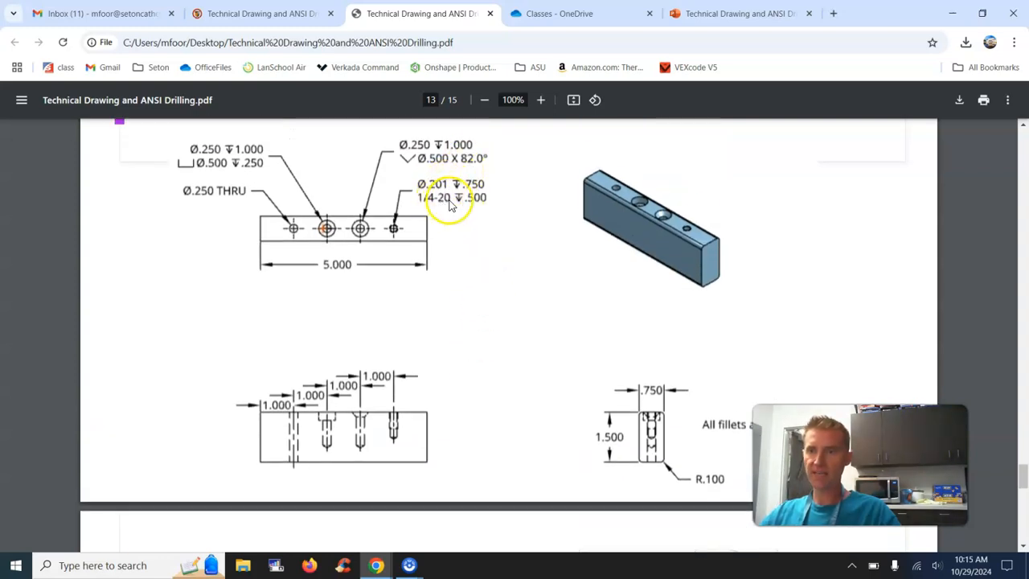
pyautogui.moveTo(376, 563)
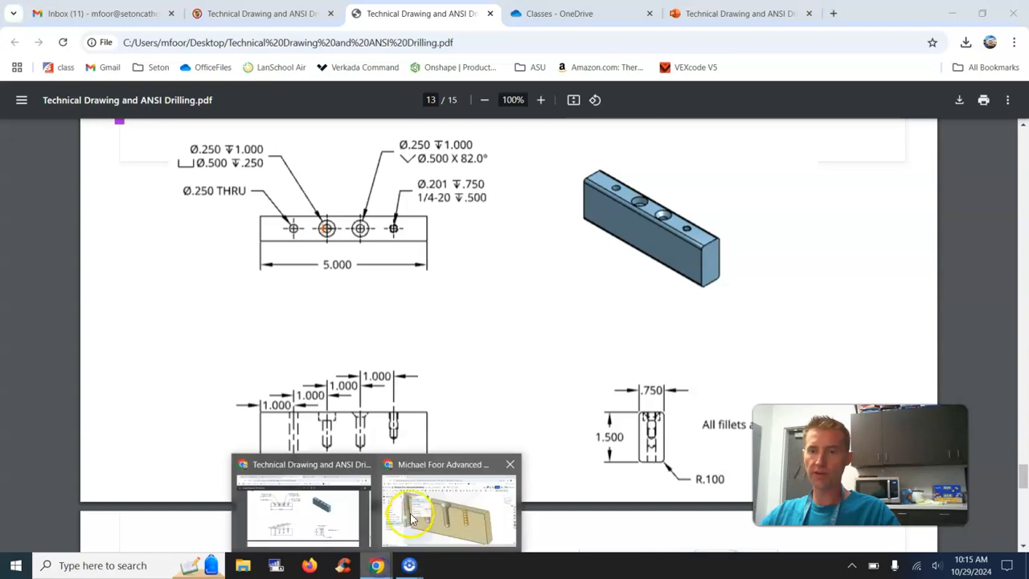
pyautogui.click(411, 519)
pyautogui.click(341, 261)
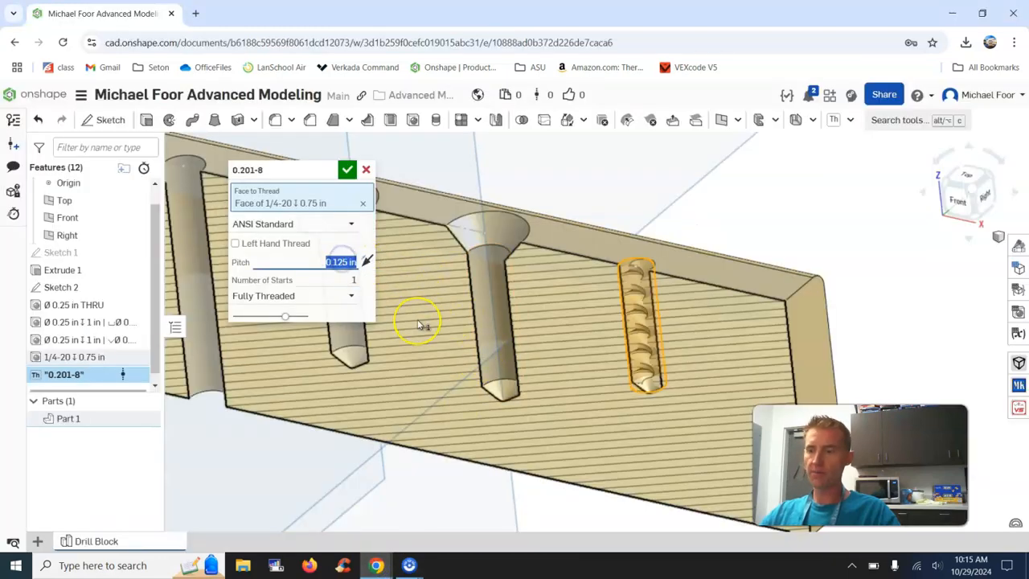
pyautogui.press('Return')
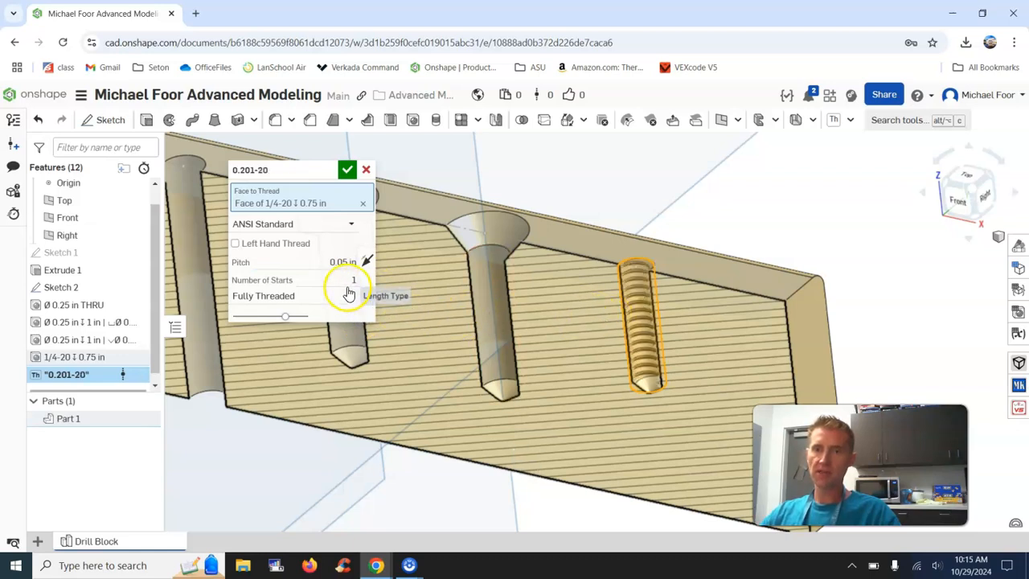
# - Limit the thread by Distance, check its depth in the PDF drawing, set the thread length to 0.5 in and accept the feature
pyautogui.click(350, 297)
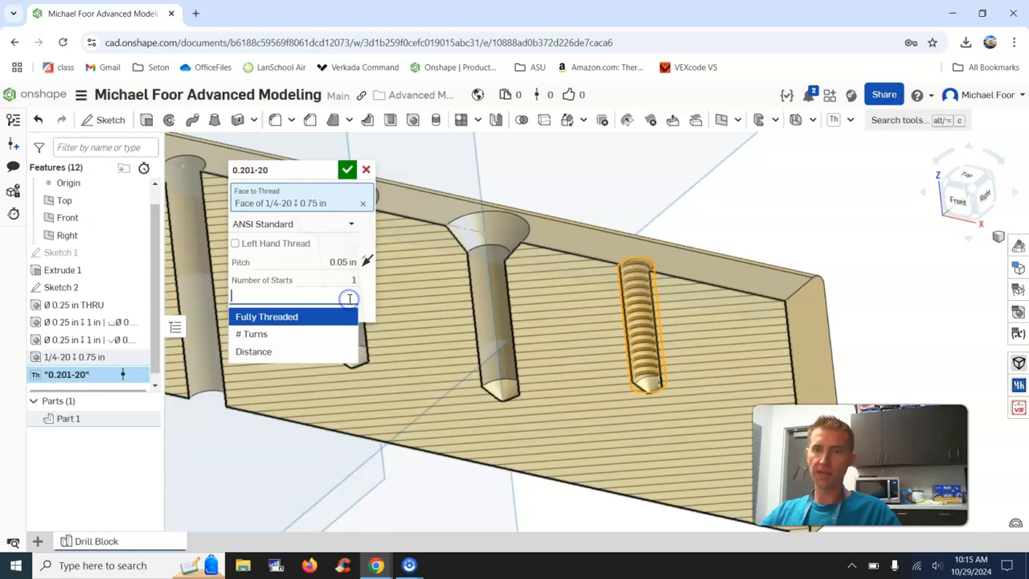
pyautogui.click(292, 351)
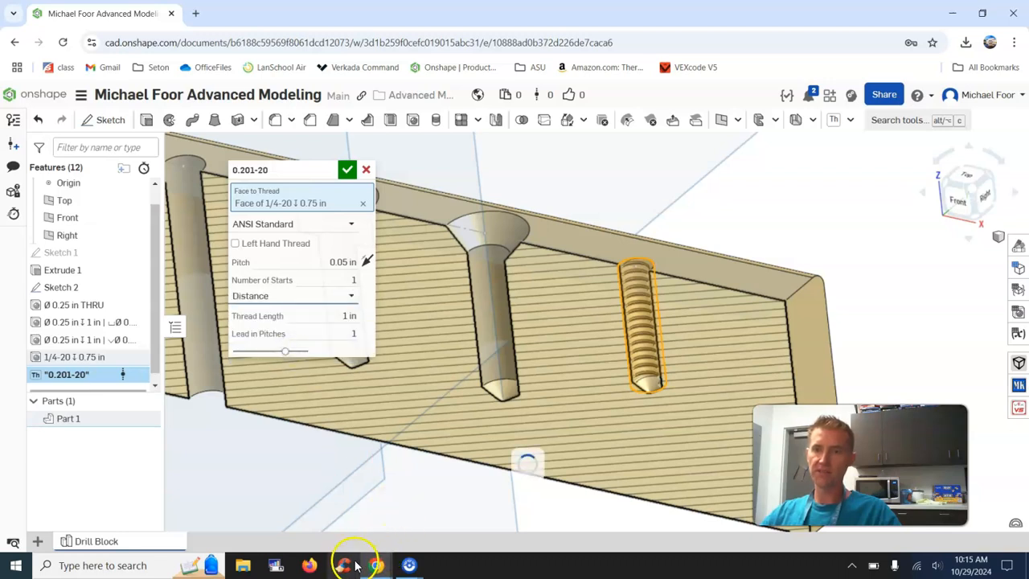
pyautogui.moveTo(375, 565)
pyautogui.click(298, 506)
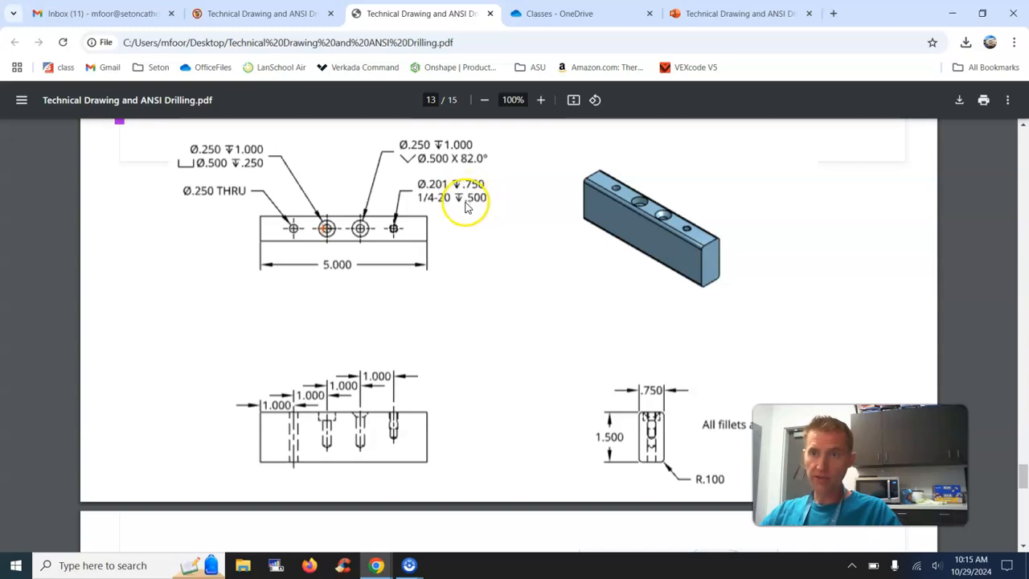
pyautogui.moveTo(377, 563)
pyautogui.click(414, 525)
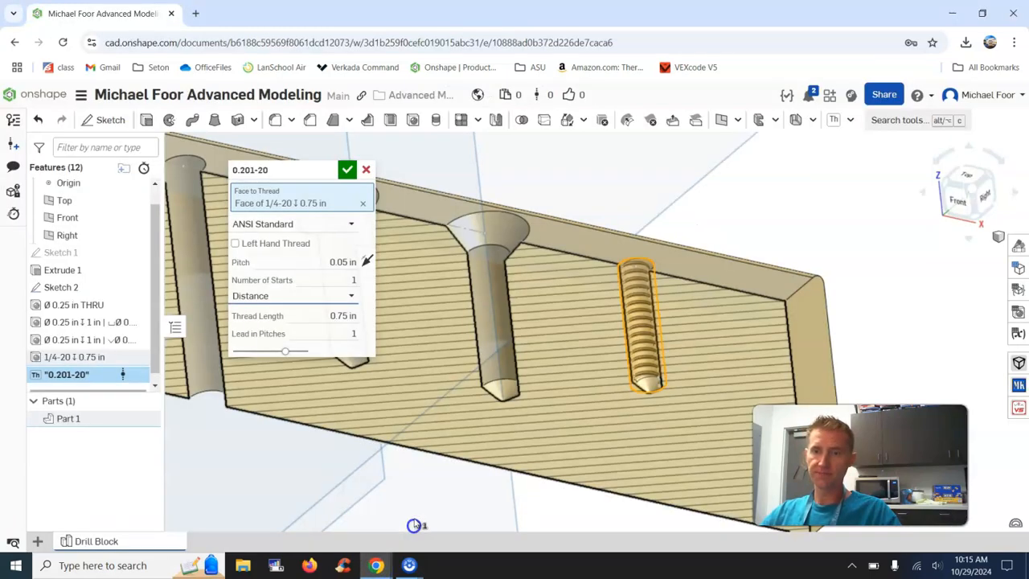
pyautogui.click(343, 316)
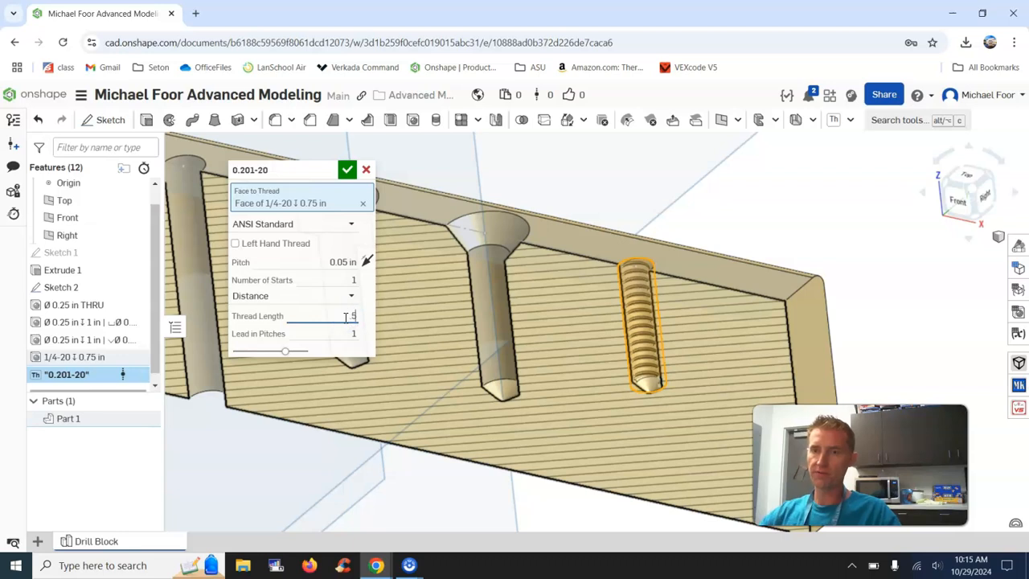
pyautogui.click(333, 349)
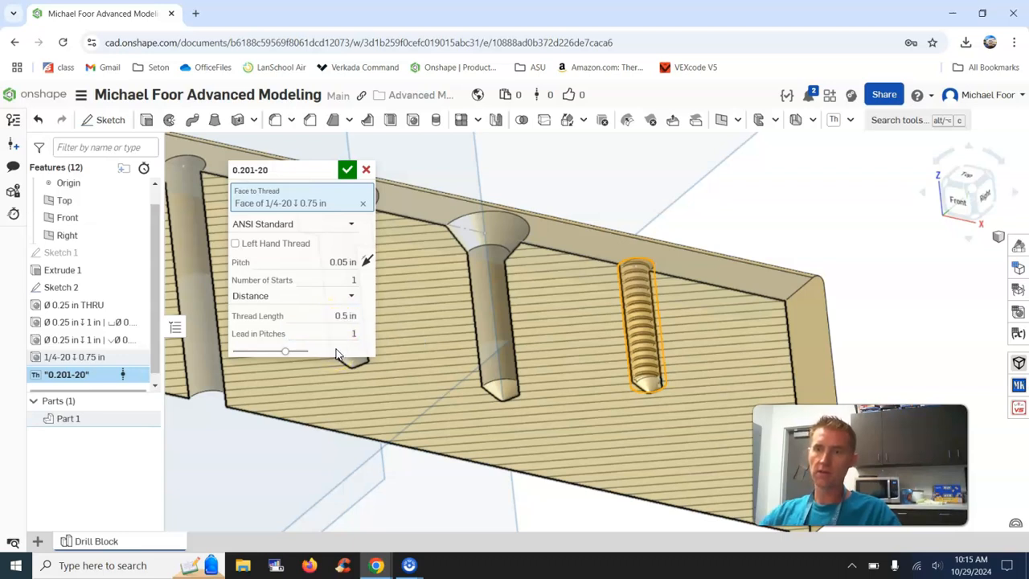
pyautogui.click(349, 171)
# - Inspect the threaded hole alongside the other three holes in the sectioned block
pyautogui.moveTo(317, 260); pyautogui.dragTo(393, 253, button='right')
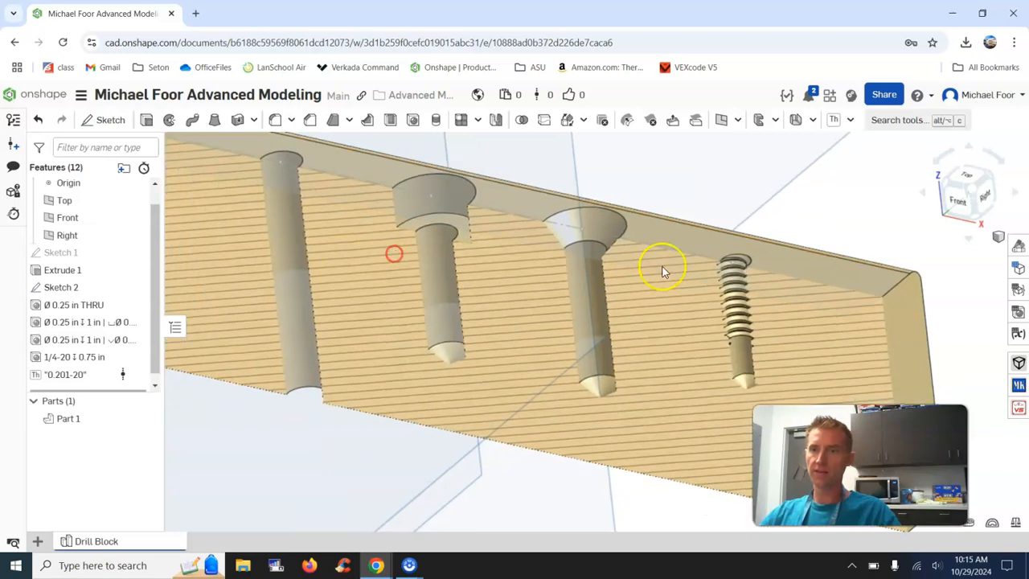
pyautogui.scroll(-2, 808, 209)
pyautogui.moveTo(848, 207); pyautogui.dragTo(857, 200, button='right')
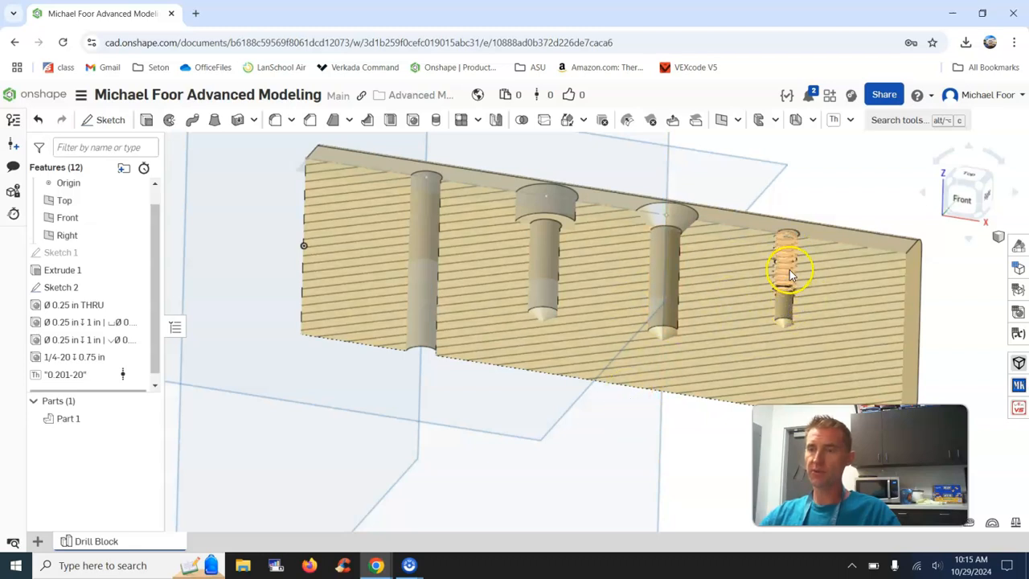
pyautogui.click(655, 393)
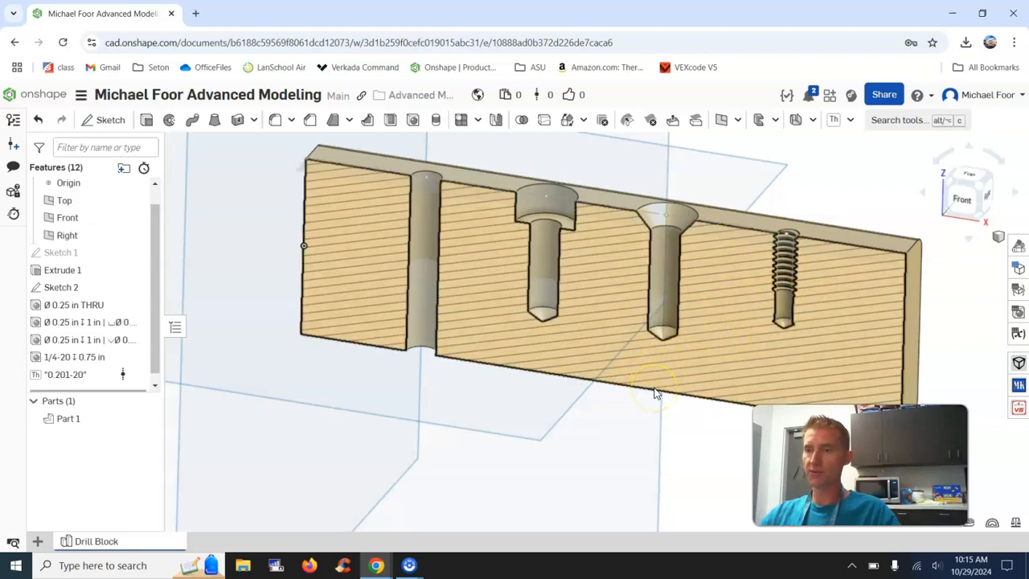
pyautogui.click(770, 272)
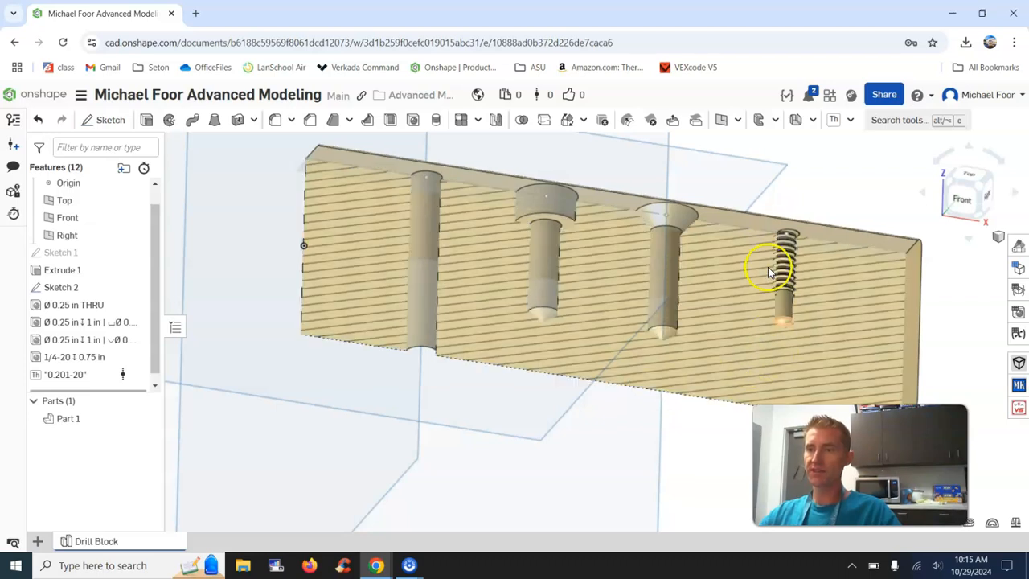
pyautogui.click(409, 565)
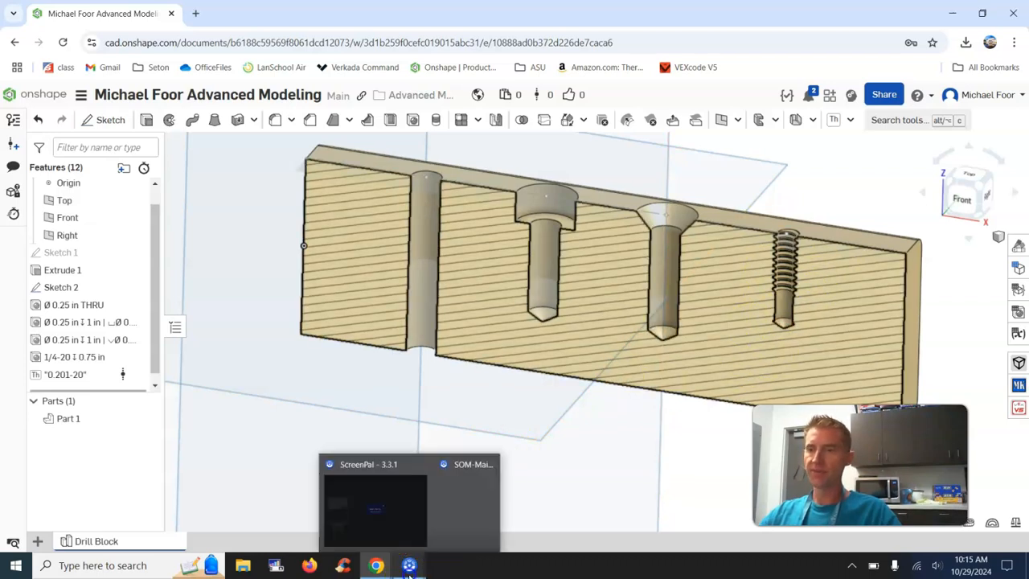
pyautogui.click(383, 537)
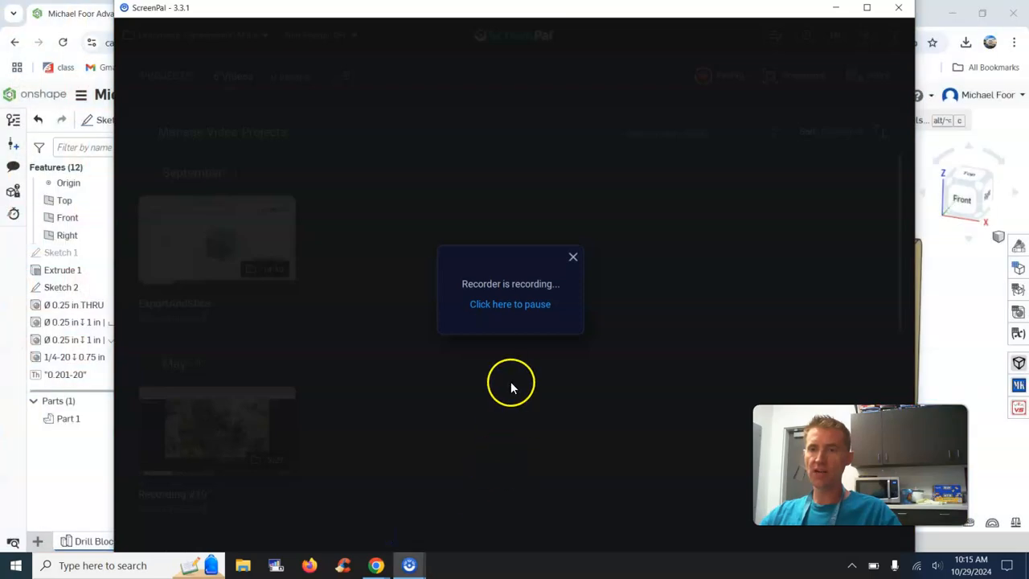
pyautogui.click(510, 305)
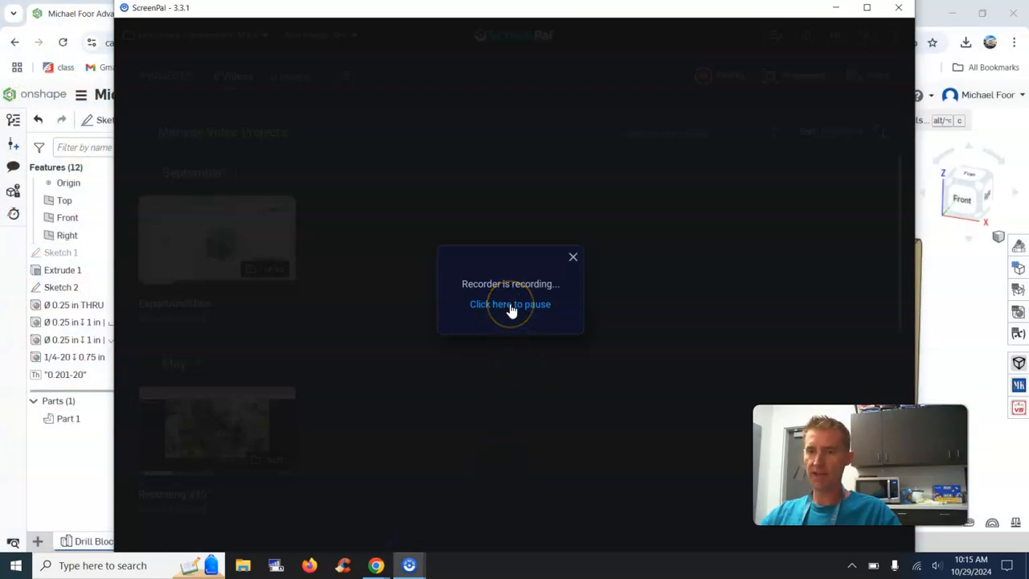